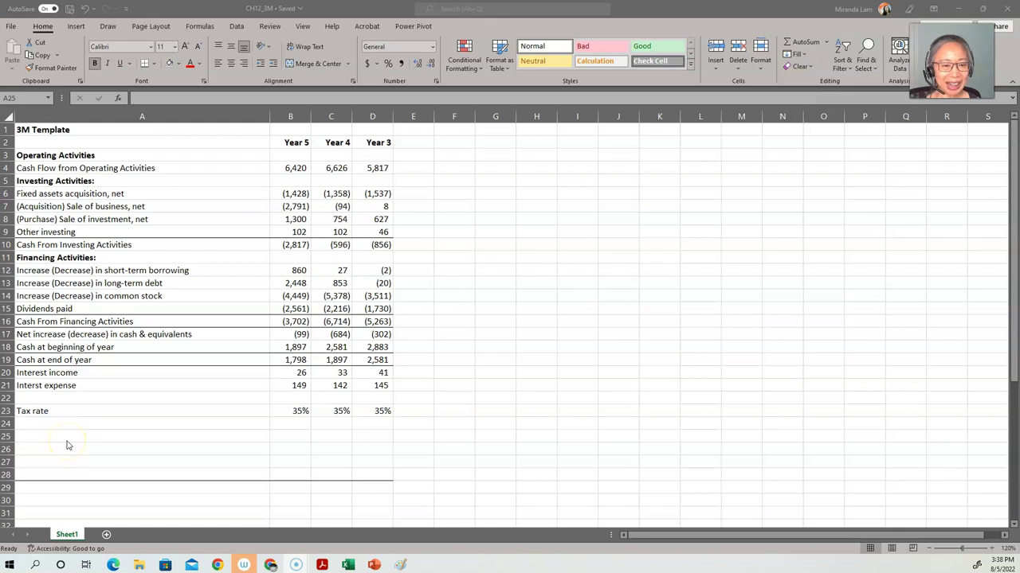
Type the heading 'Free cash flows for all debt and equity stakeholders (the firm):' in A25.
click(68, 437)
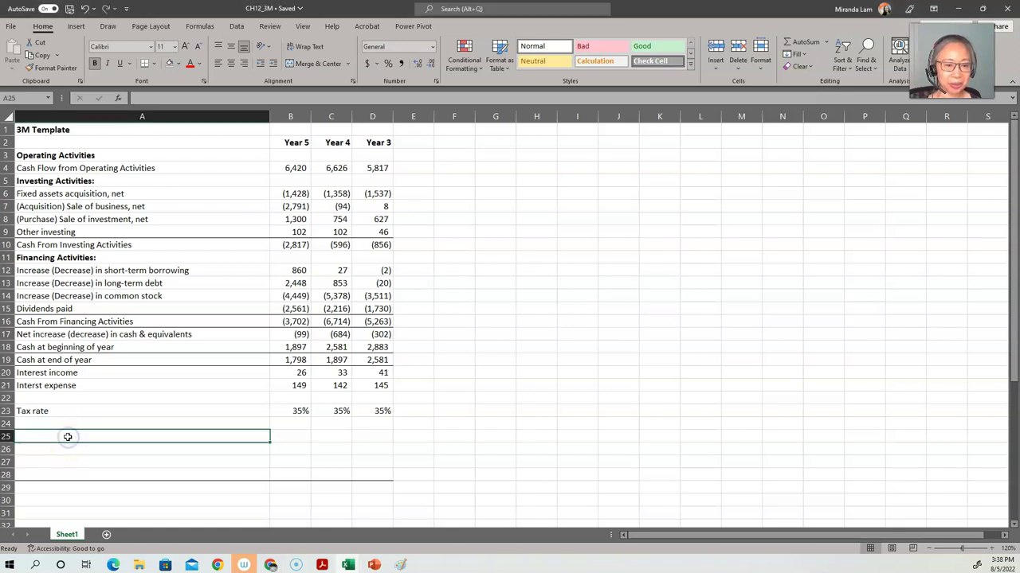
text(Free cash flows)
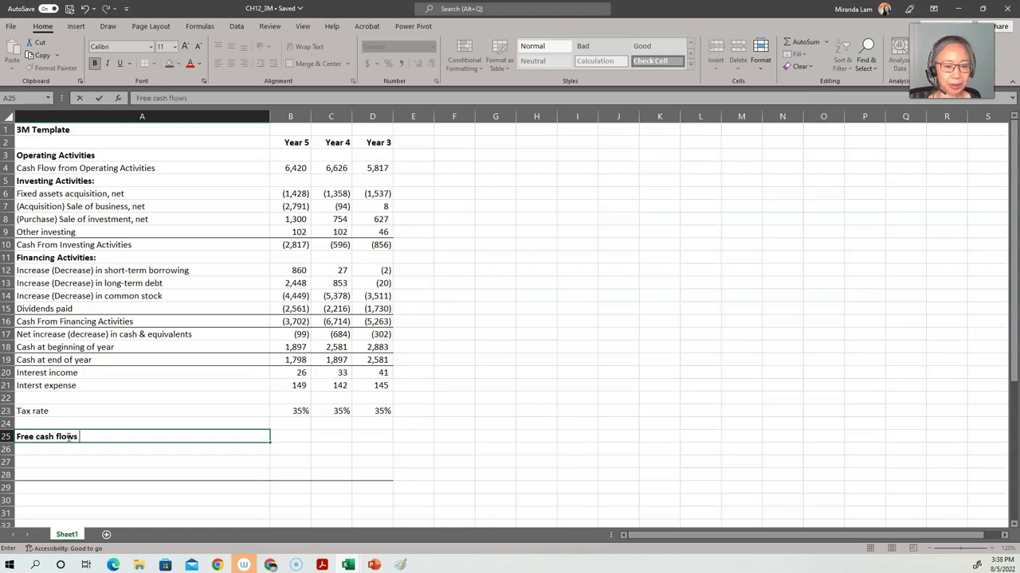
text( for all de)
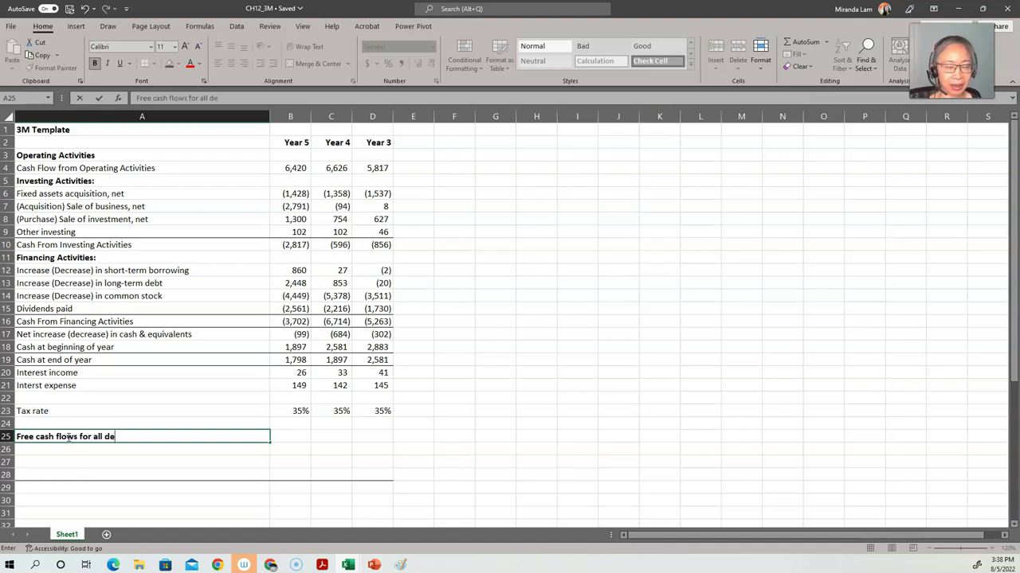
text(bt and equity st)
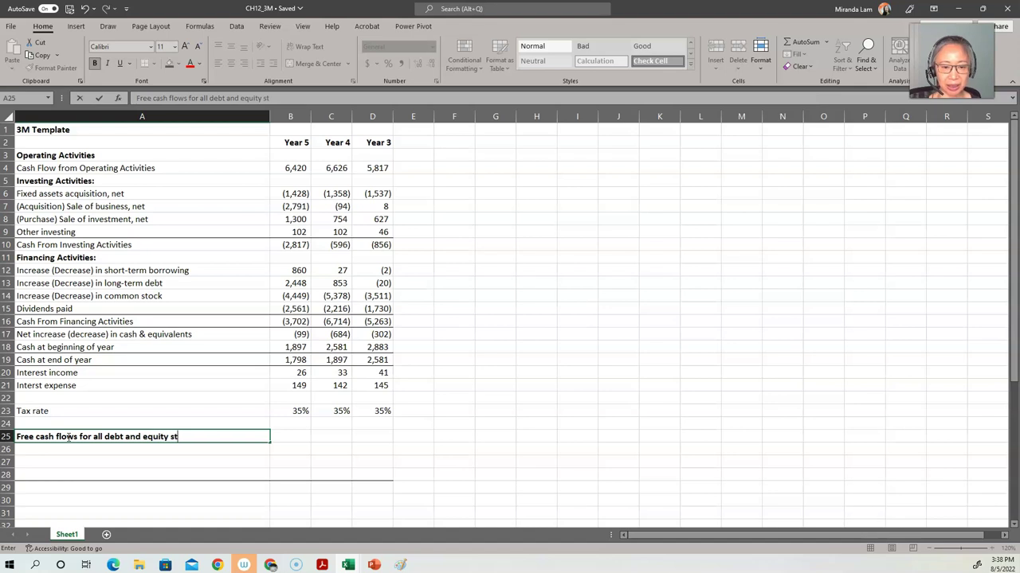
text(akeholders)
text(:)
key(BackSpace)
key(BackSpace)
text(()
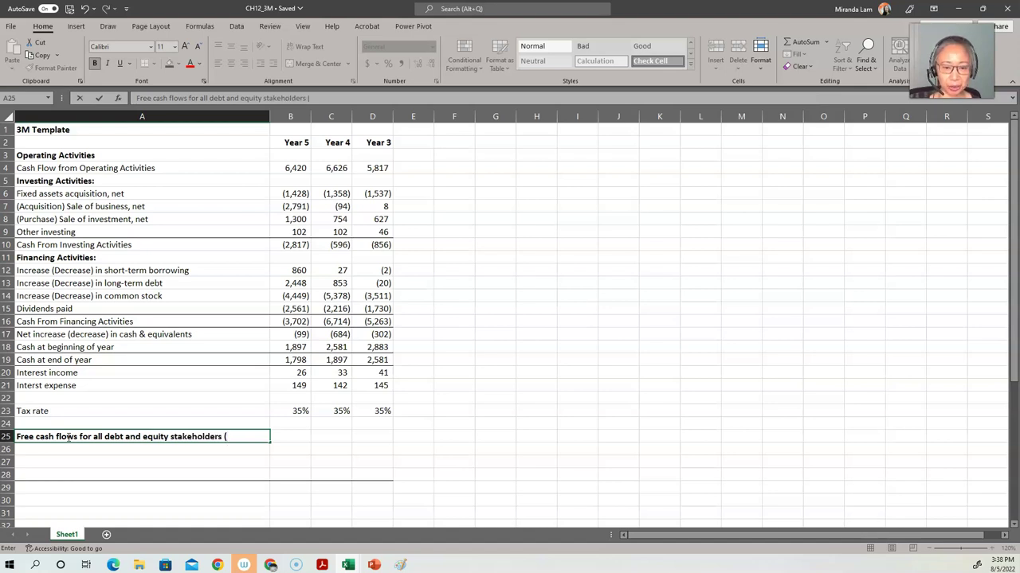
text(the firm):)
key(Return)
Add 'Cash flows from operating activities' in A26, linked to B4 for Year 5 (6,420).
text(Cash )
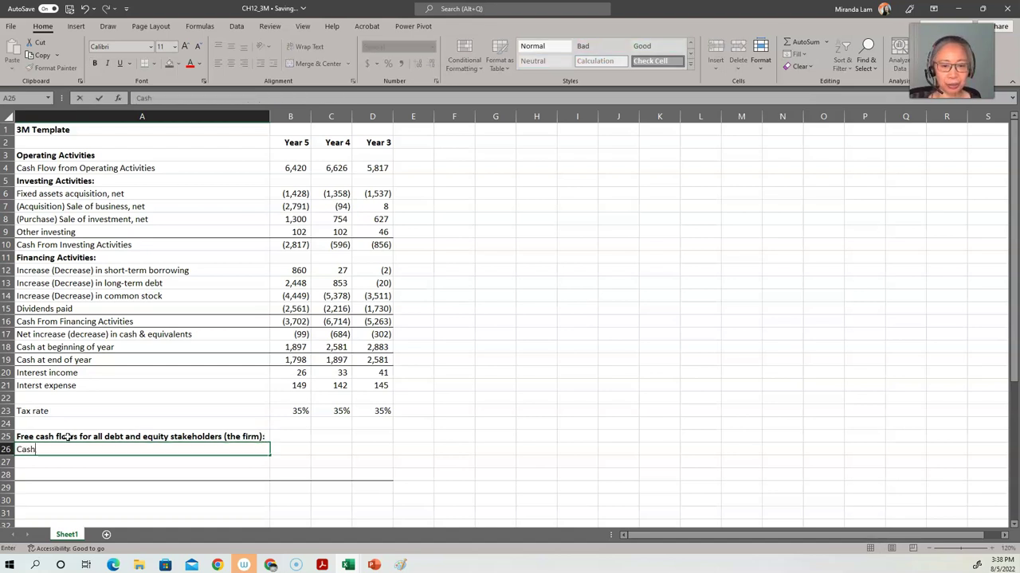
text(flow)
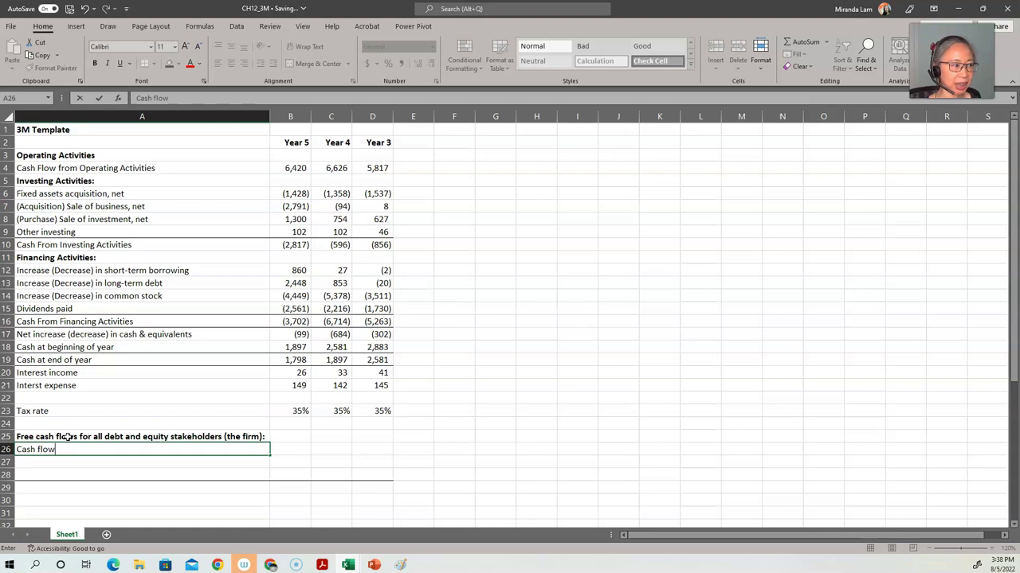
text(s from oper)
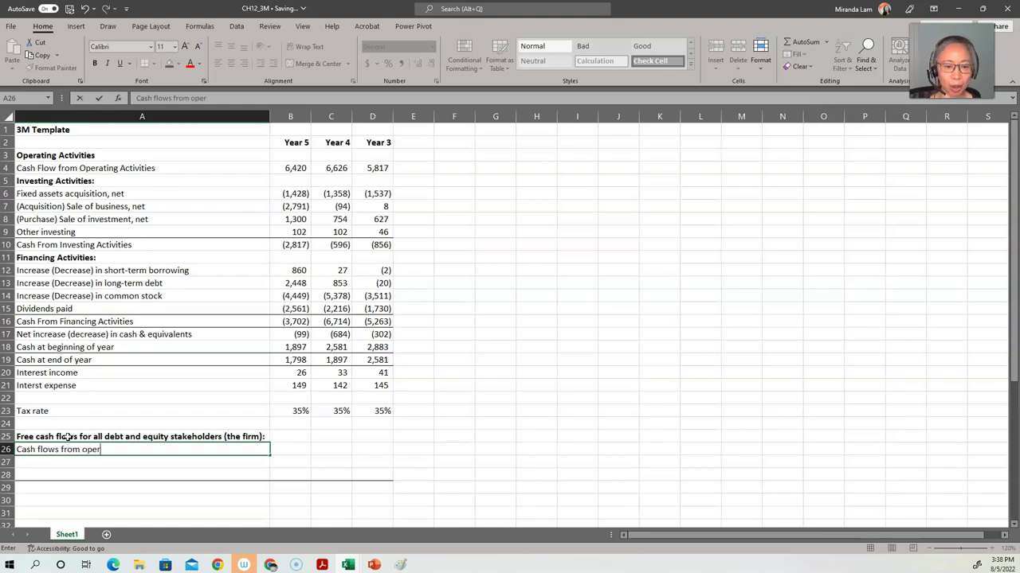
text(ating activities)
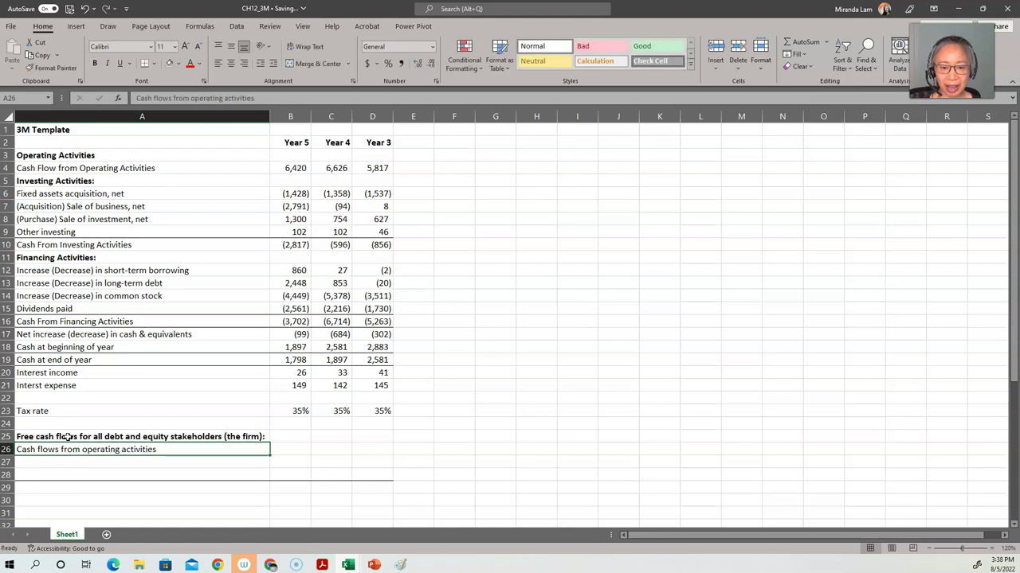
key(Tab)
text(=)
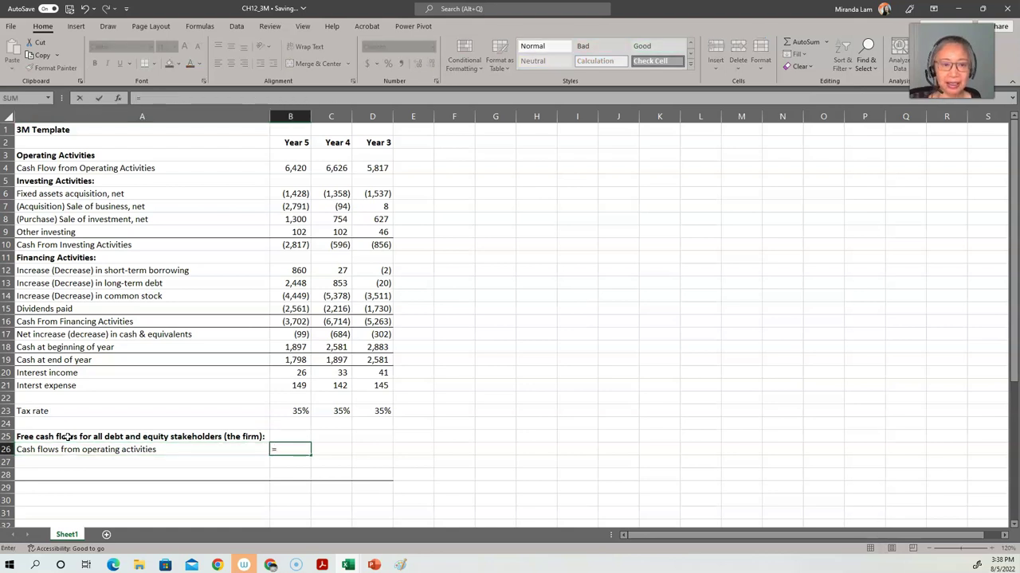
click(177, 111)
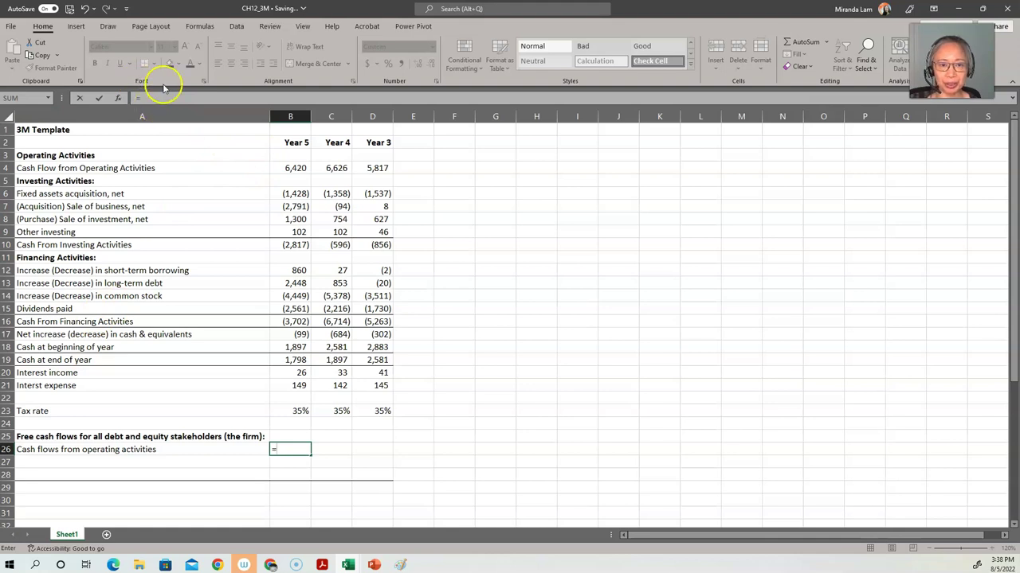
click(294, 168)
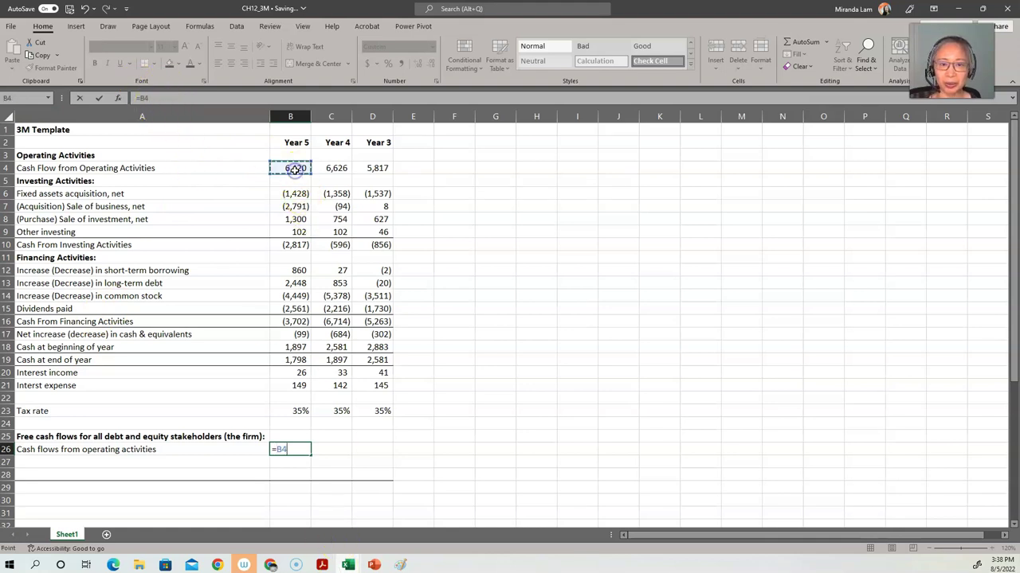
key(ctrl+Return)
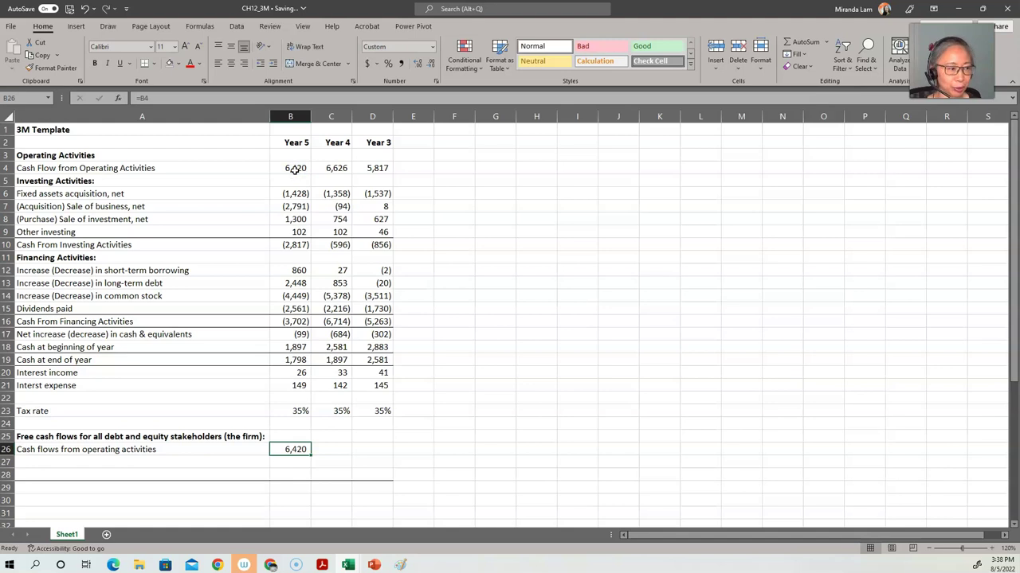
key(Down)
key(Left)
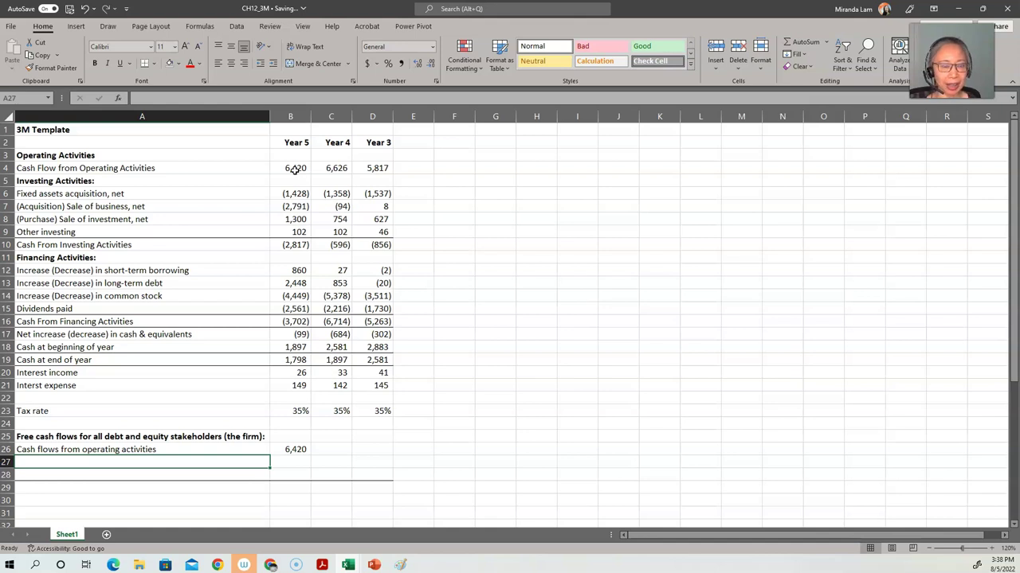
Label cell A27 'Add interst paid after taxes'.
text(Interest)
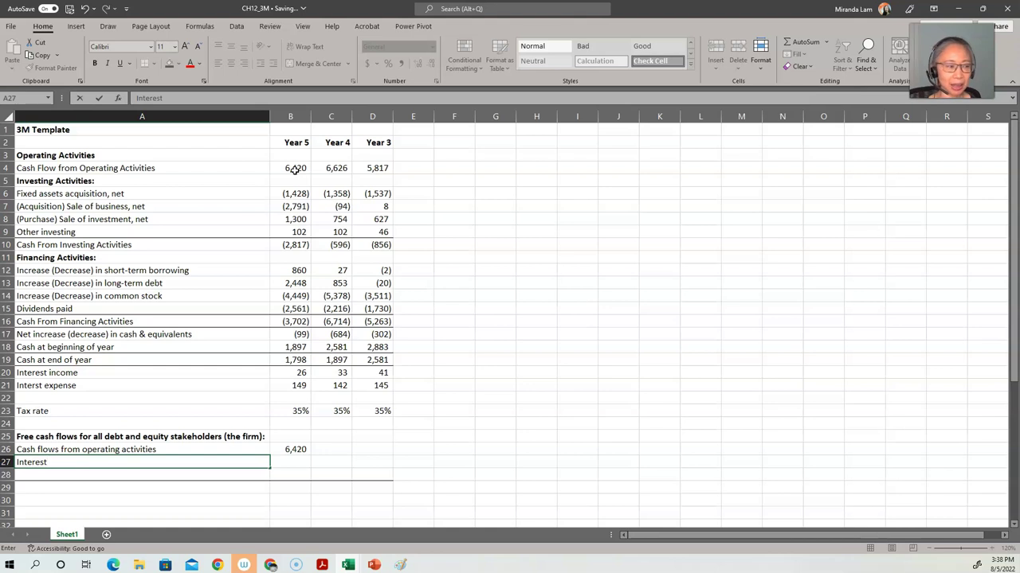
key(Escape)
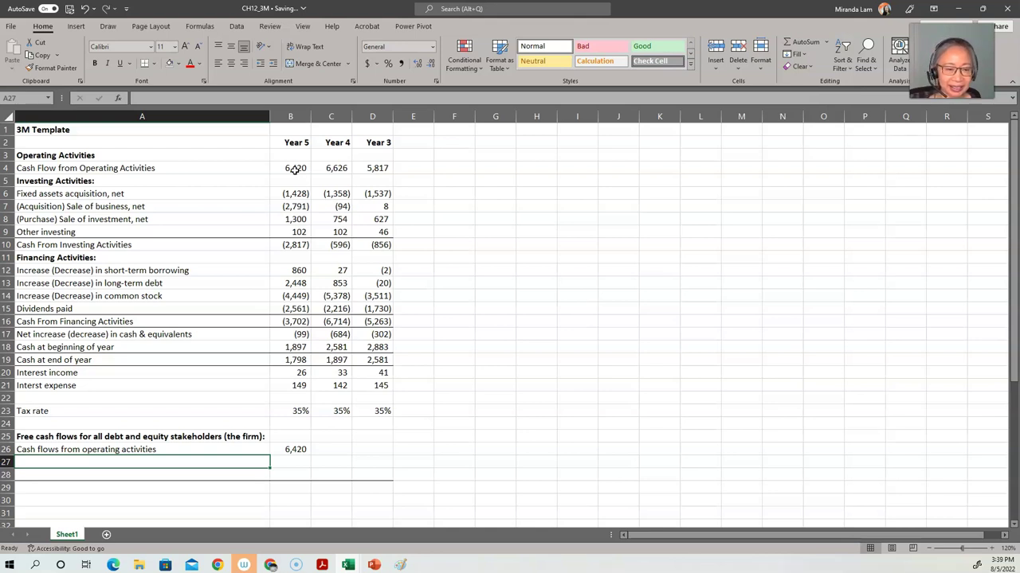
text(Int)
key(BackSpace)
key(BackSpace)
key(BackSpace)
text(Add int)
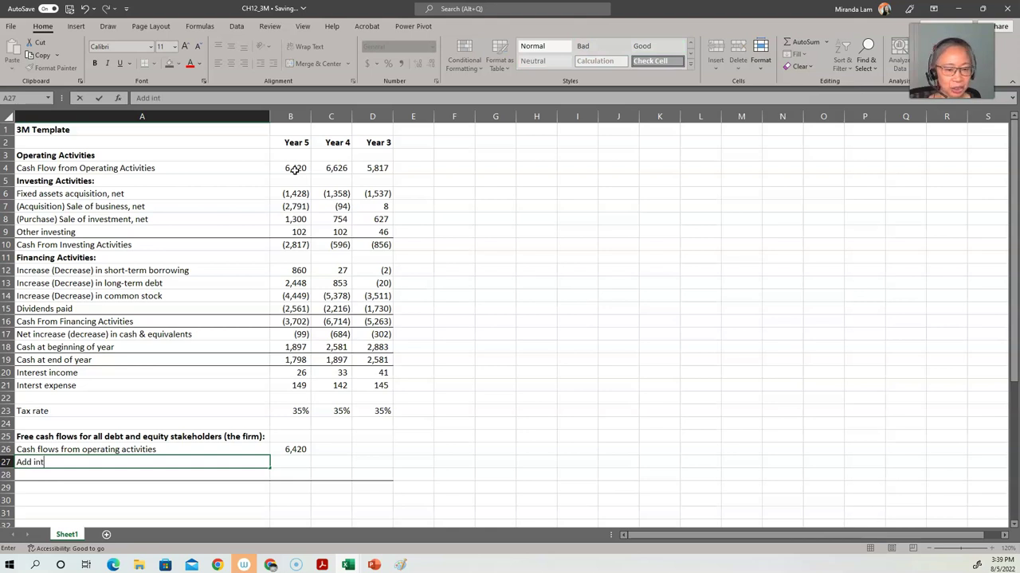
text(erst pai)
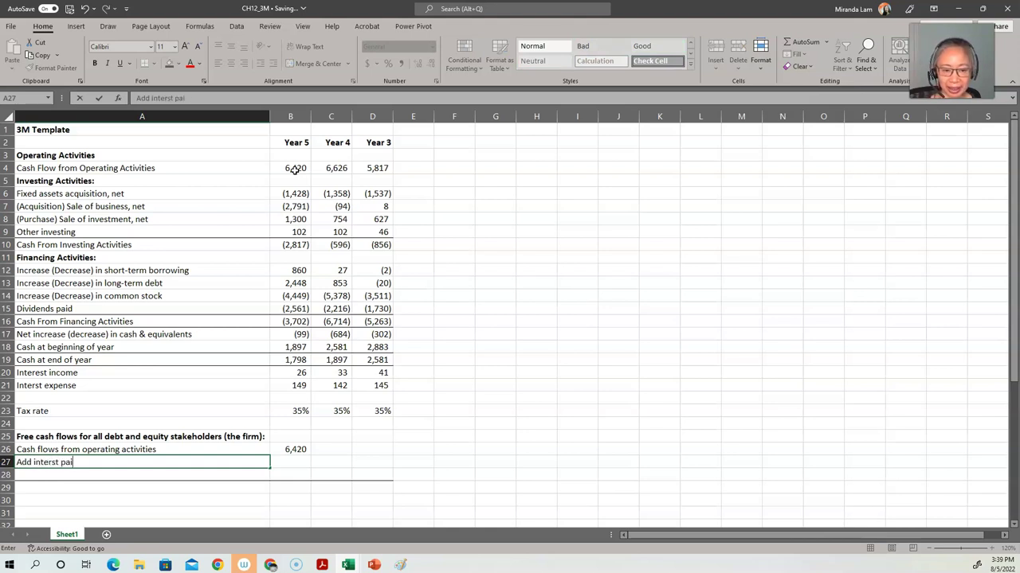
text(d after taxes)
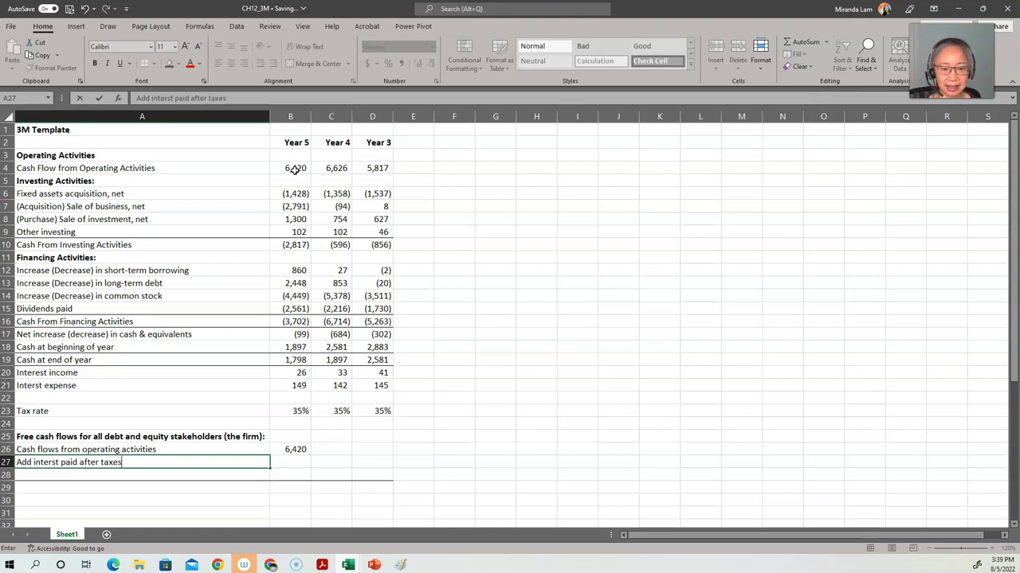
key(Tab)
Enter =B21*(1-B23) in B27 to give Year 5 after-tax interest of 96.85.
text(=)
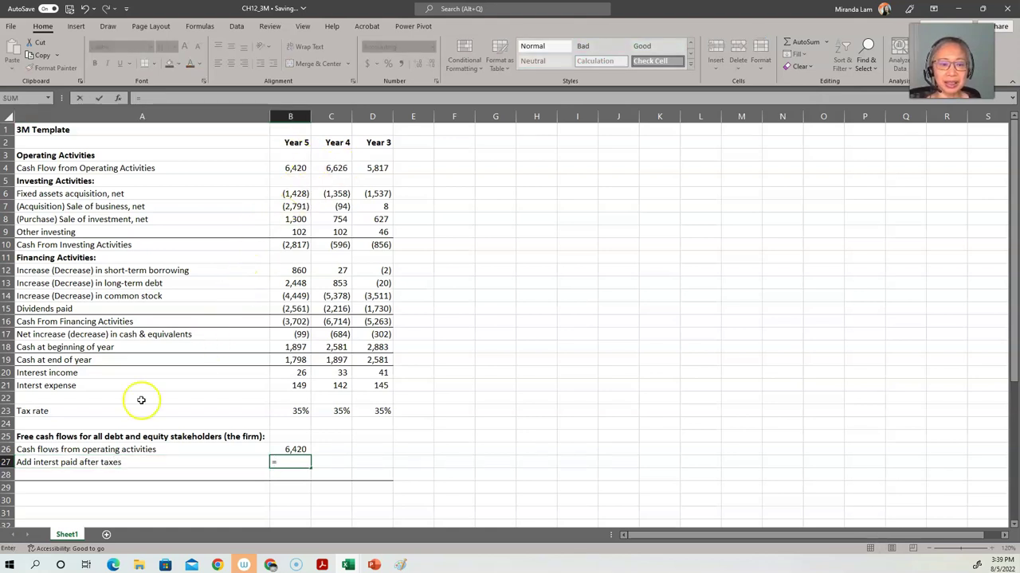
click(295, 385)
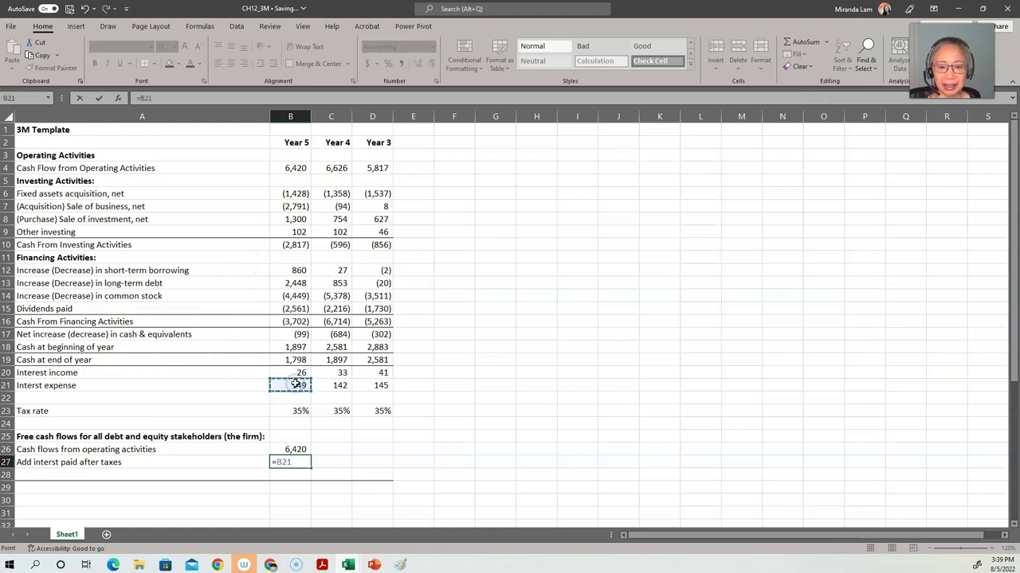
text(*(1-)
click(291, 411)
text())
key(Return)
click(166, 565)
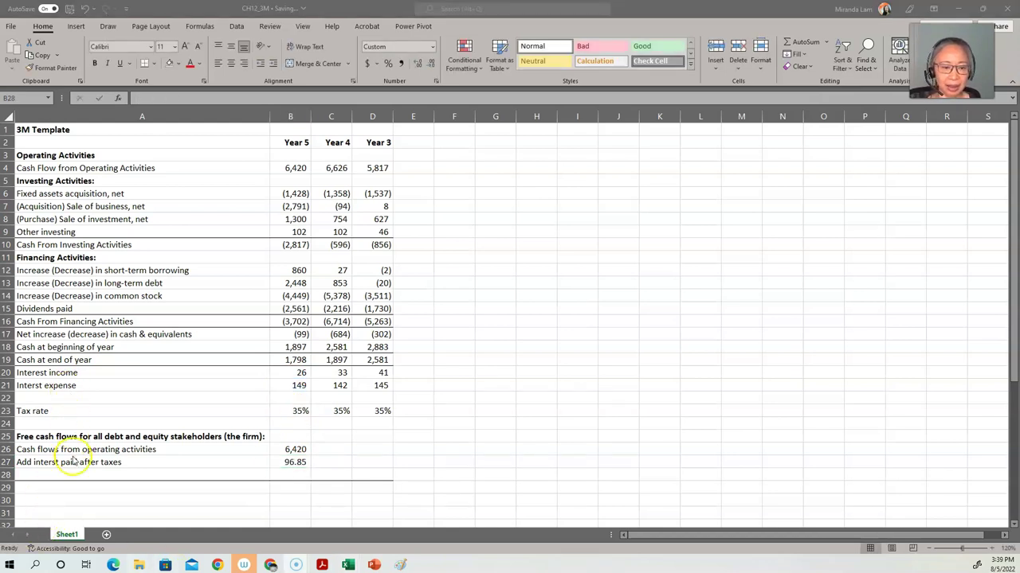
key(alt+Tab)
key(BackSpace)
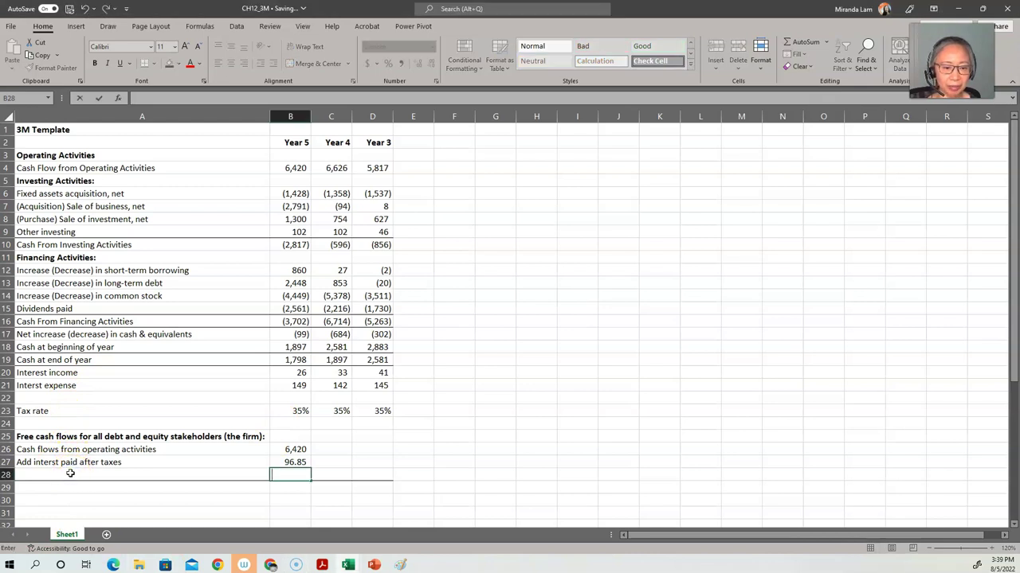
click(70, 474)
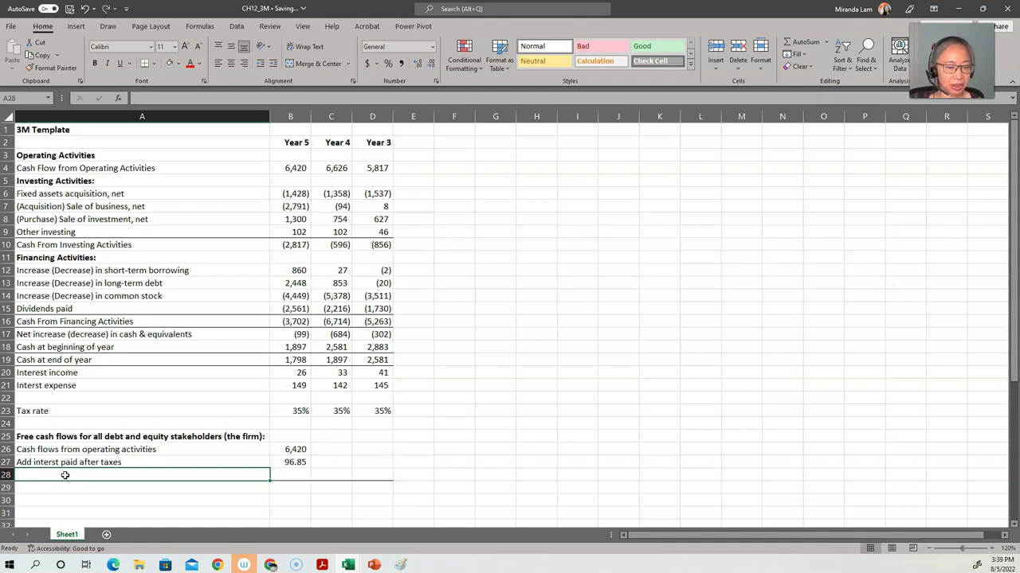
Label cell A28 '(Increase) decrease in cash required for liquidity'.
text(()
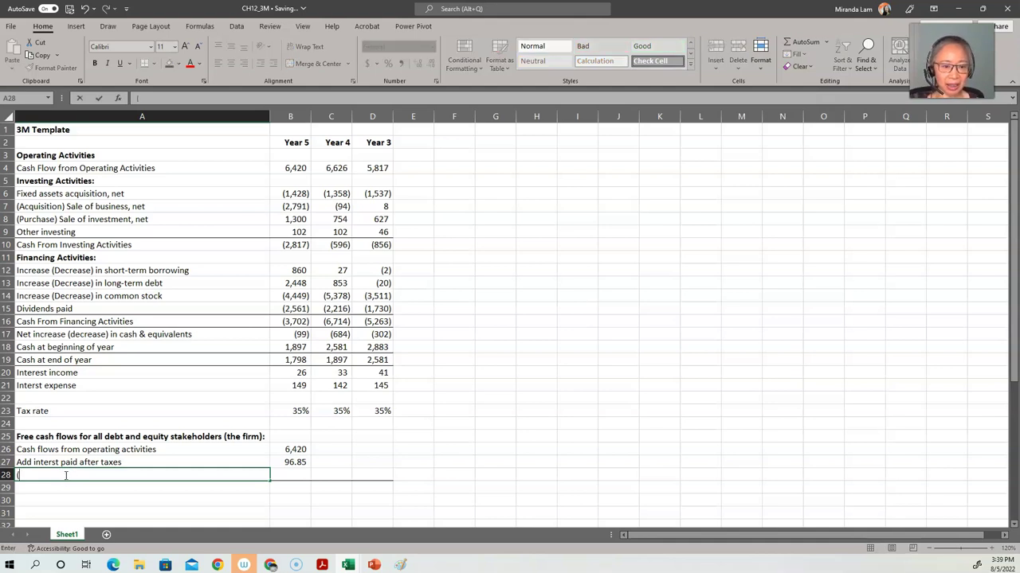
text(Increase))
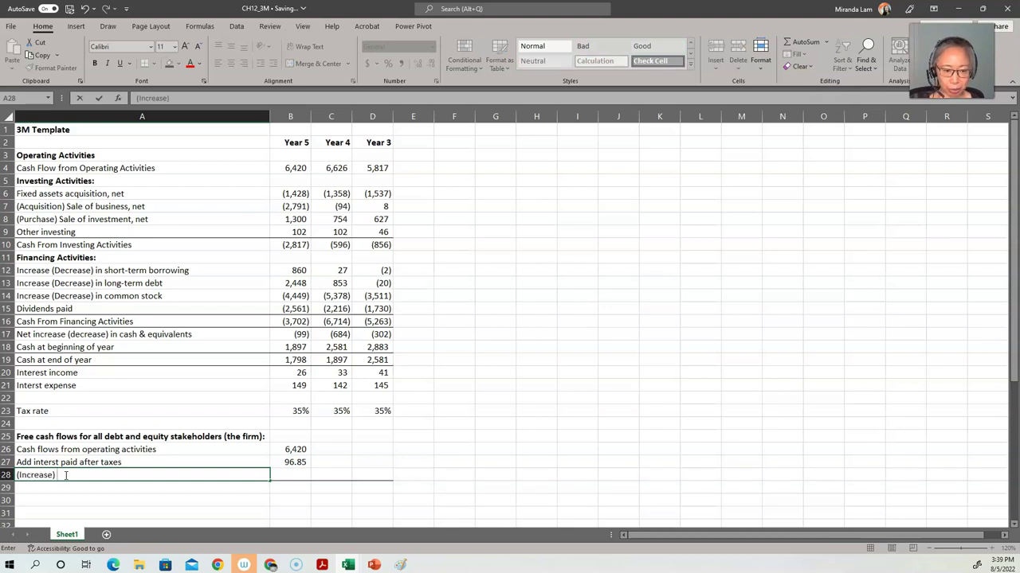
text( decrea)
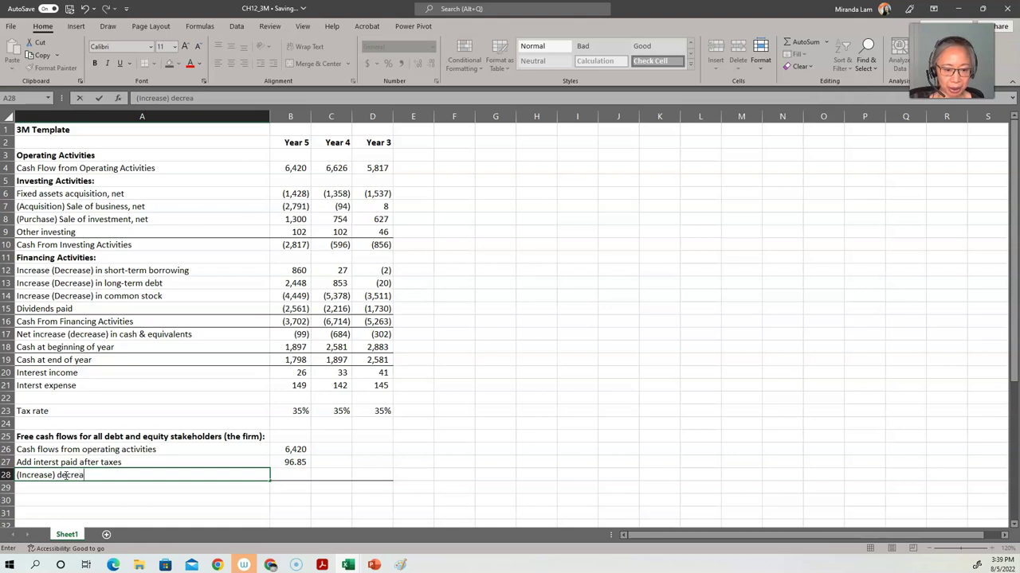
text(se in cash required for li)
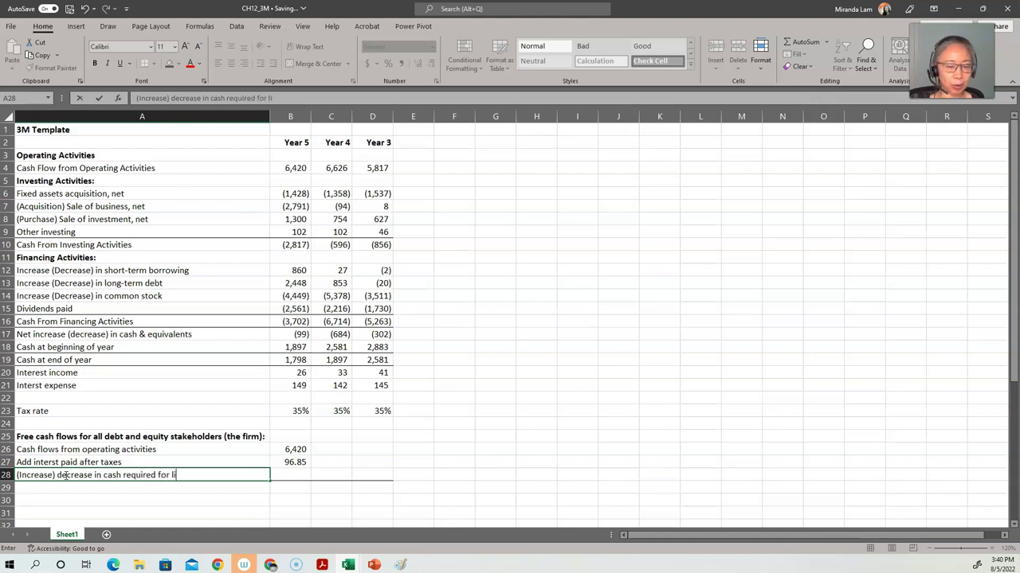
text(quidity)
key(Tab)
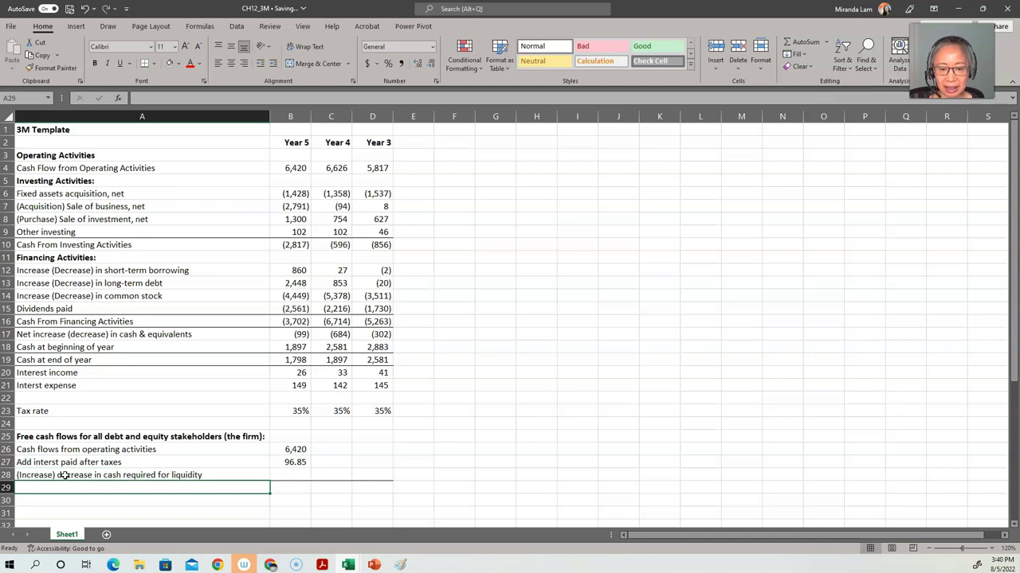
Enter =-B17 in B28 for a Year 5 value of 99 and check the formula.
text(=)
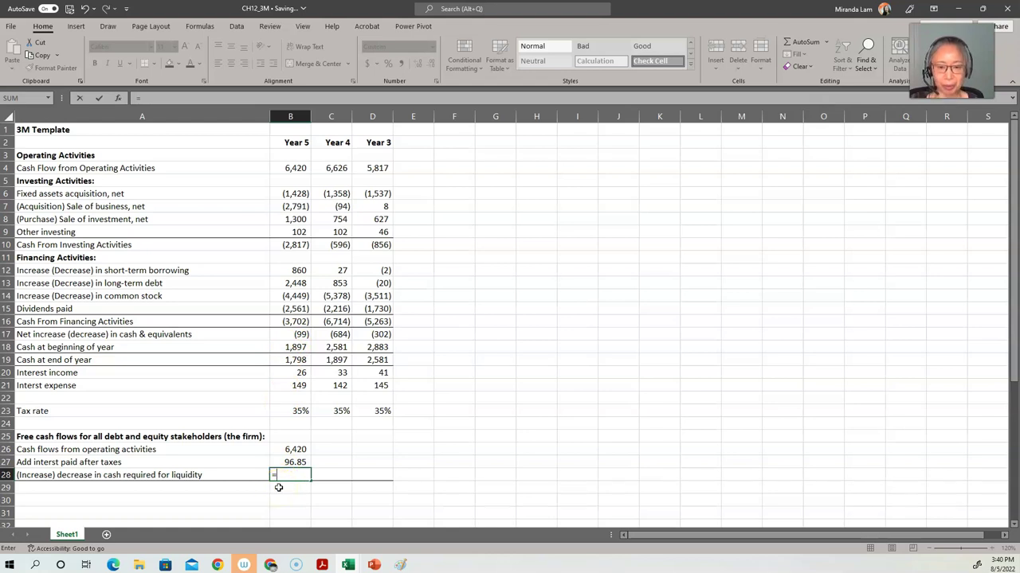
text(-)
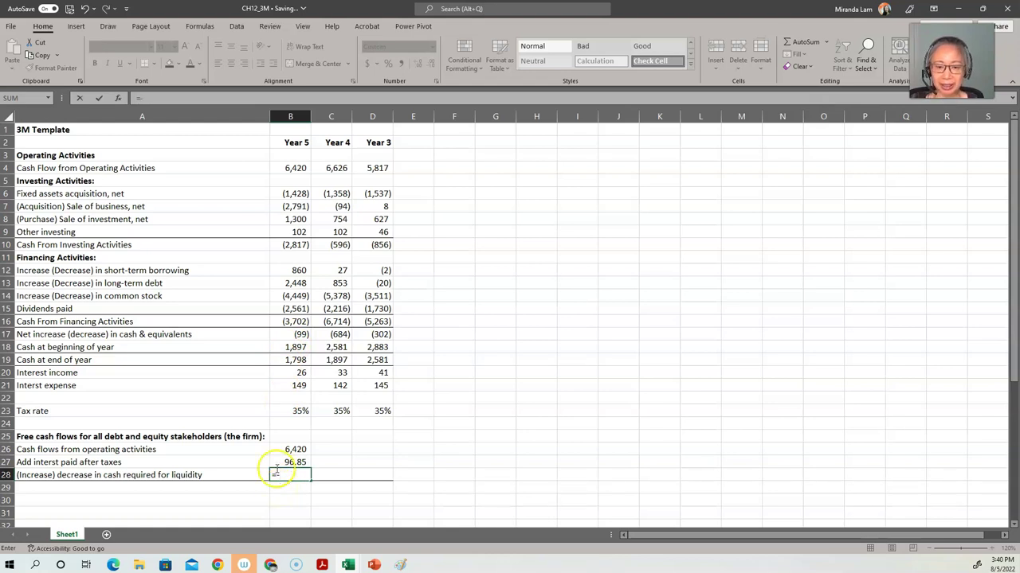
click(298, 335)
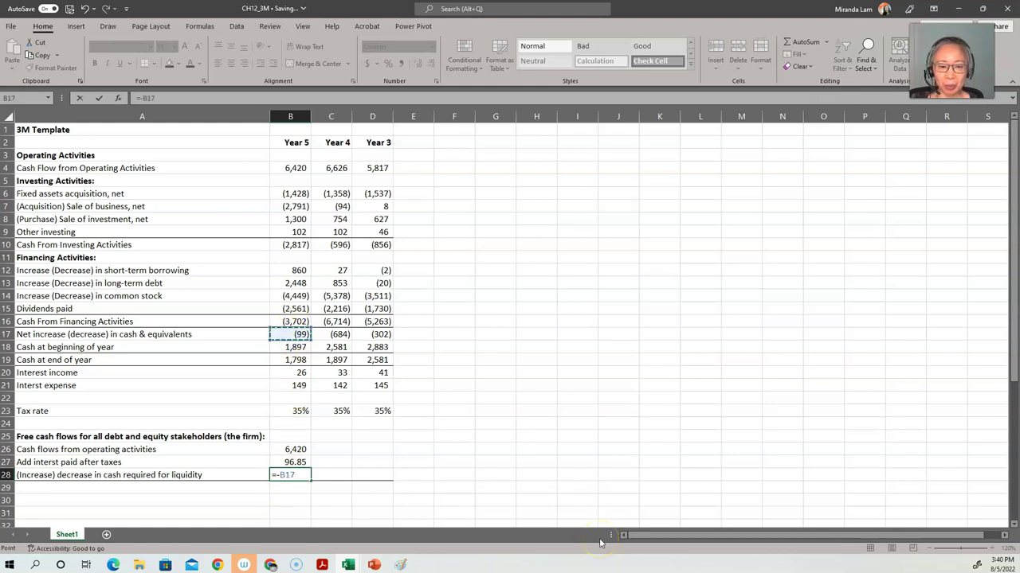
key(Return)
key(Up)
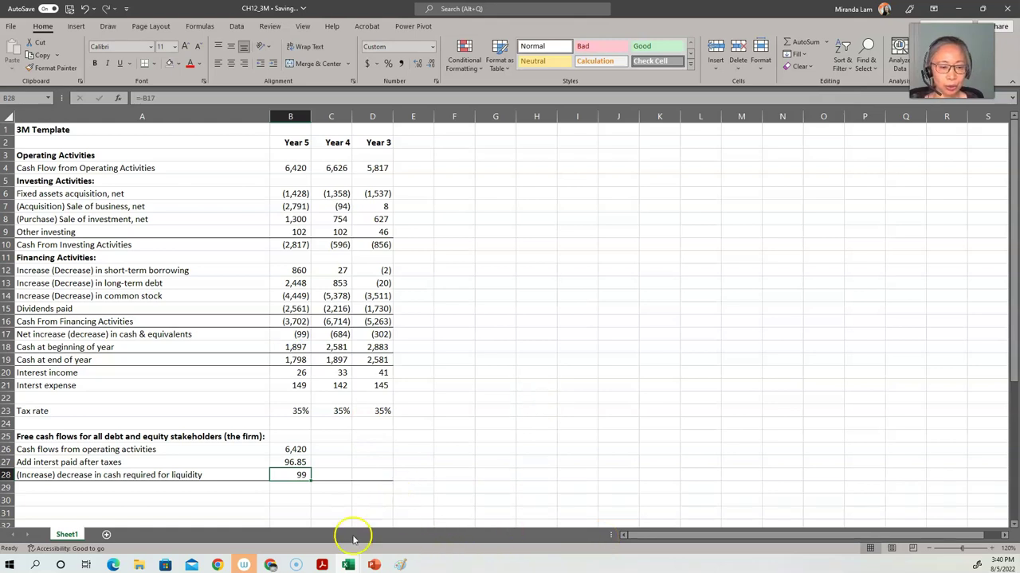
click(301, 476)
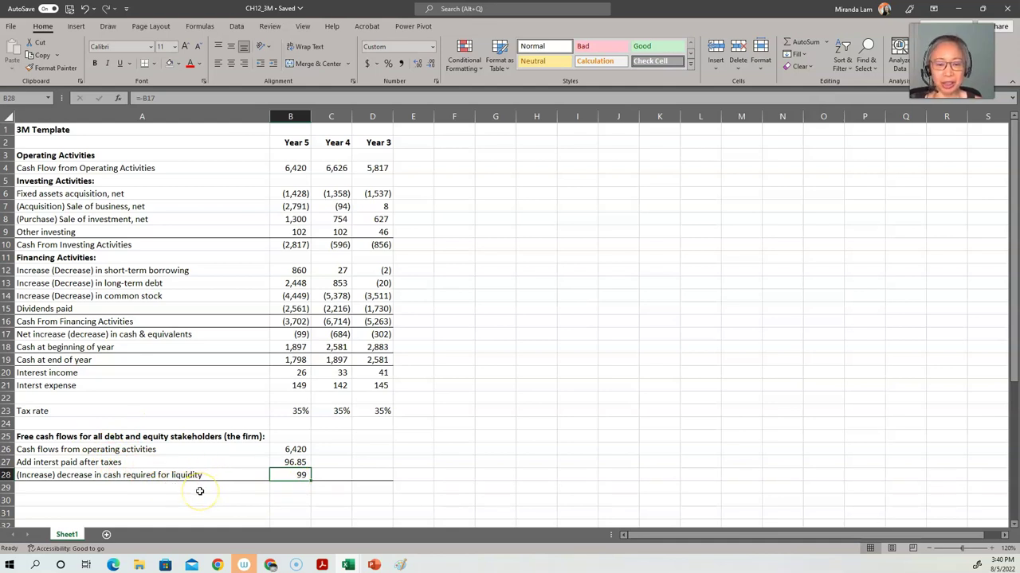
scroll(79, 446, down, 1)
Cancel the accidental B28 edit and label A29 'Free operating cash flows for all debt and equity stakeholders'.
key(F2)
key(Home)
text(=)
click(80, 449)
key(Escape)
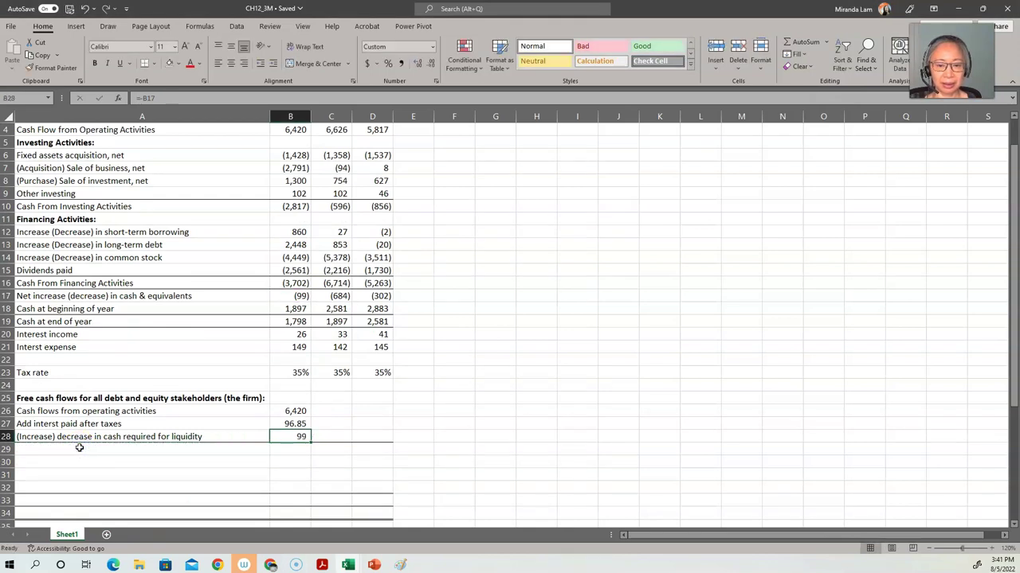
click(79, 448)
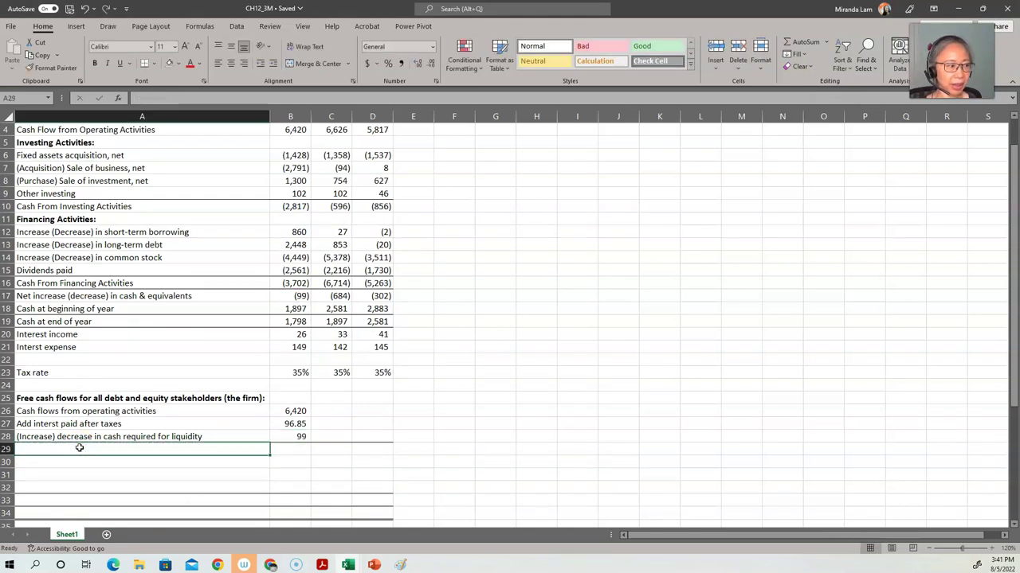
text(Free operatin)
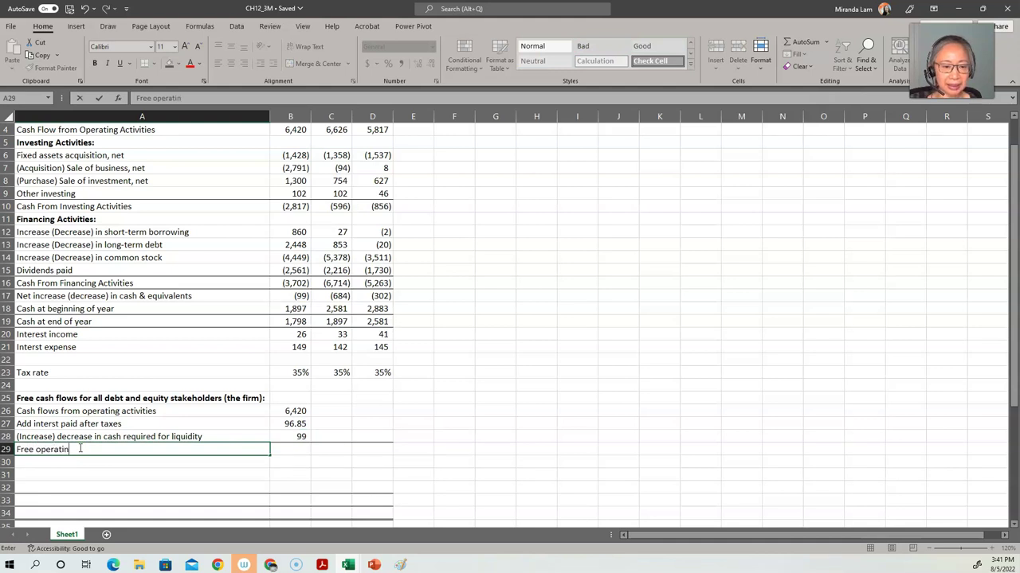
text(g cash flo)
key(BackSpace)
key(BackSpace)
key(BackSpace)
key(BackSpace)
key(BackSpace)
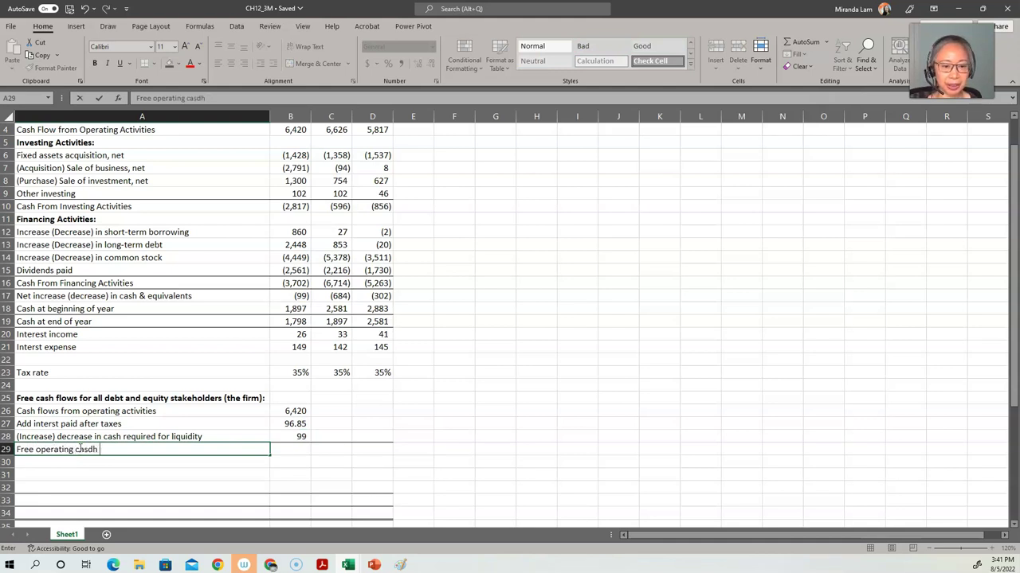
text(h flows)
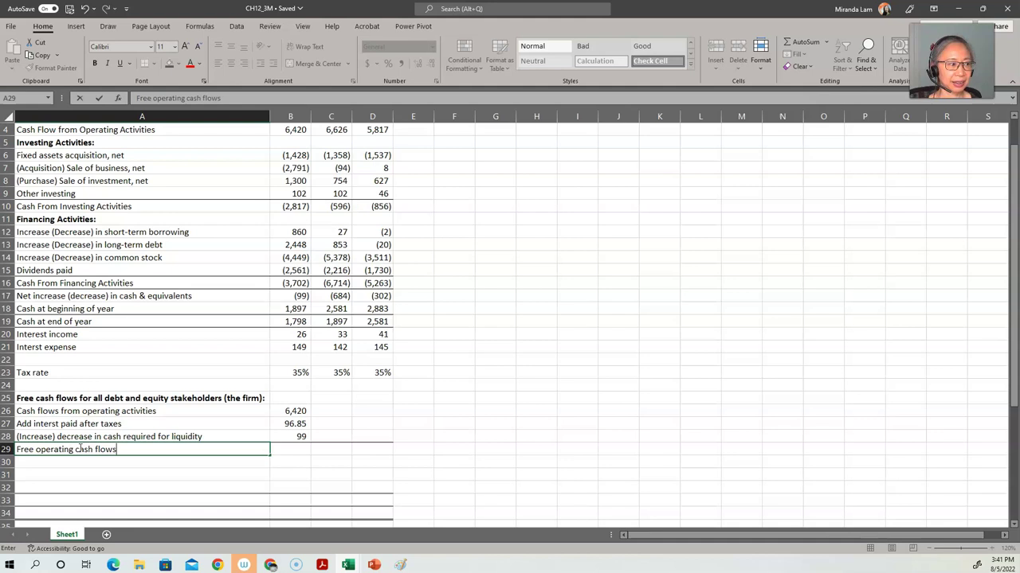
text( for al)
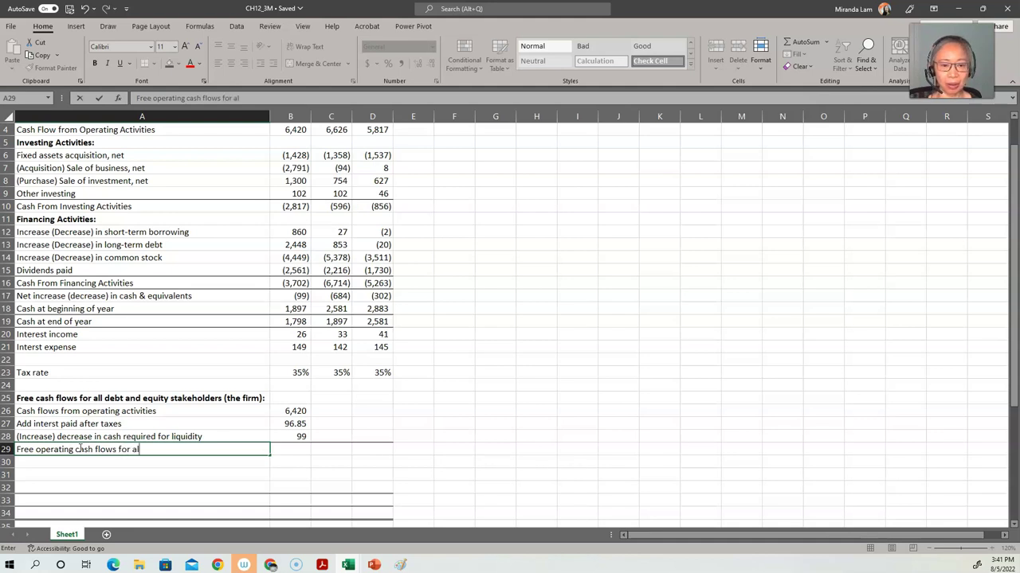
text(l debt and equi)
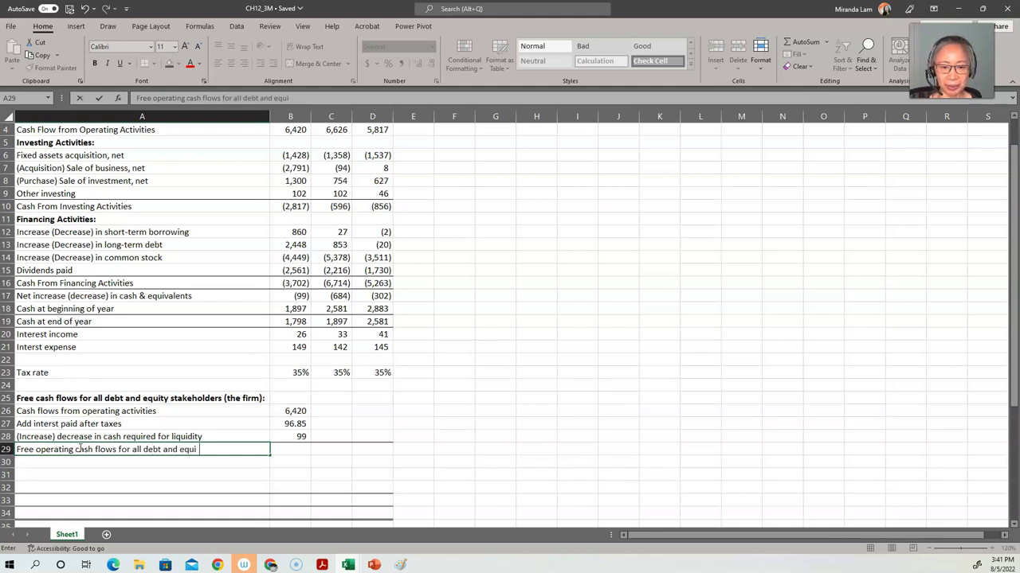
text(ty stakeholders)
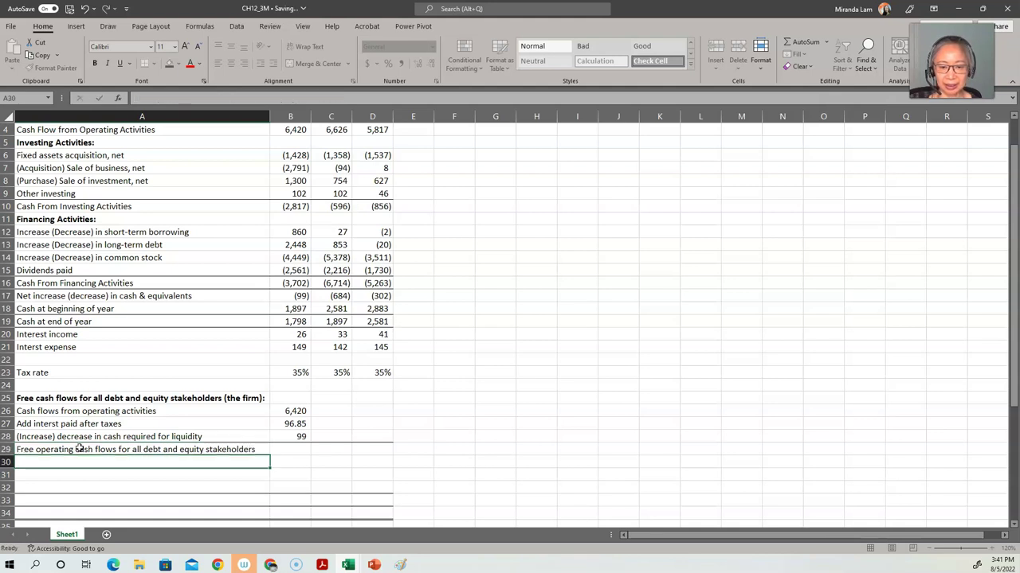
key(Tab)
Total Year 5 in B29 with =SUM(B26:B28), giving 6,616.
text(=sum()
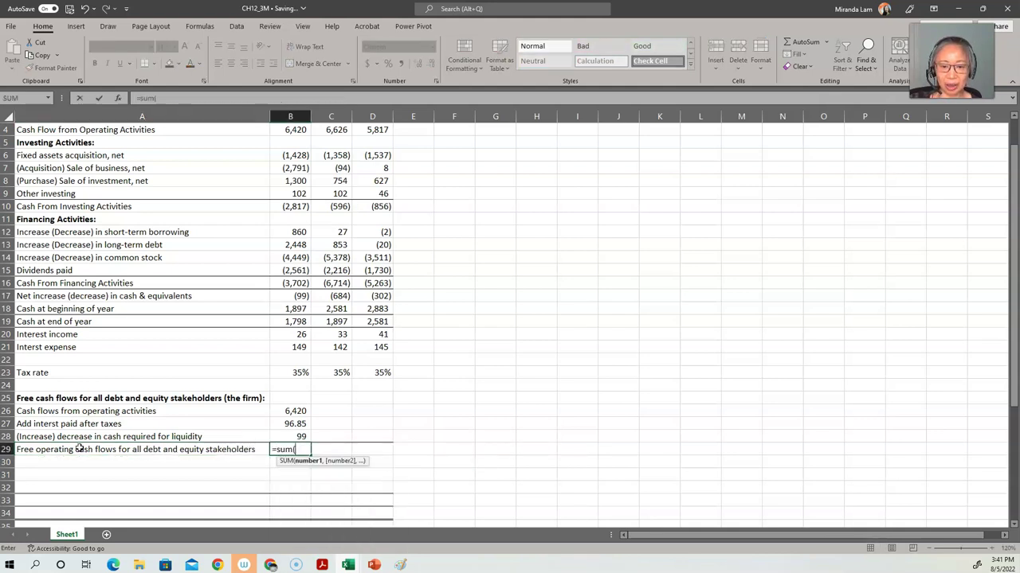
key(Up)
key(shift+Up)
key(shift+Up)
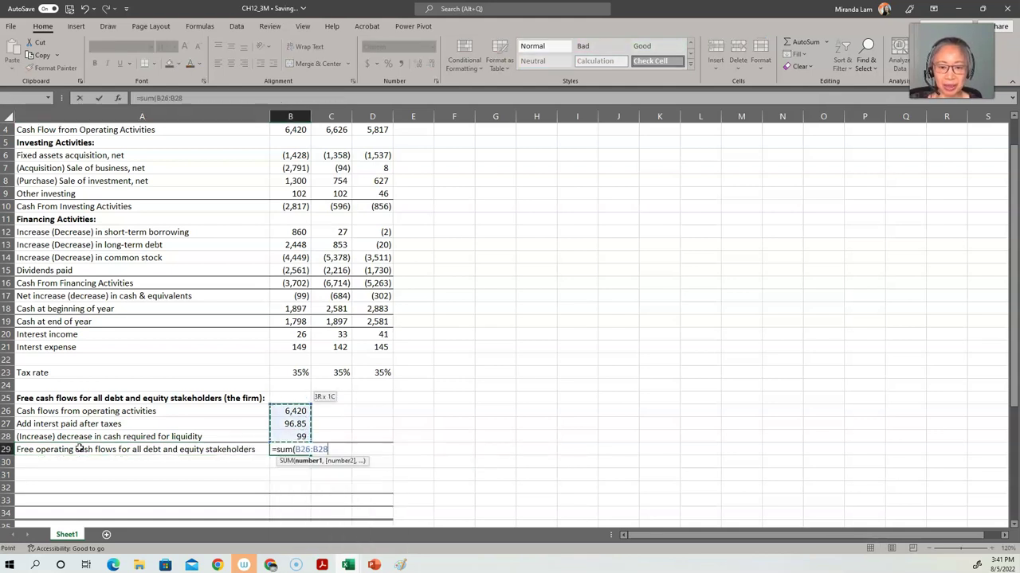
key(Return)
key(Up)
key(Up)
key(Up)
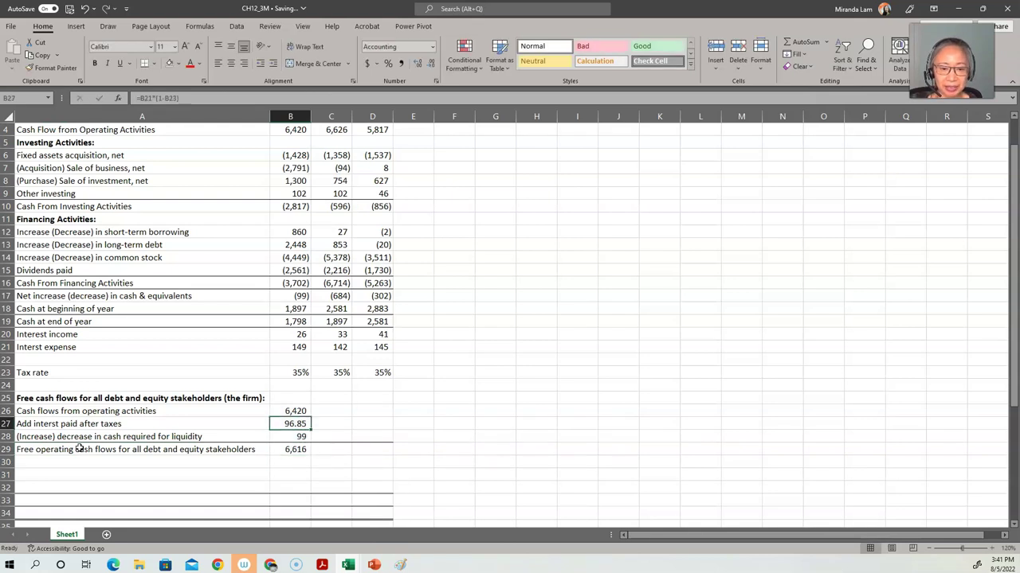
key(Down)
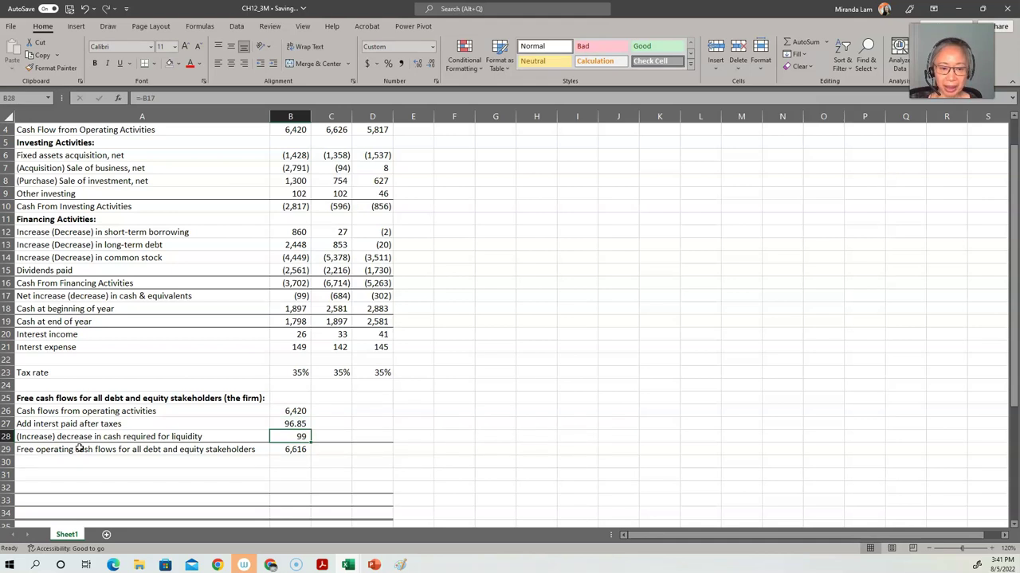
key(Down)
key(Down)
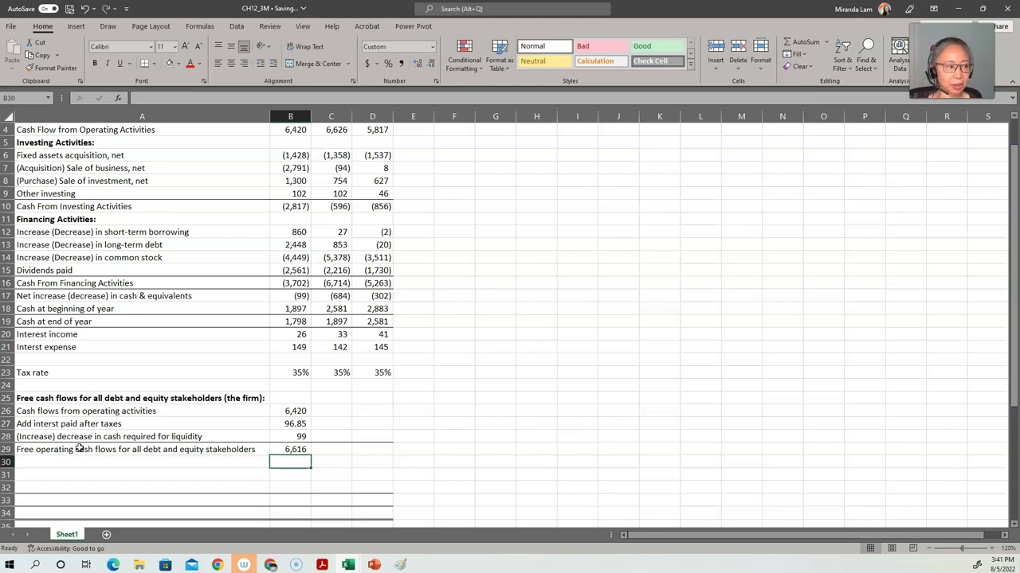
Enter 'Fixed assets acquired', 'Acquisition of business' and 'Other investing activities' in A30:A32.
key(Left)
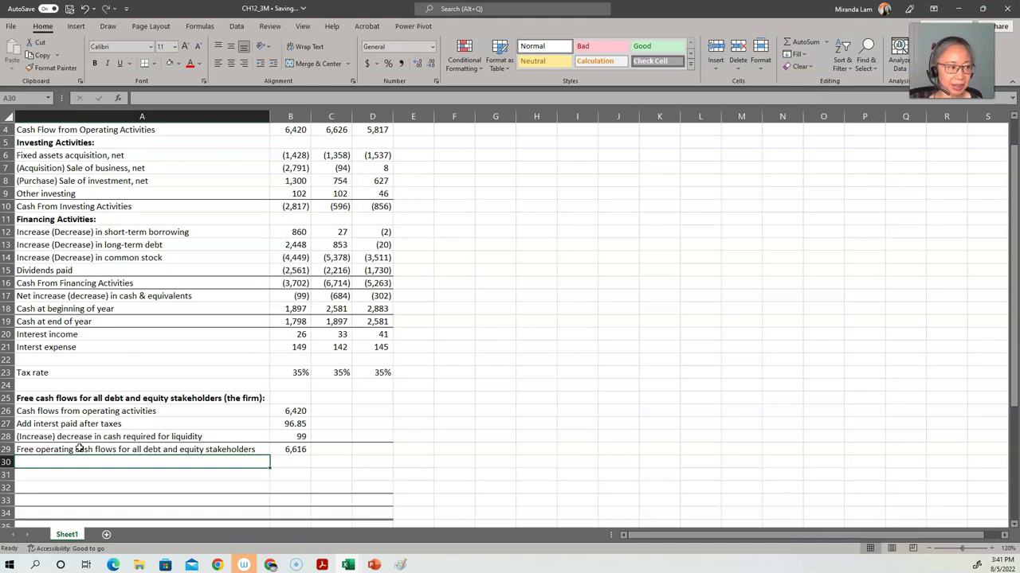
text(Fixed asse)
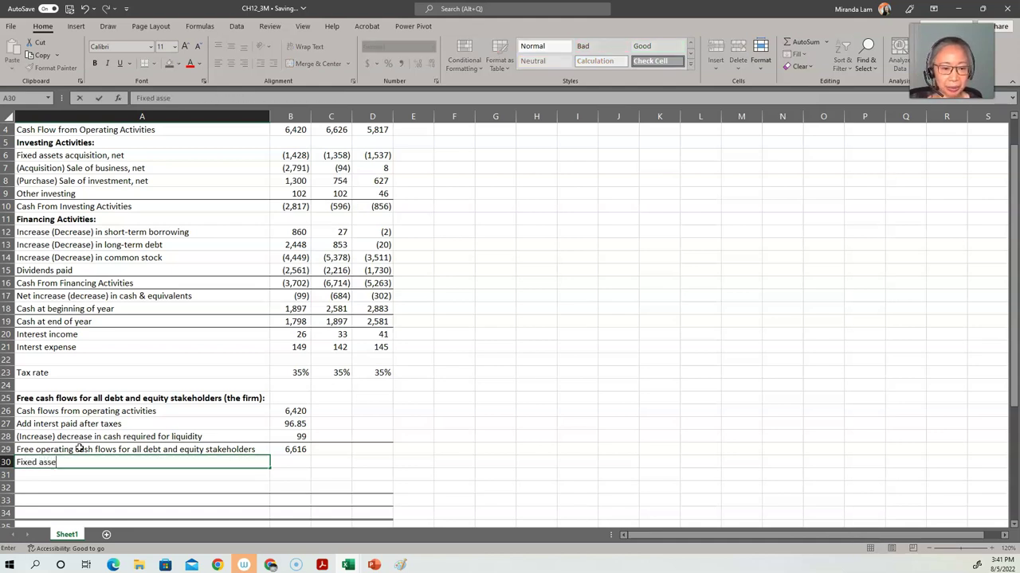
text(ts acv)
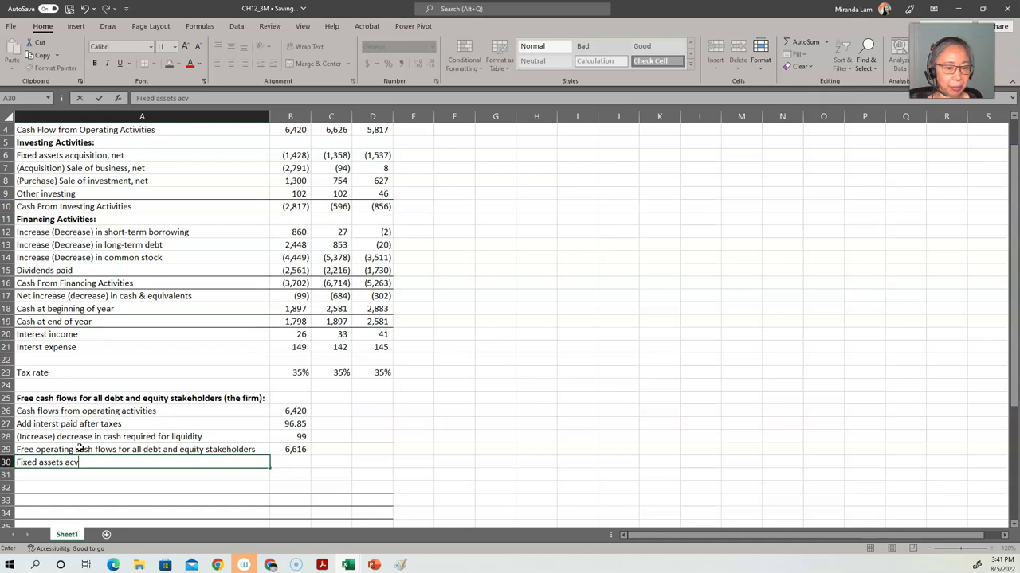
text(quired)
key(Return)
text(Acquis)
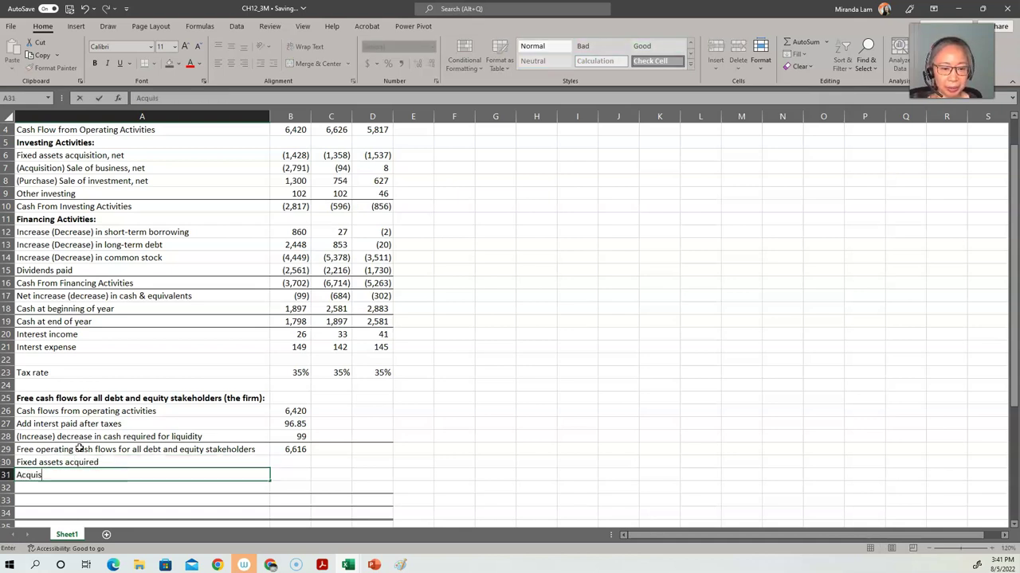
text(ition of buis)
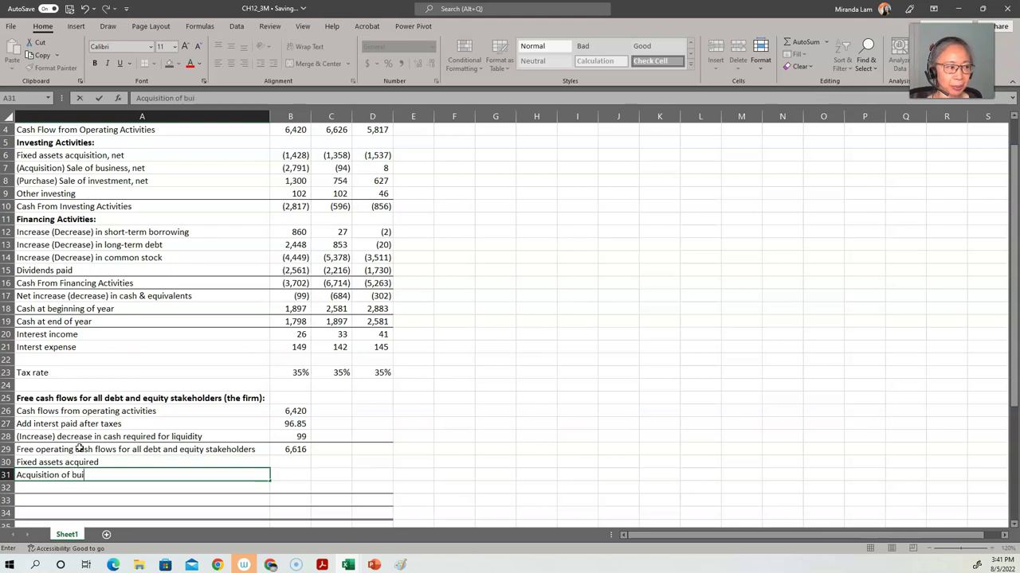
key(BackSpace)
text(siness)
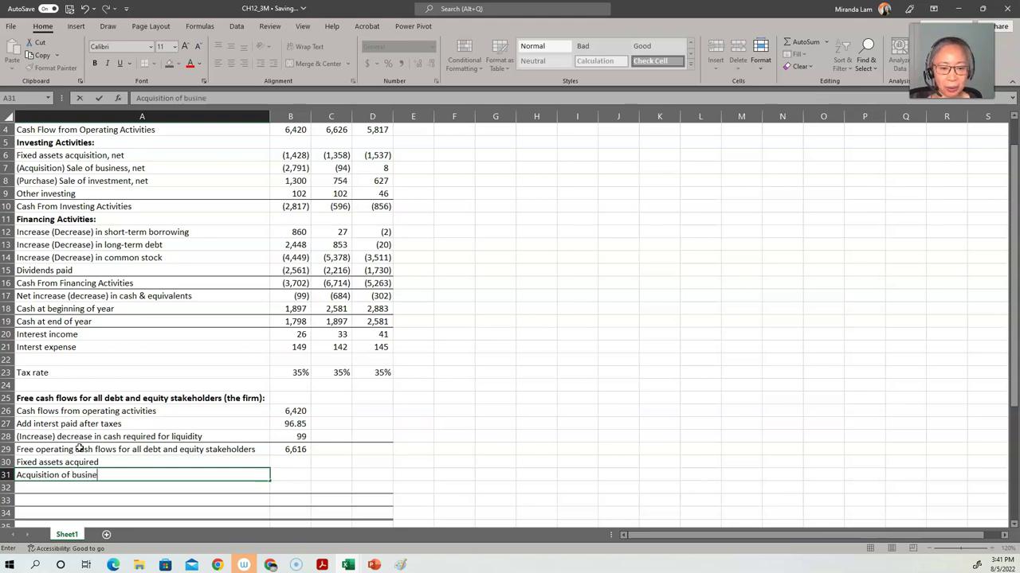
key(Return)
text(Other in)
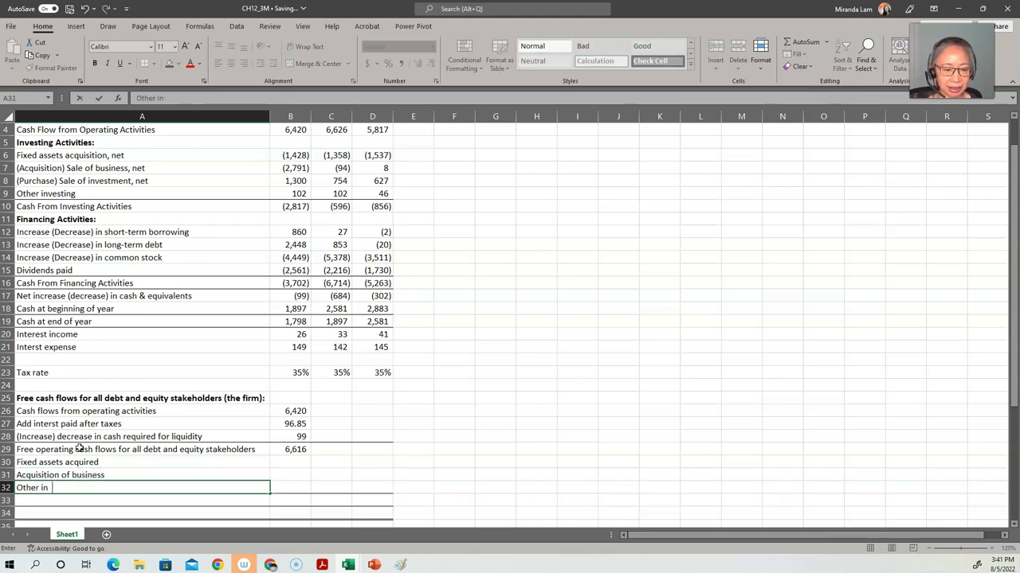
text(vesting activities)
key(Return)
key(Up)
key(Up)
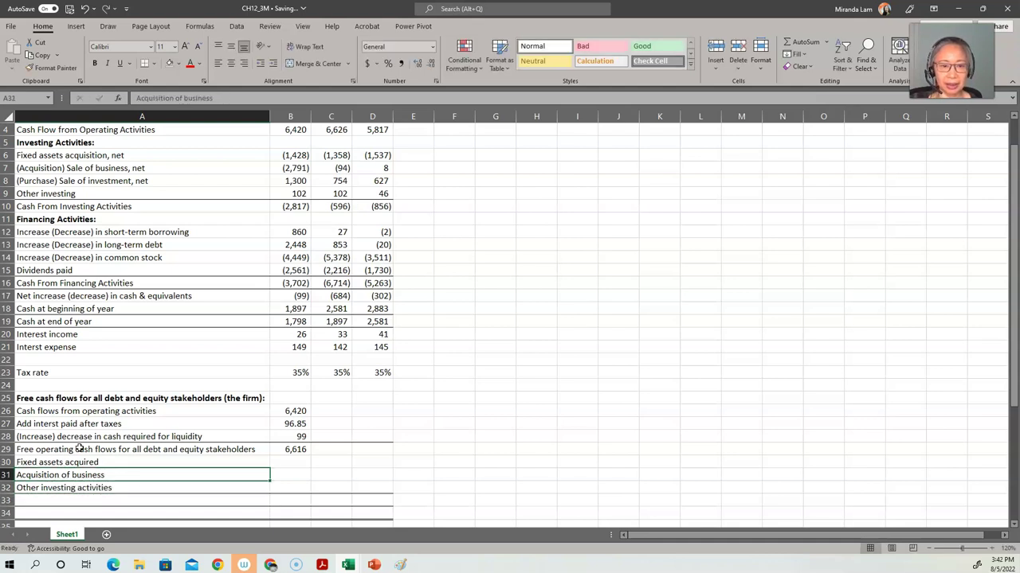
key(Right)
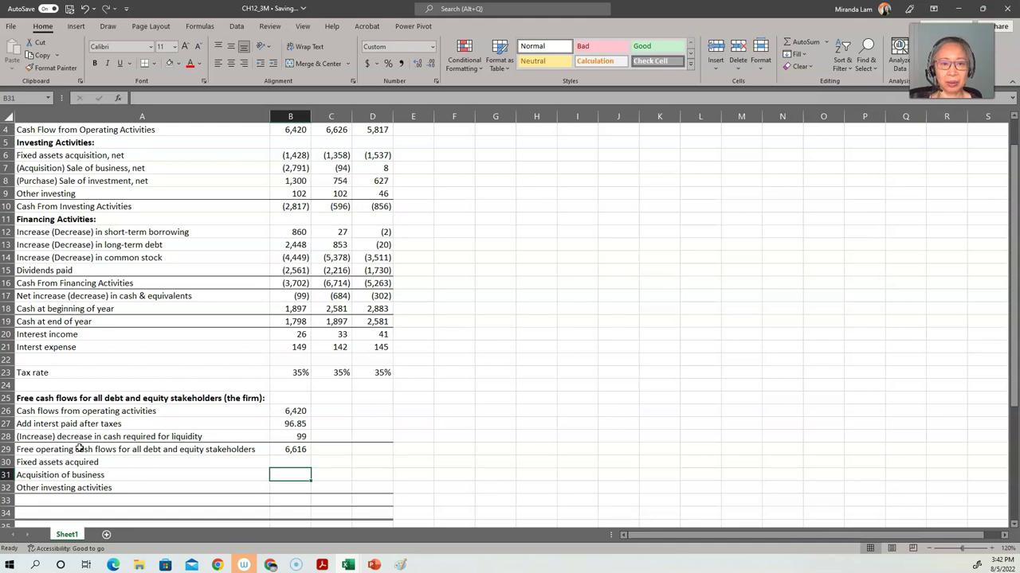
key(Up)
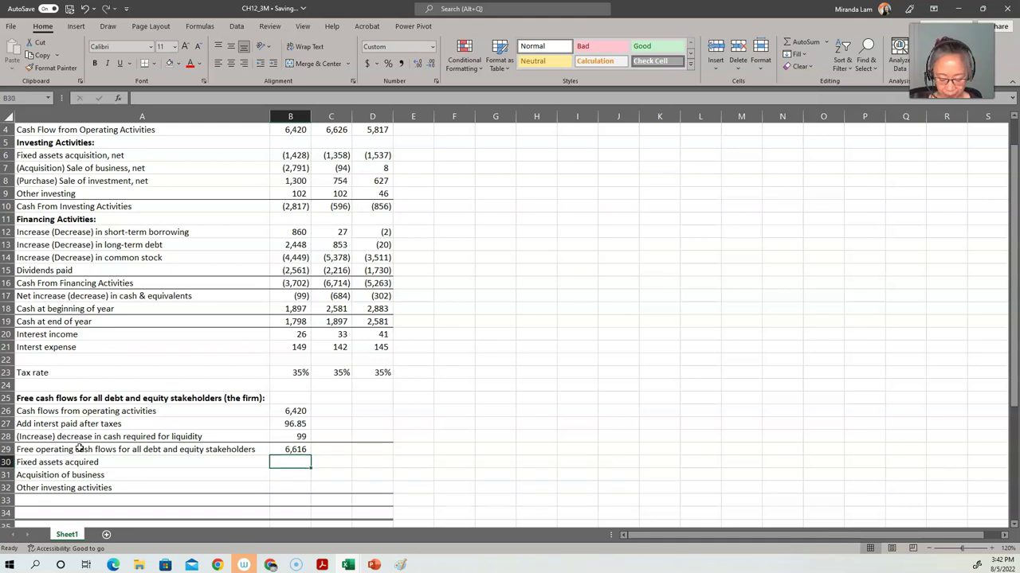
Link B30 to =B6 (1,428) and copy it to B31 for acquisition of business (2,791).
text(=)
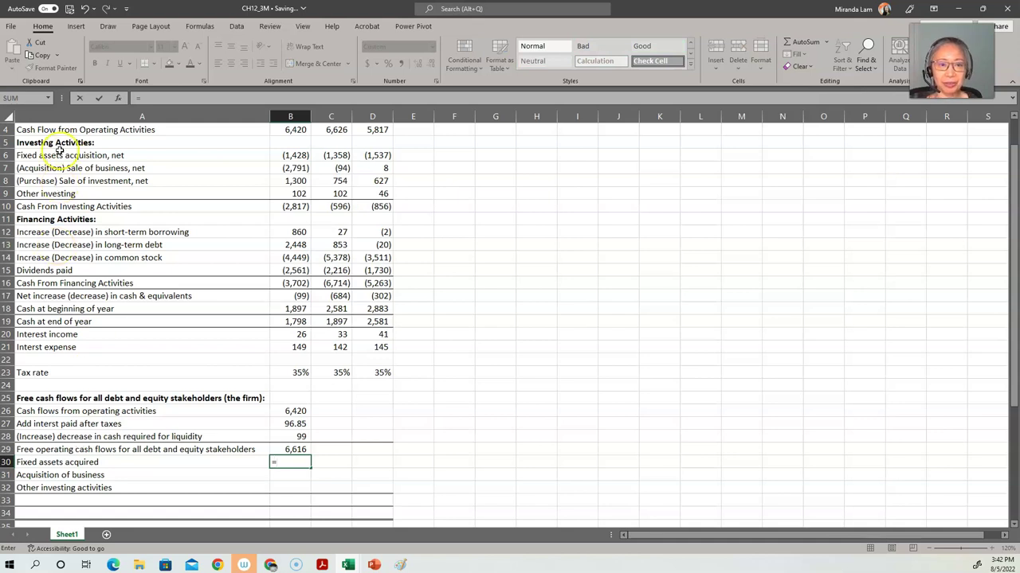
click(291, 156)
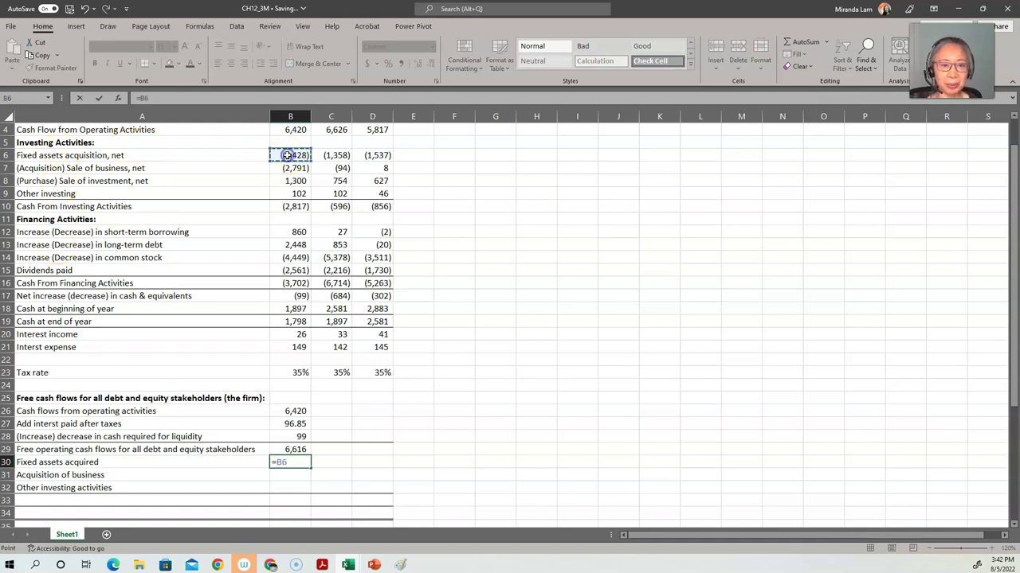
key(Escape)
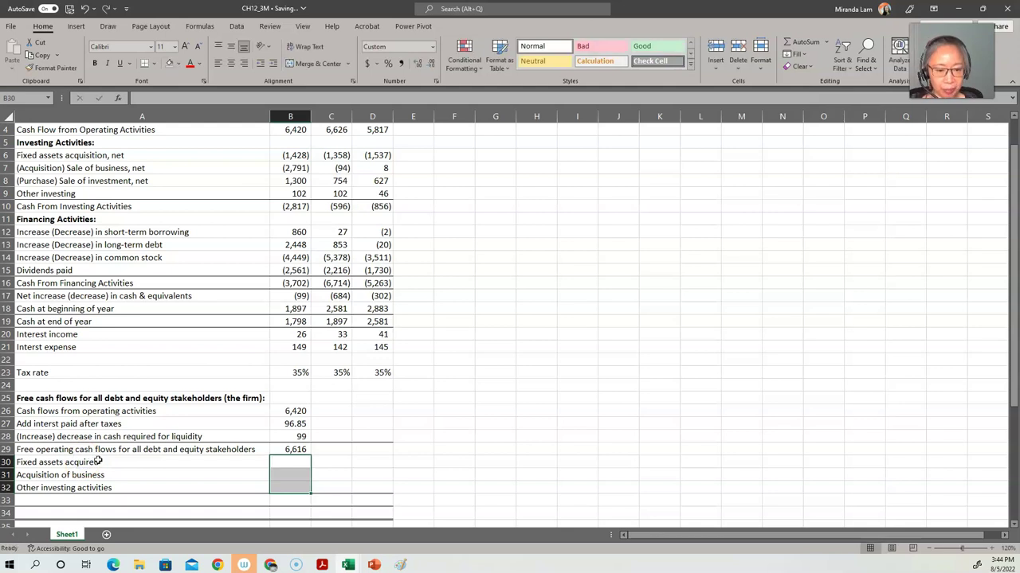
click(98, 462)
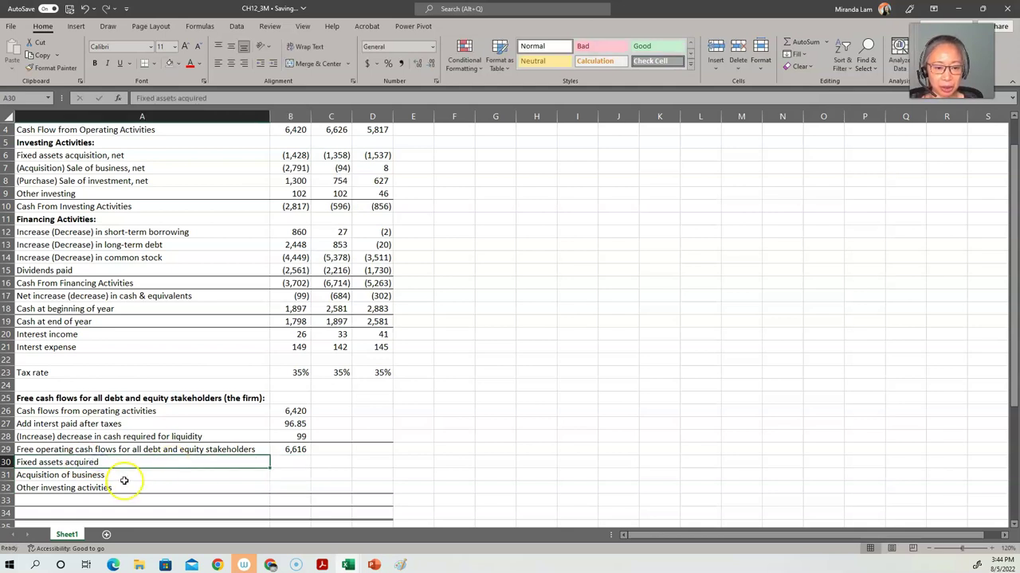
shift+click(128, 486)
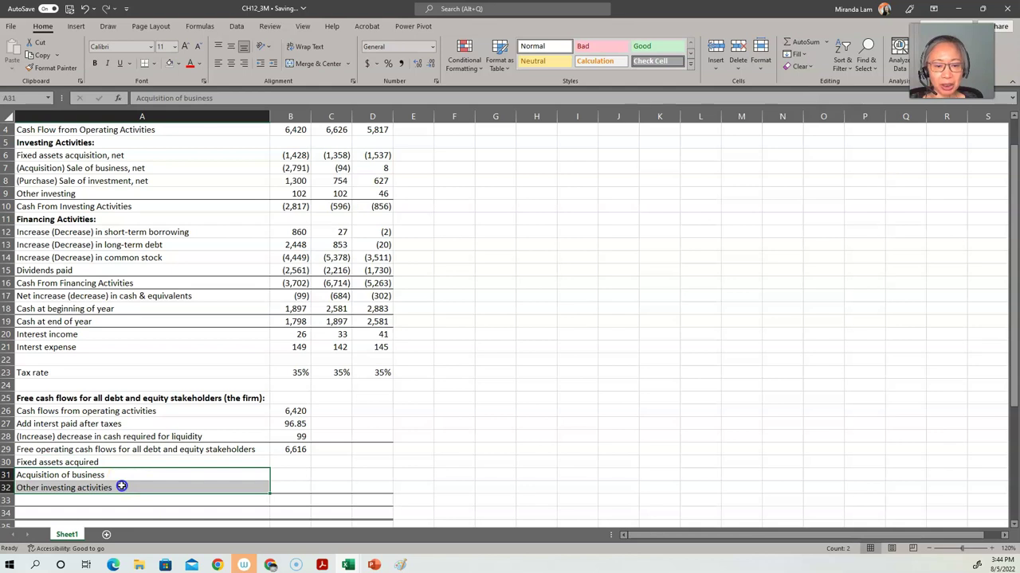
click(136, 487)
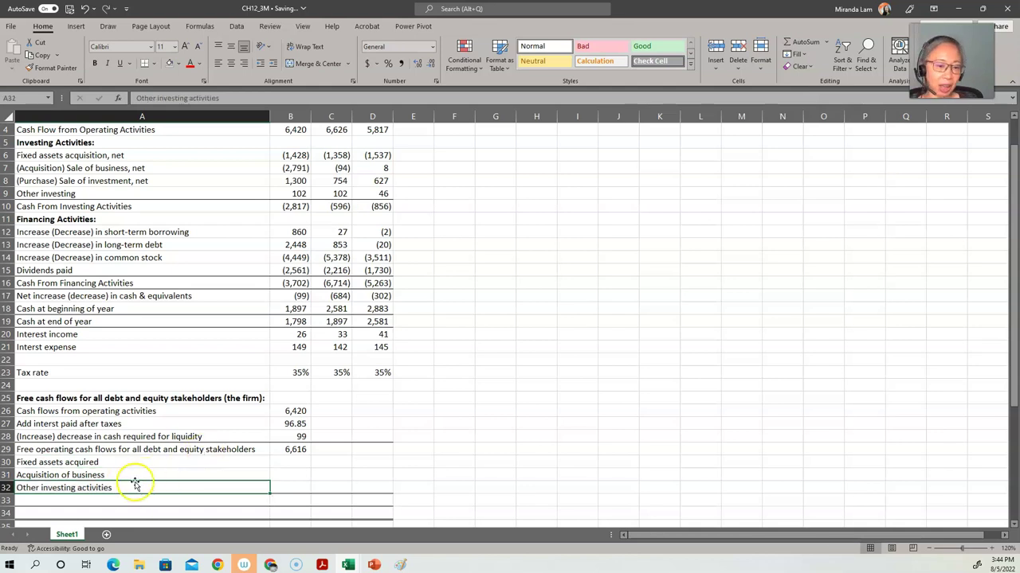
click(290, 463)
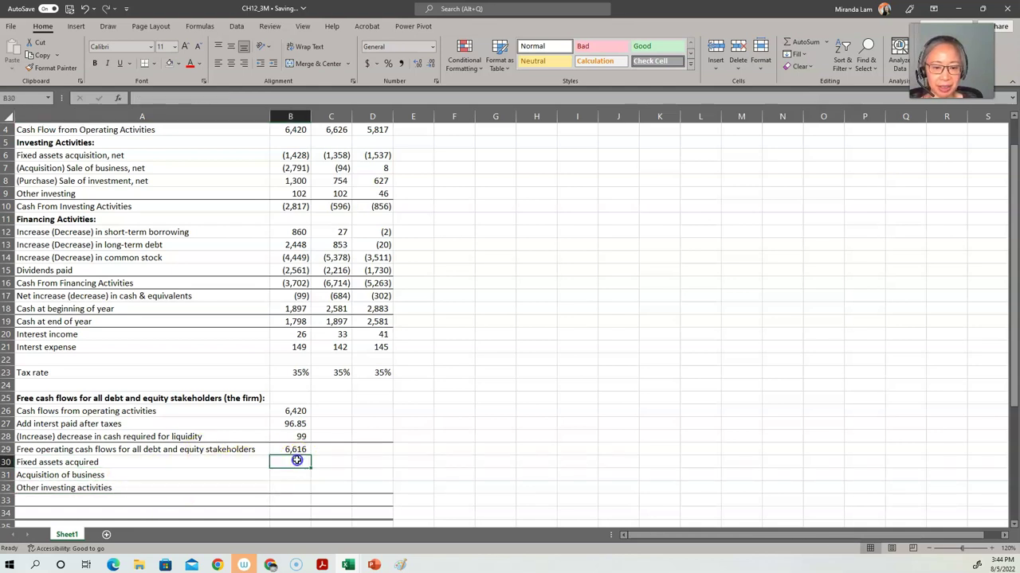
text(=)
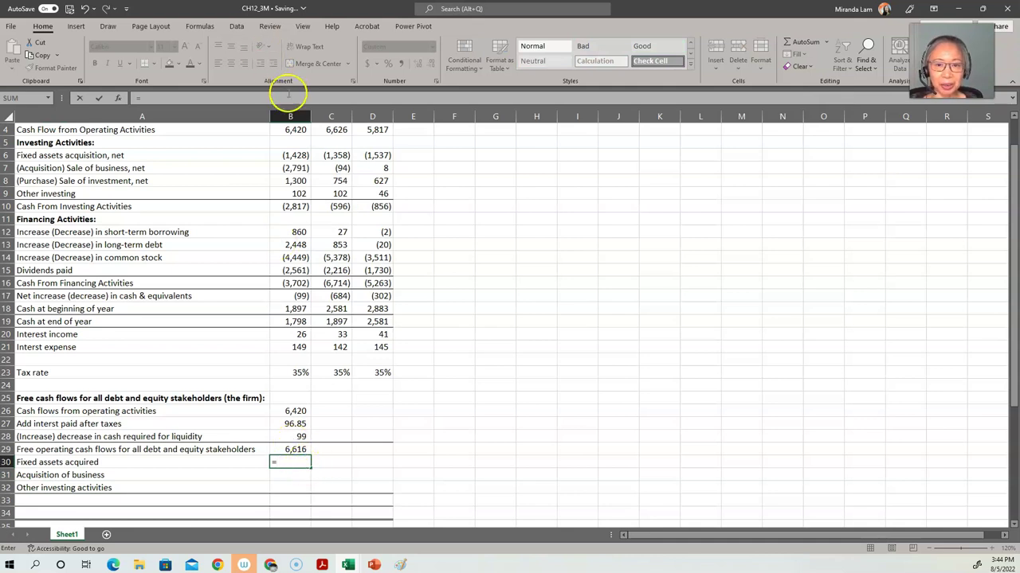
click(299, 155)
key(Return)
key(Up)
key(ctrl+c)
key(Down)
key(Return)
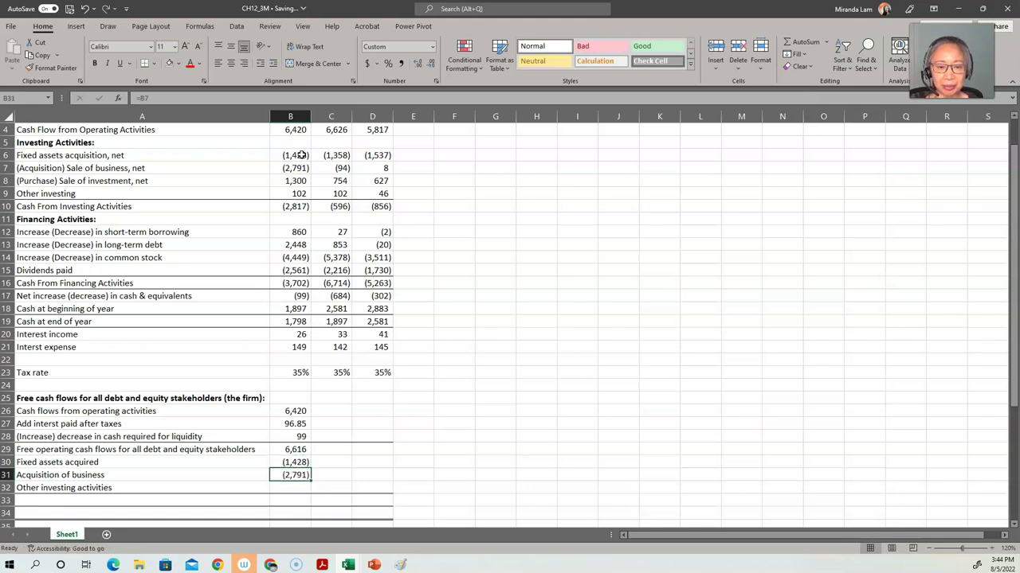
Enter =SUM(B8:B9) in B32 so other investing activities shows 1,402.
key(Down)
text(=)
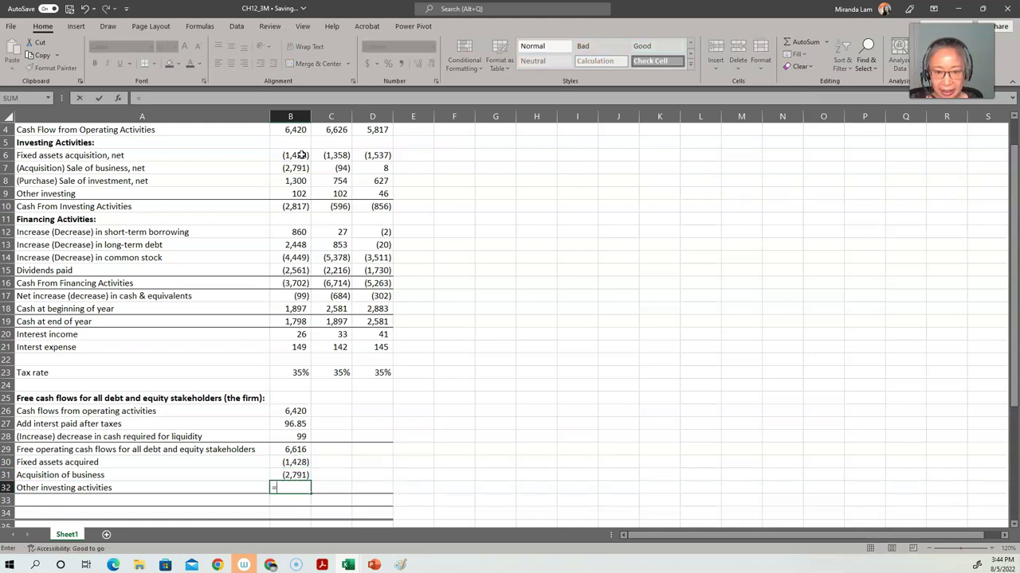
text(sum()
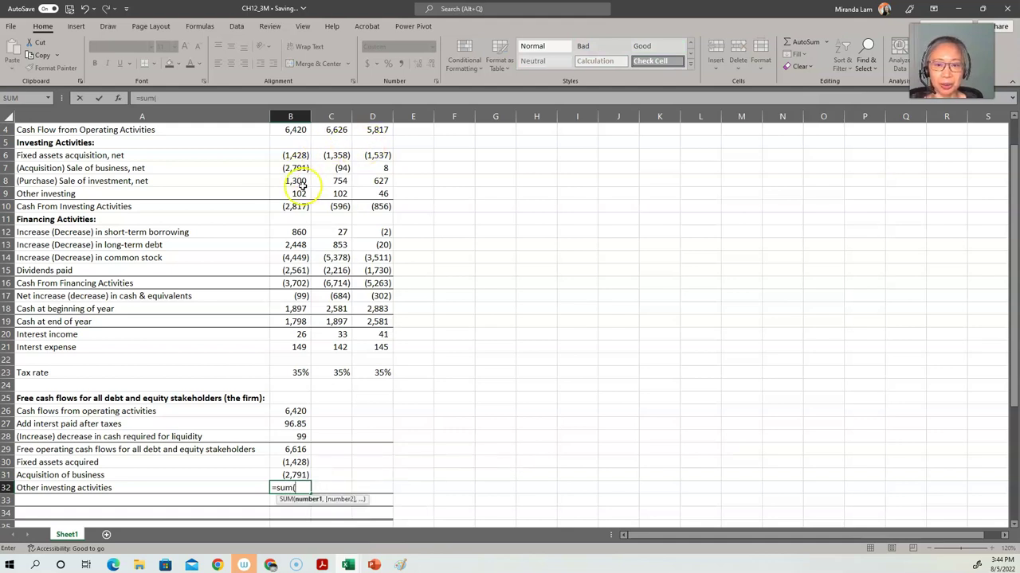
click(298, 181)
drag(299, 181, 297, 191)
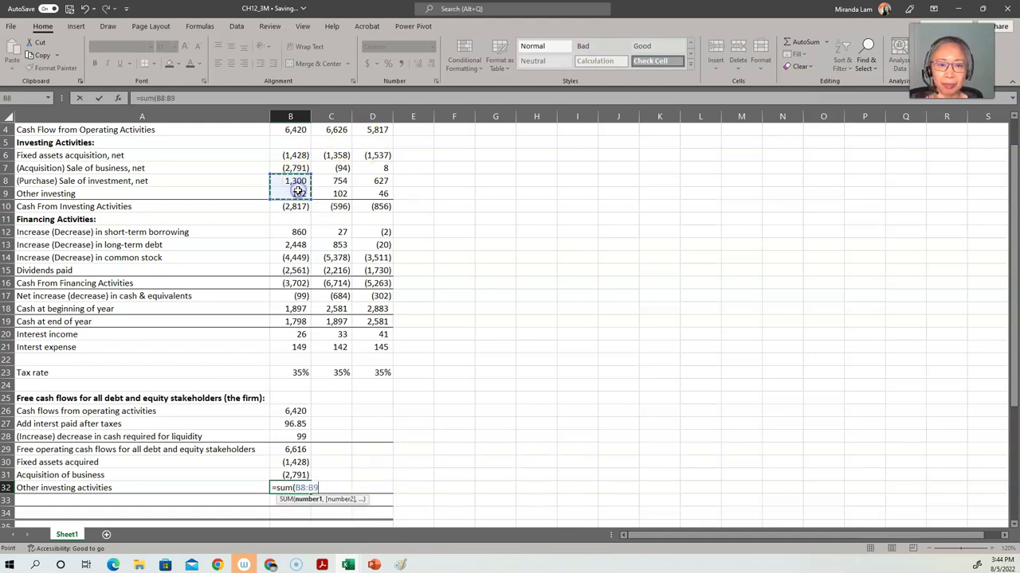
text())
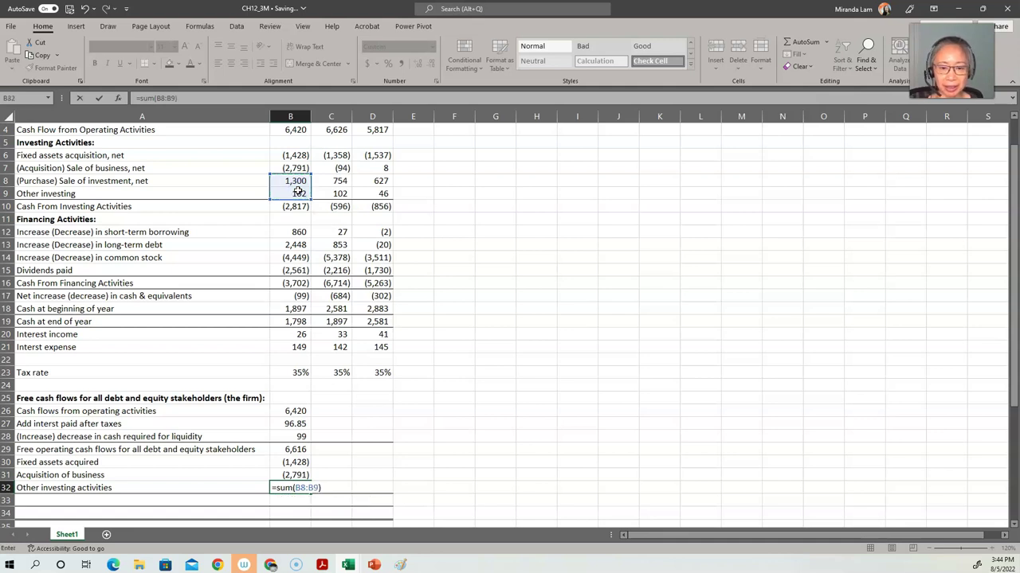
key(Return)
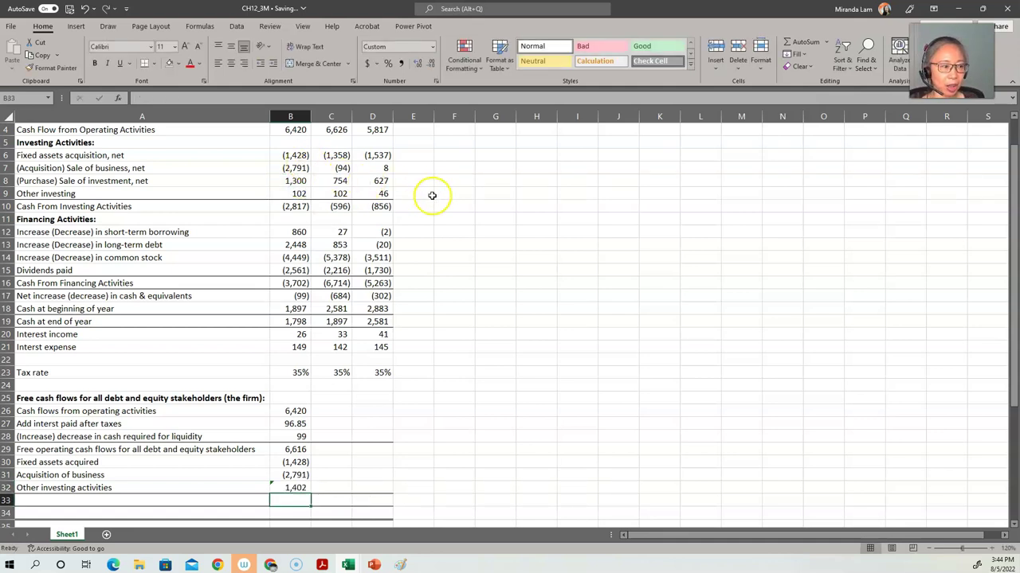
scroll(452, 326, down, 1)
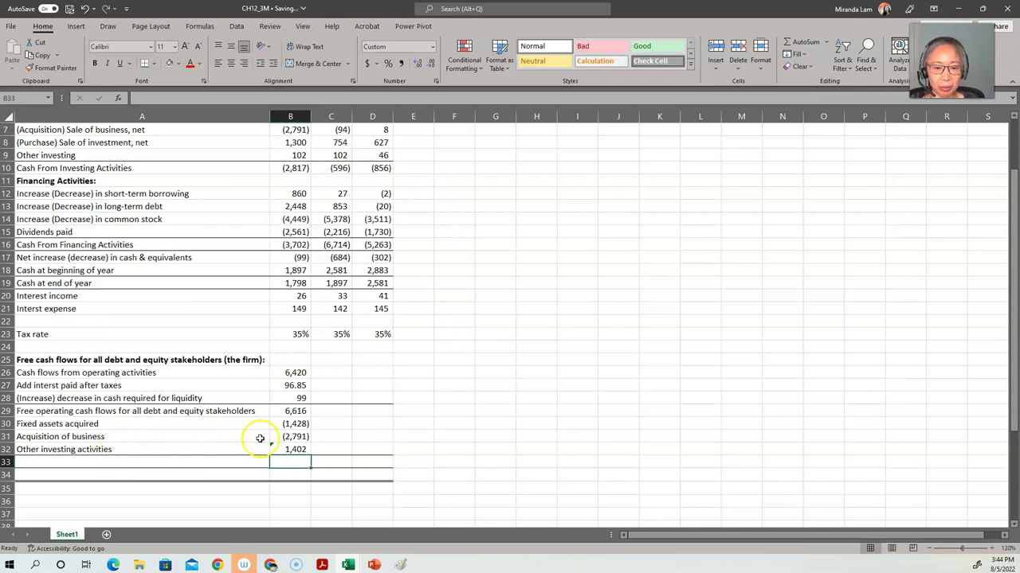
Add a 'Cash flows from investing' row 33 totaling =SUM(B30:B32), giving (2,817).
click(212, 463)
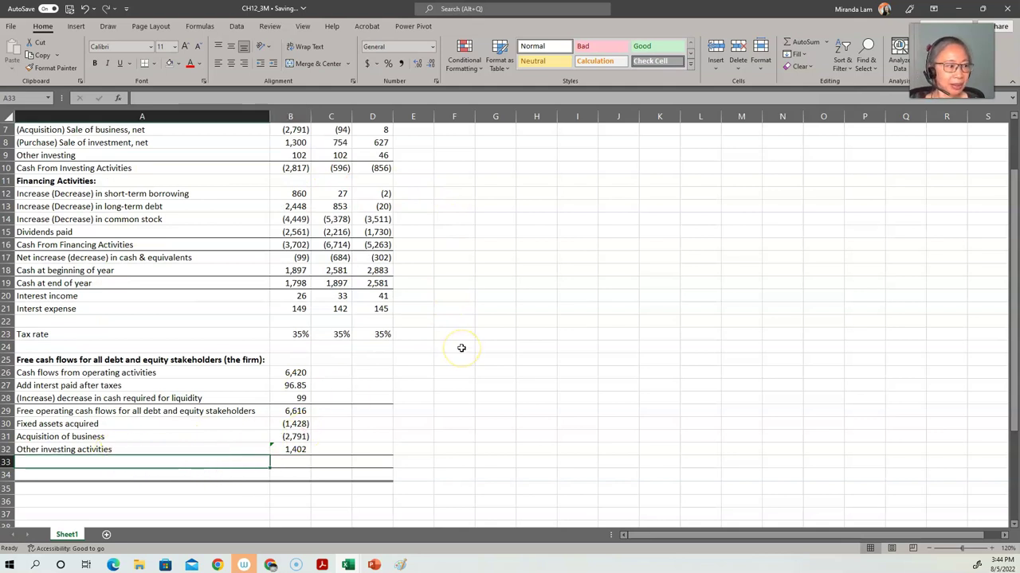
text(Cash flows from inv)
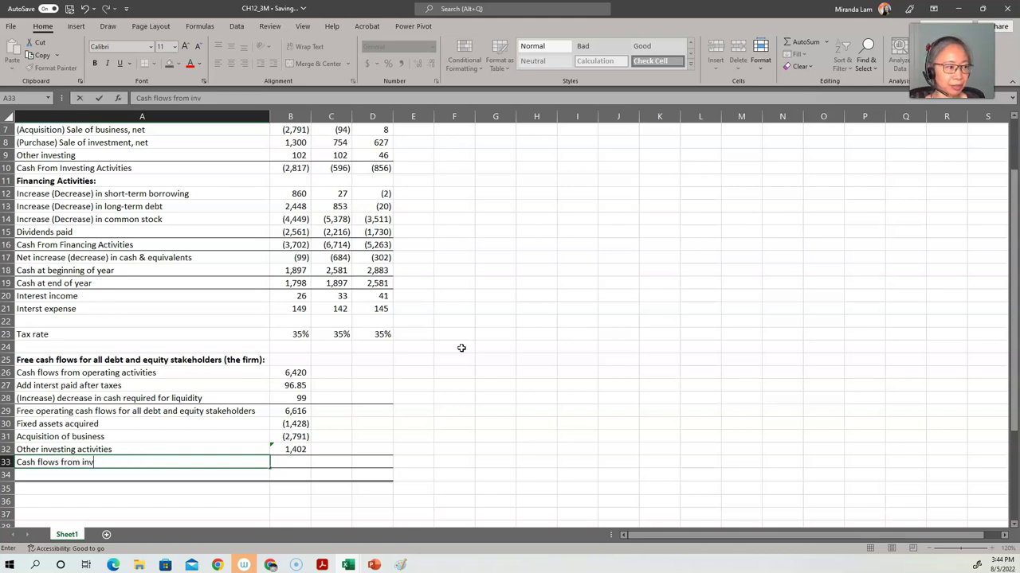
text(esting activities)
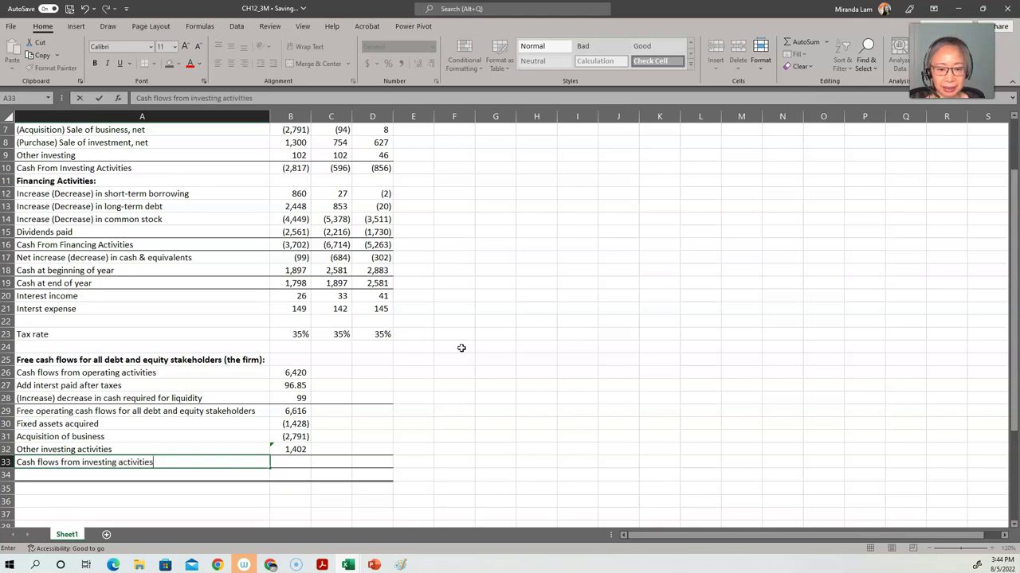
key(Tab)
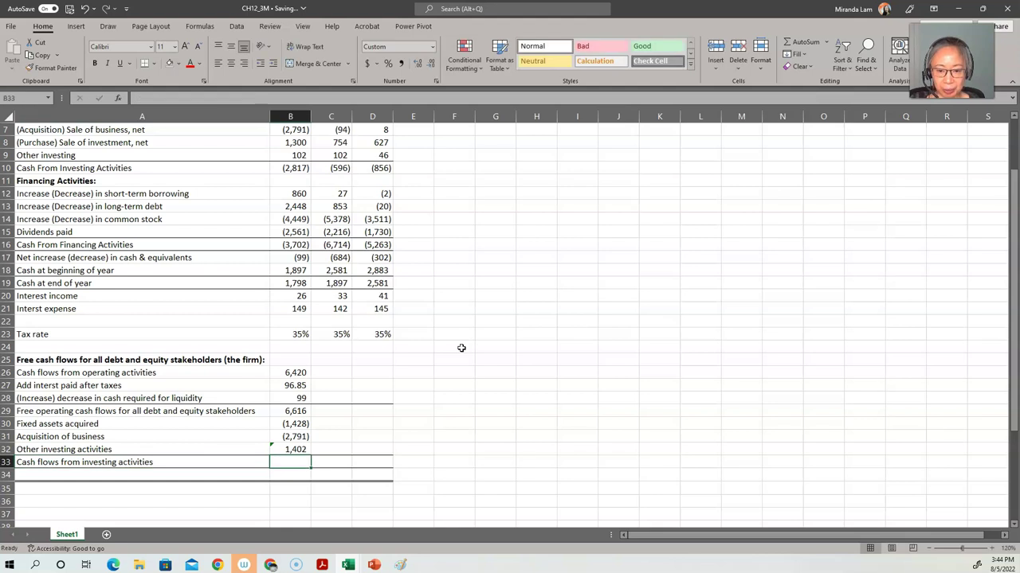
text(=sum()
key(Up)
key(shift+Up)
key(shift+Up)
text())
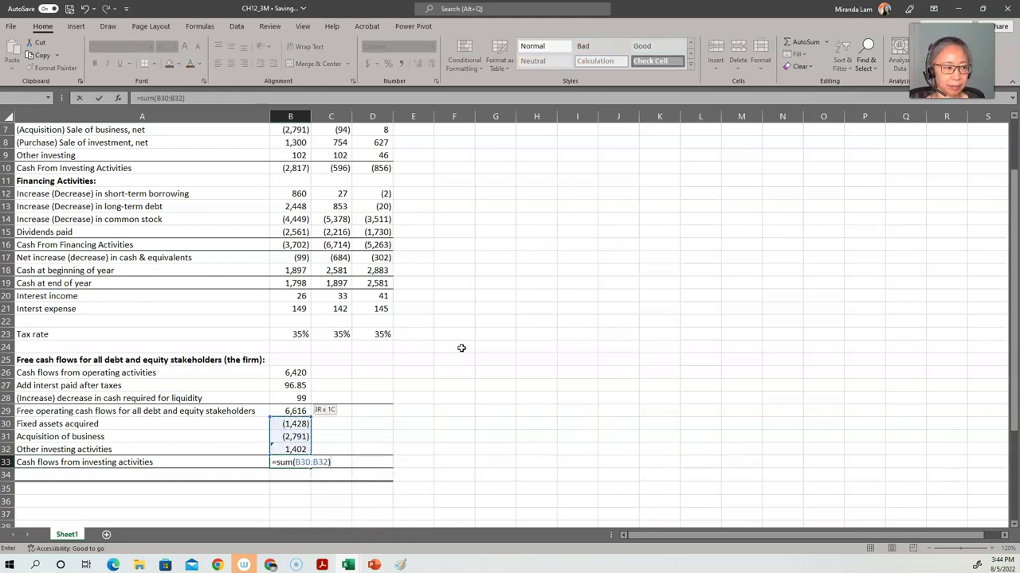
key(Return)
Add the firm free cash flow row 34 as =B29+B33, giving 3,799.
key(Left)
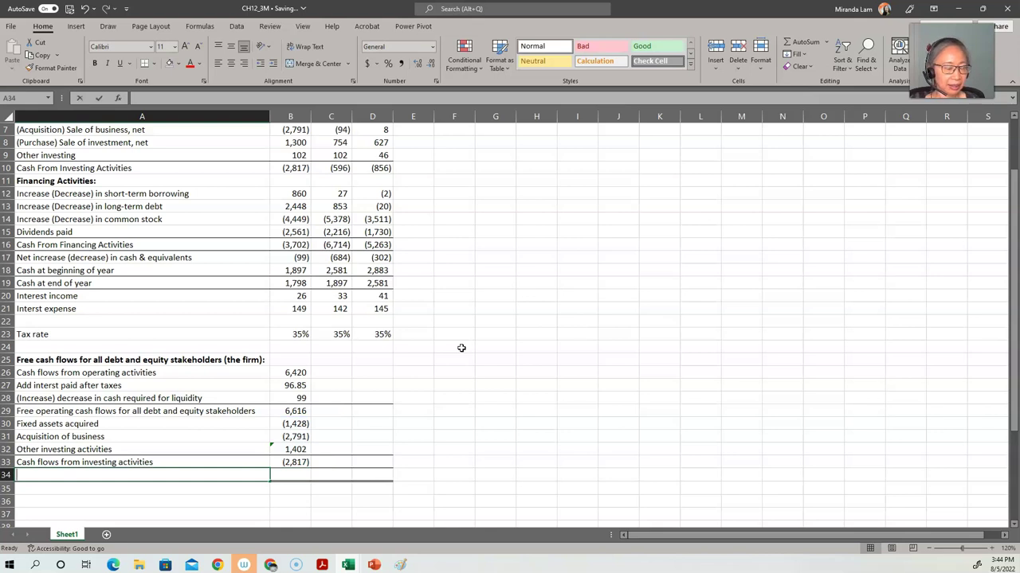
text(Free oc)
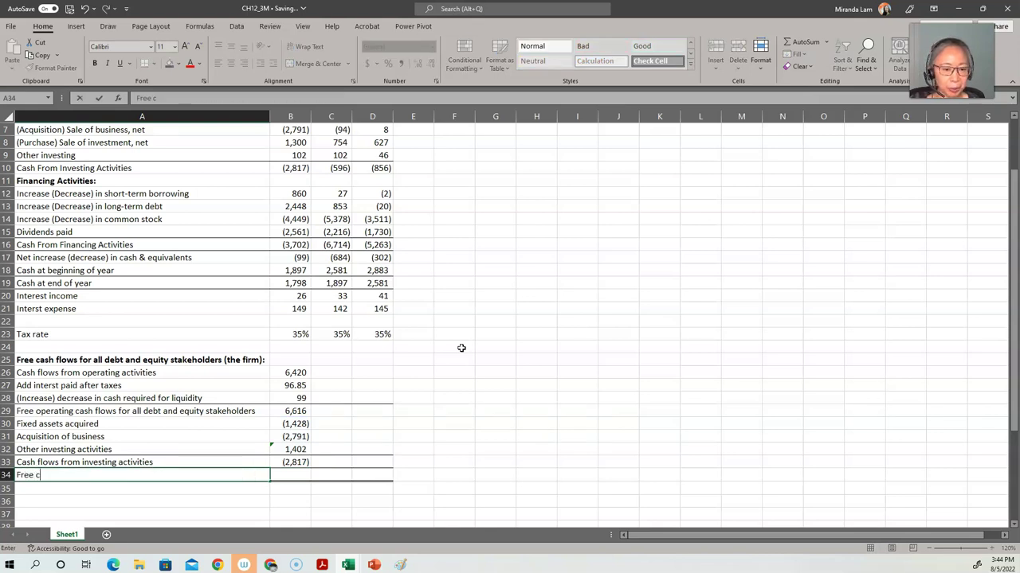
text(ash flows for all debt and equity stakeholder)
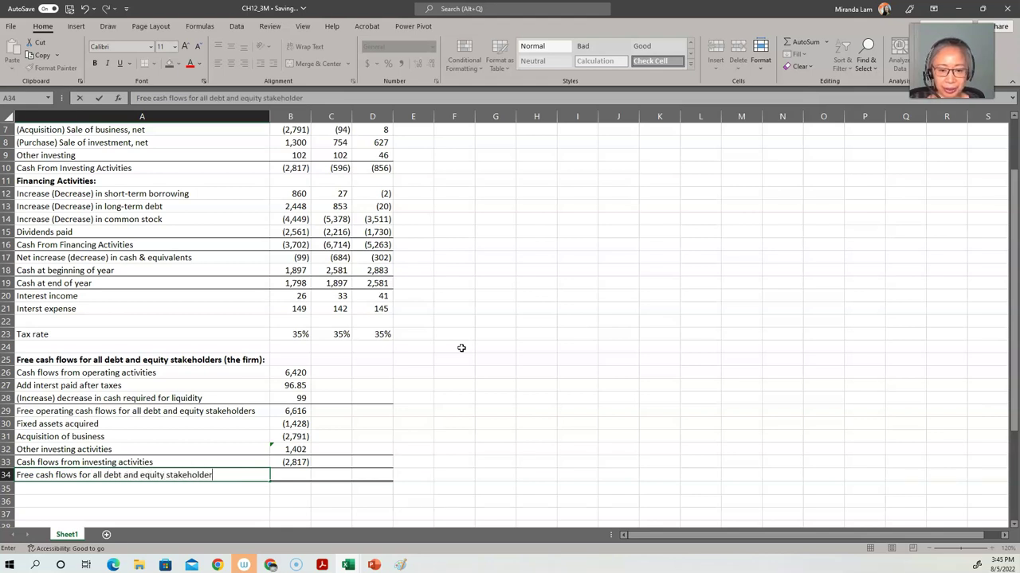
text(s (the )
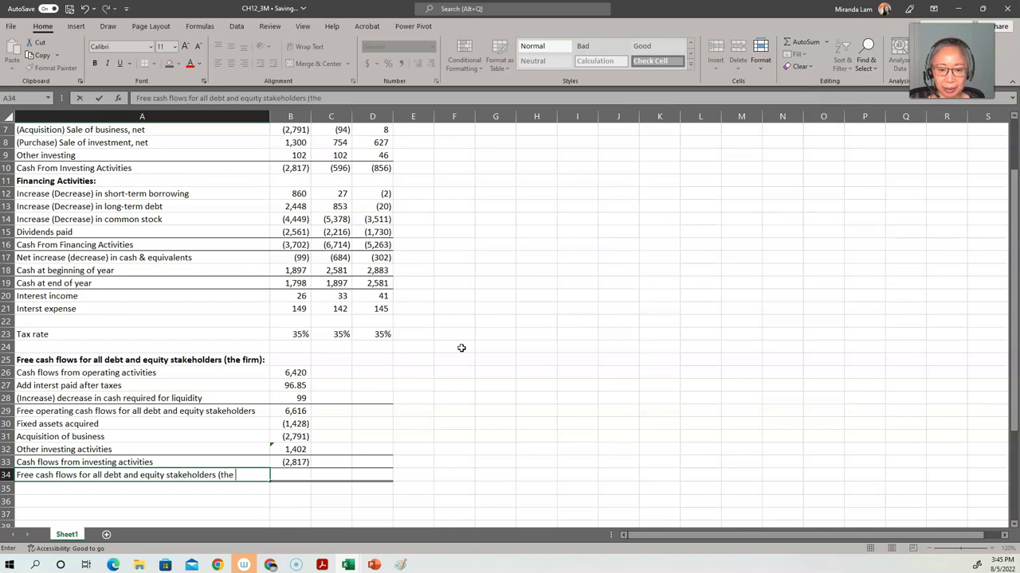
text(firm))
key(Tab)
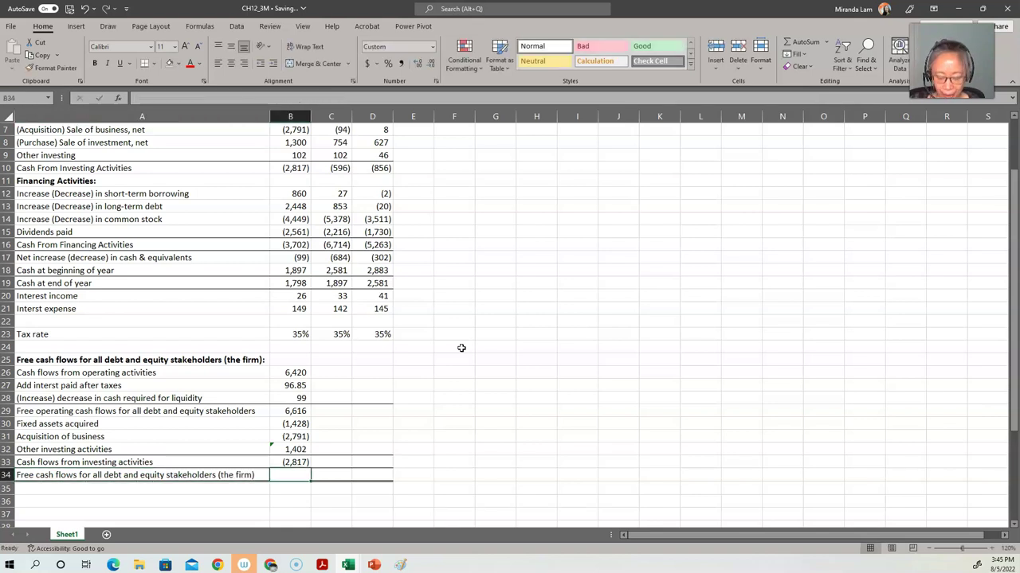
text(=)
key(Up)
key(Up)
key(Up)
key(Up)
key(Up)
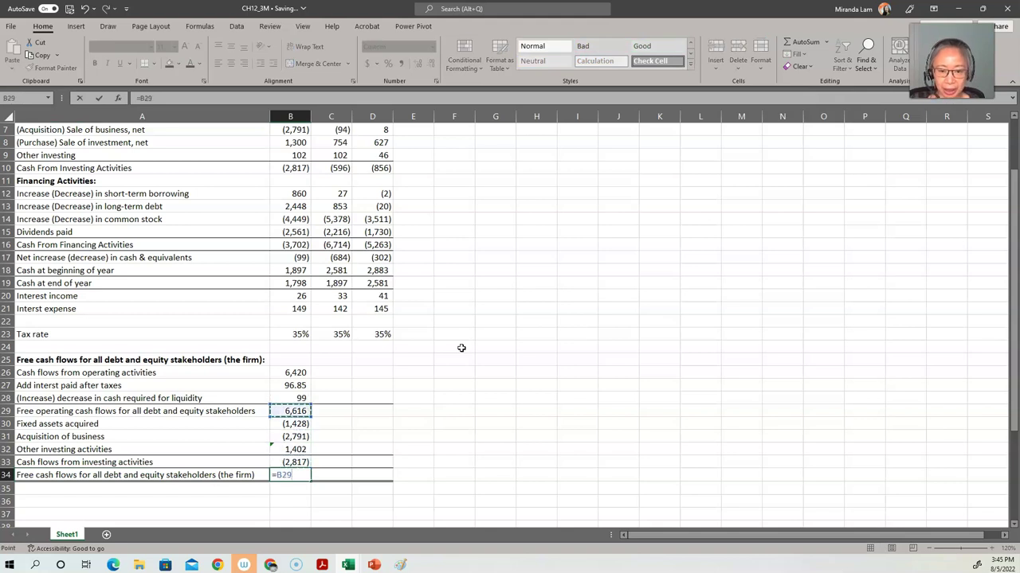
text(+)
key(Up)
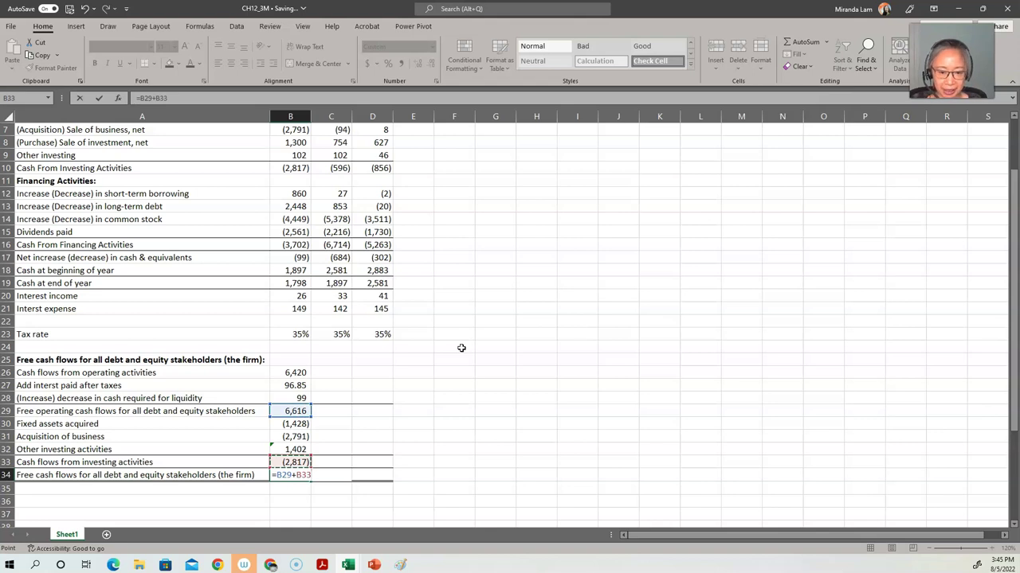
key(Return)
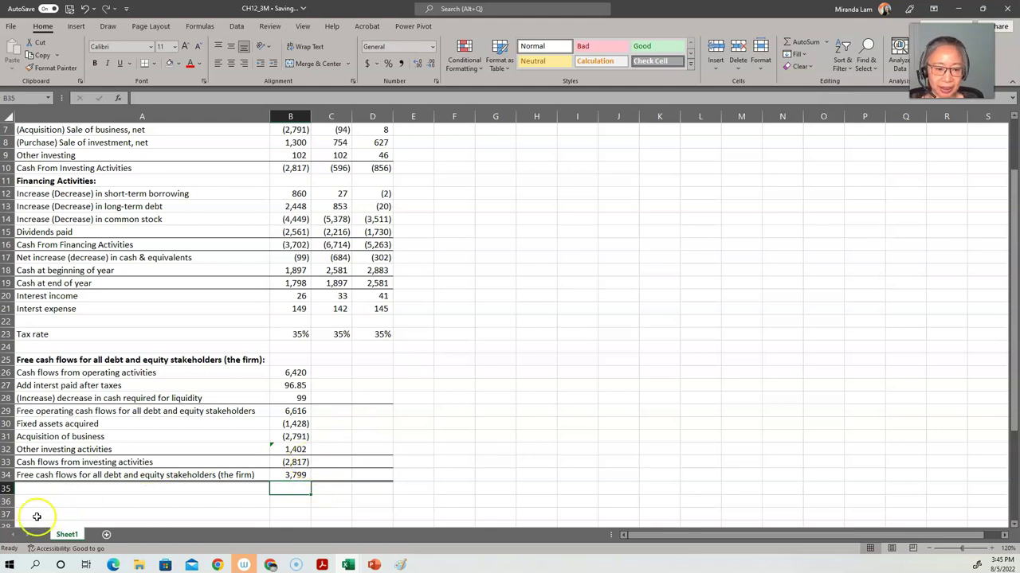
scroll(255, 449, up, 2)
Copy the Year 5, Year 4, Year 3 headers from row 2 into row 25.
drag(292, 142, 374, 142)
key(ctrl+c)
click(295, 437)
key(ctrl+v)
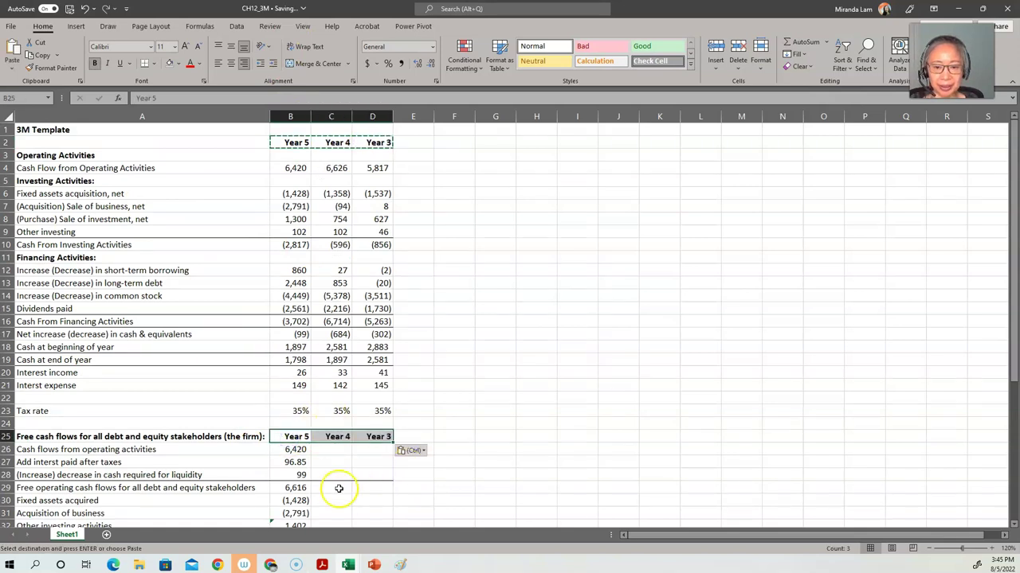
Copy the Year 5 formulas in B26:B34 across to Years 4 and 3, then advance the PowerPoint slide.
click(291, 448)
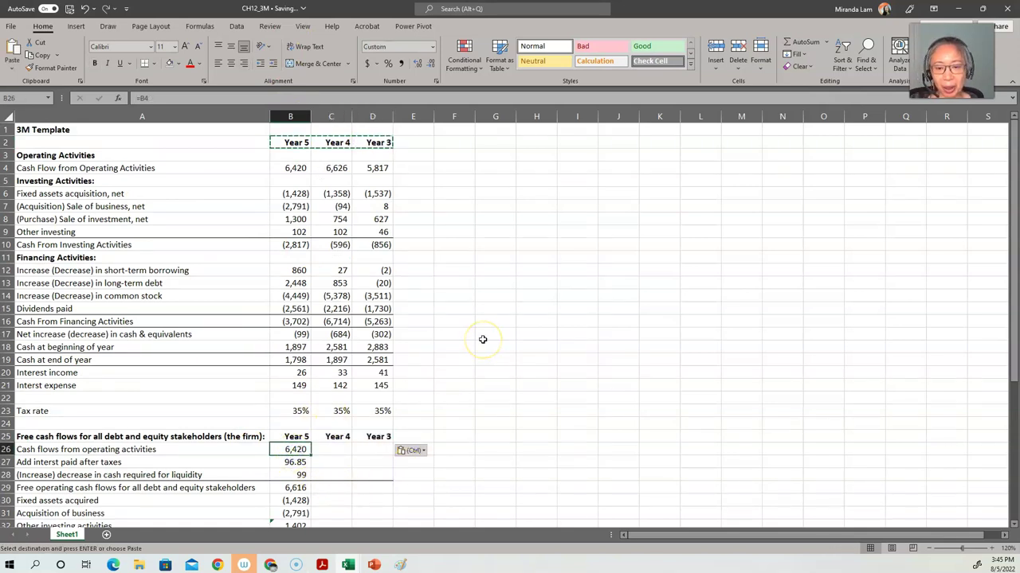
scroll(483, 340, down, 1)
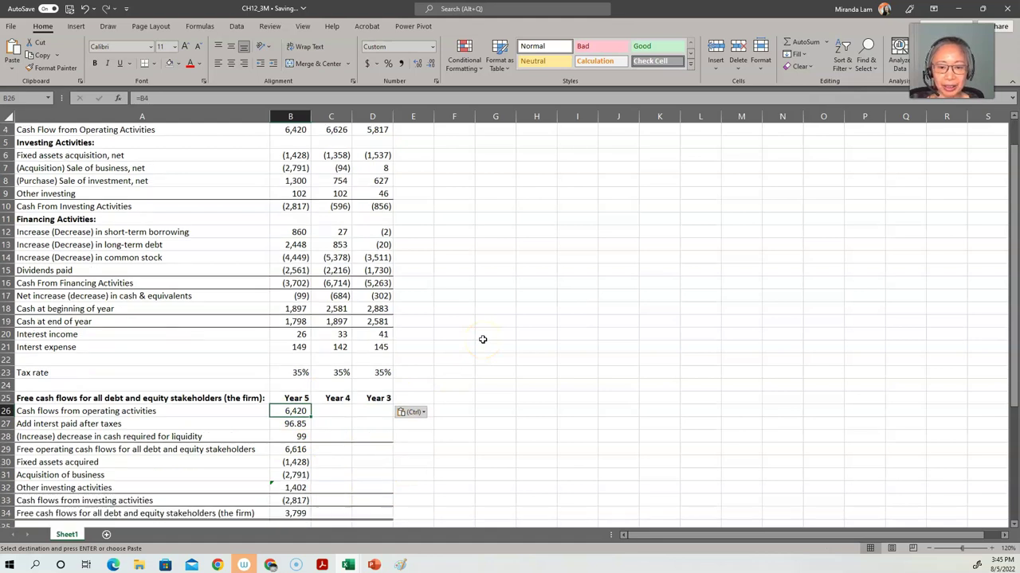
key(ctrl+shift+Down)
key(ctrl+c)
key(Right)
key(shift+Right)
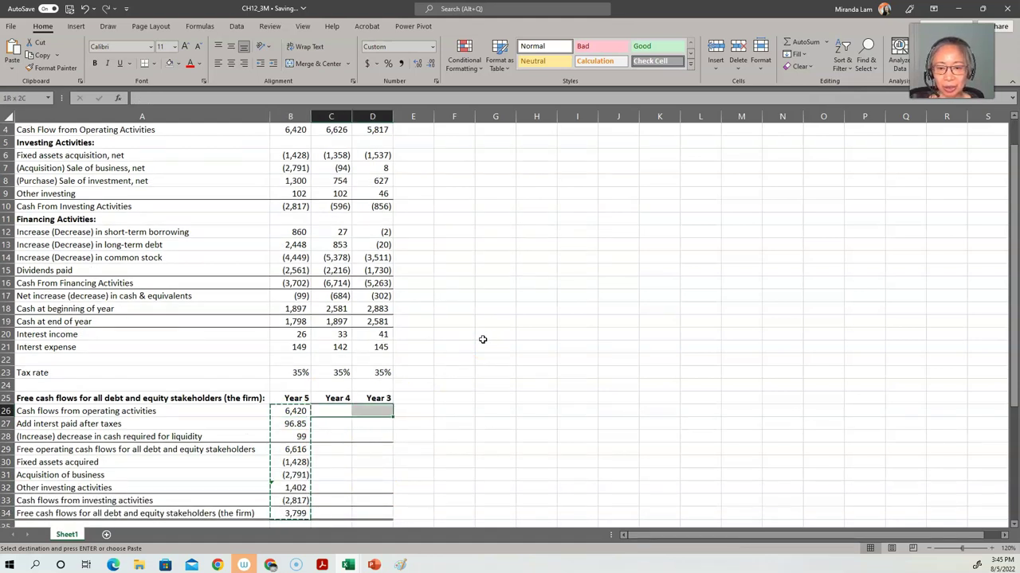
key(Return)
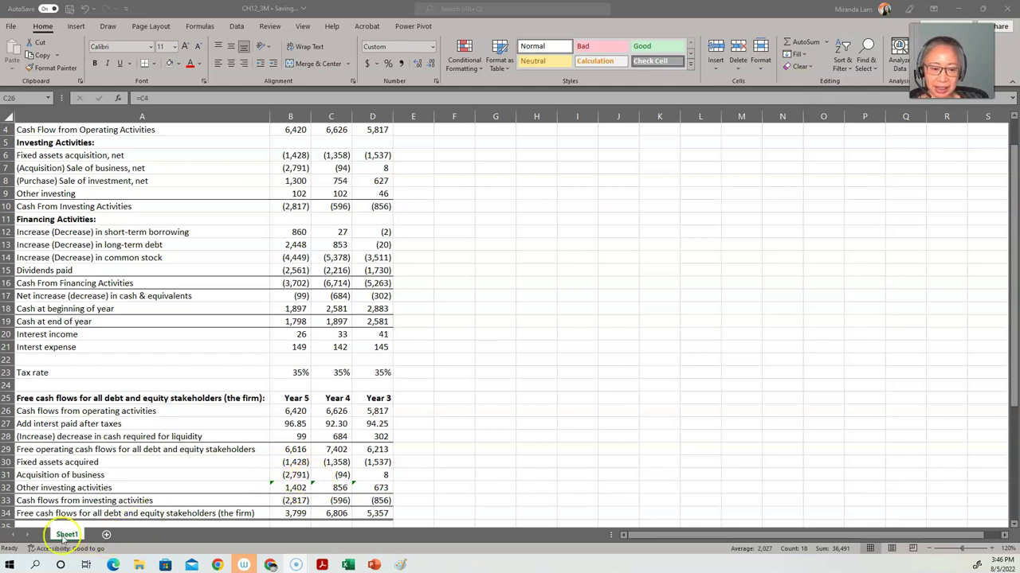
scroll(57, 518, down, 6)
key(alt+Tab)
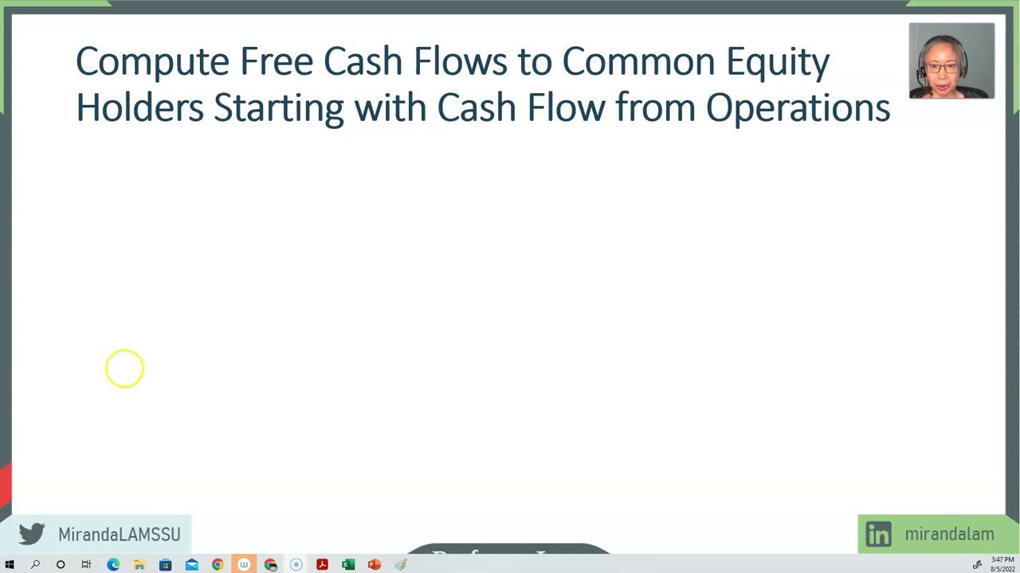
click(368, 455)
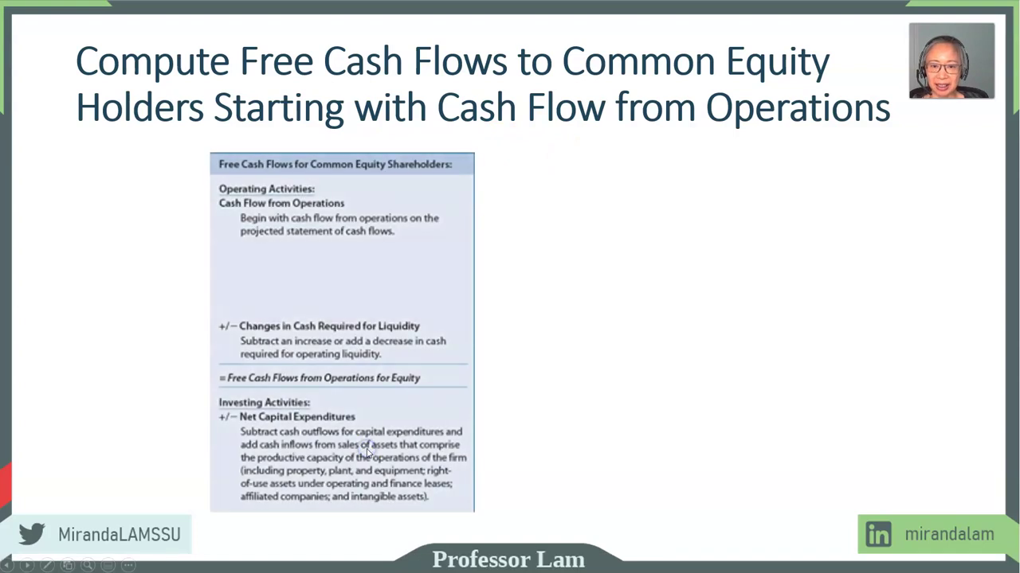
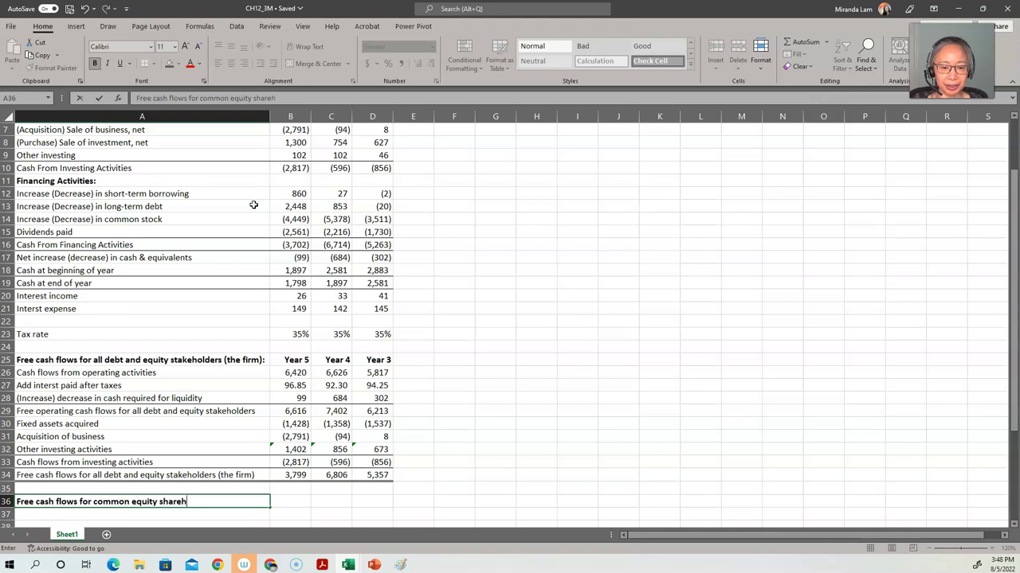
Complete the common equity shareholders heading, then add labels 'Cash flows from operating activities' and '(Increase) decrease in cash required for liquidity'.
text(rs:)
key(Return)
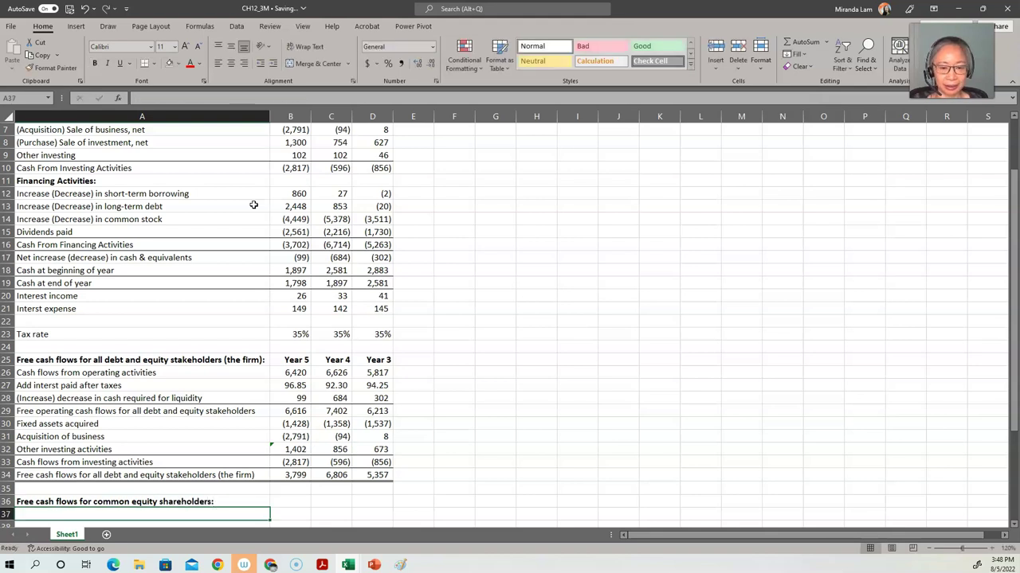
text(Cash )
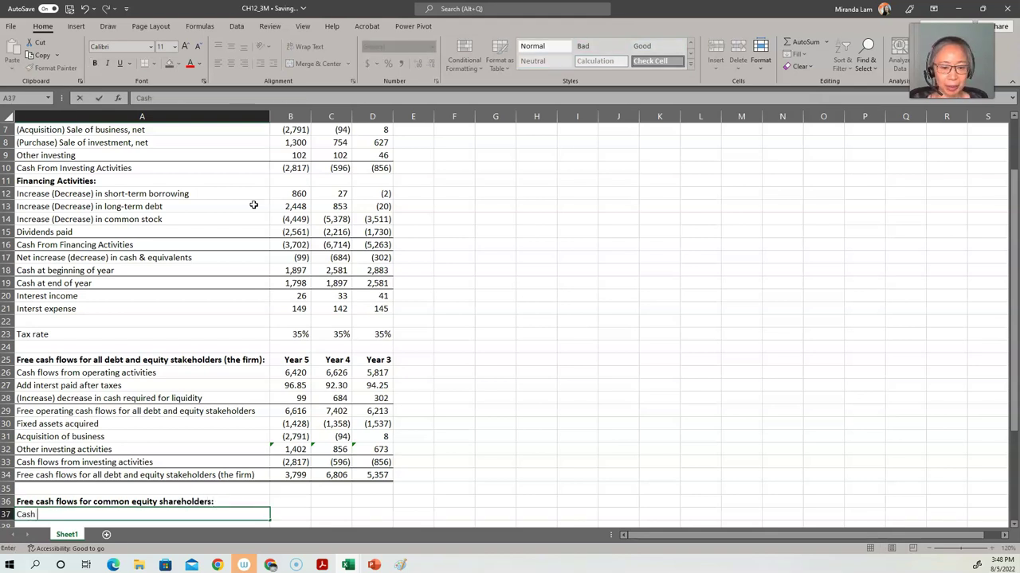
text(flows from operating activities)
key(Return)
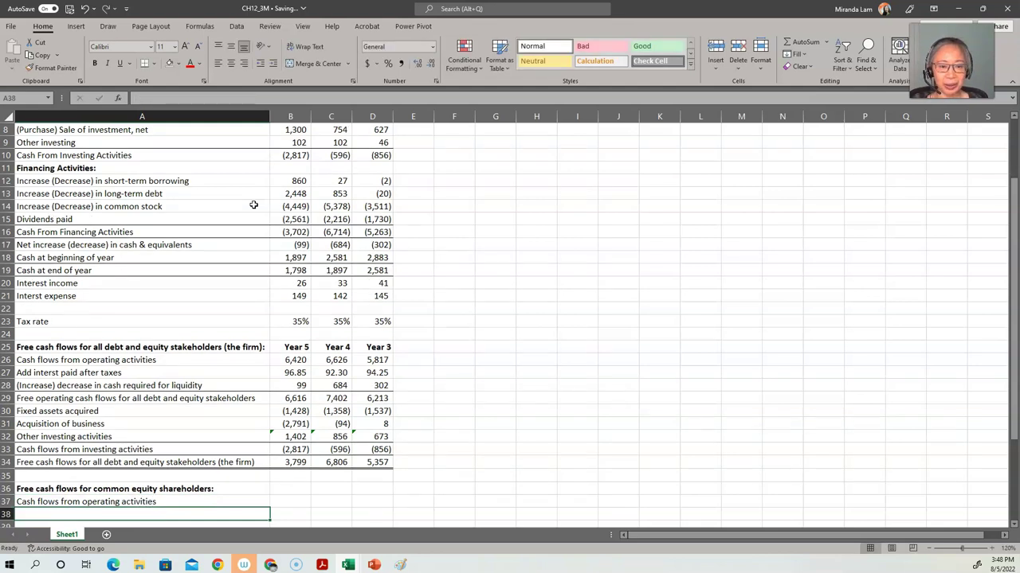
text(Incr)
key(BackSpace)
key(BackSpace)
key(BackSpace)
key(BackSpace)
text((Increase) decrease in cash required for )
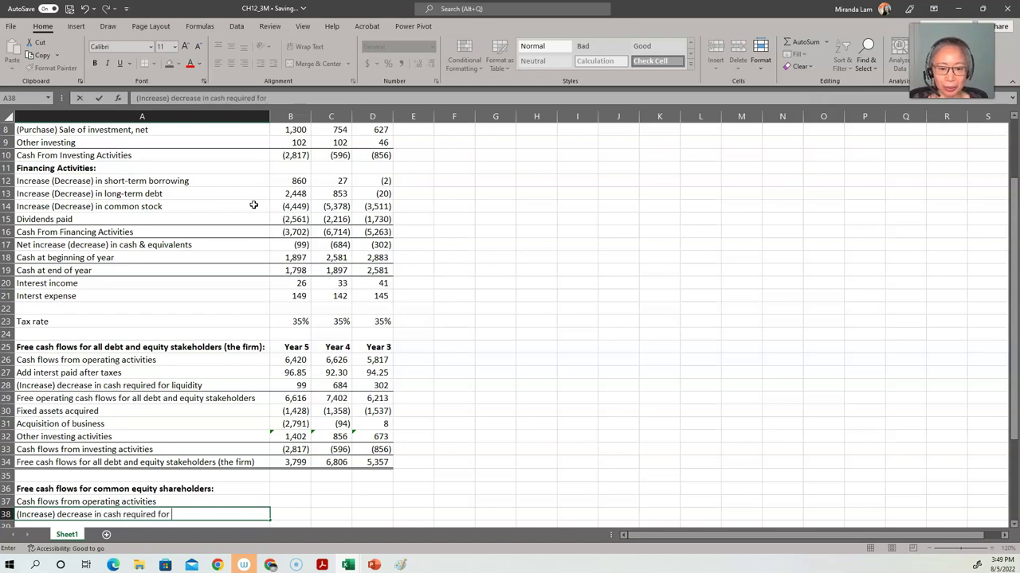
text(liquidity)
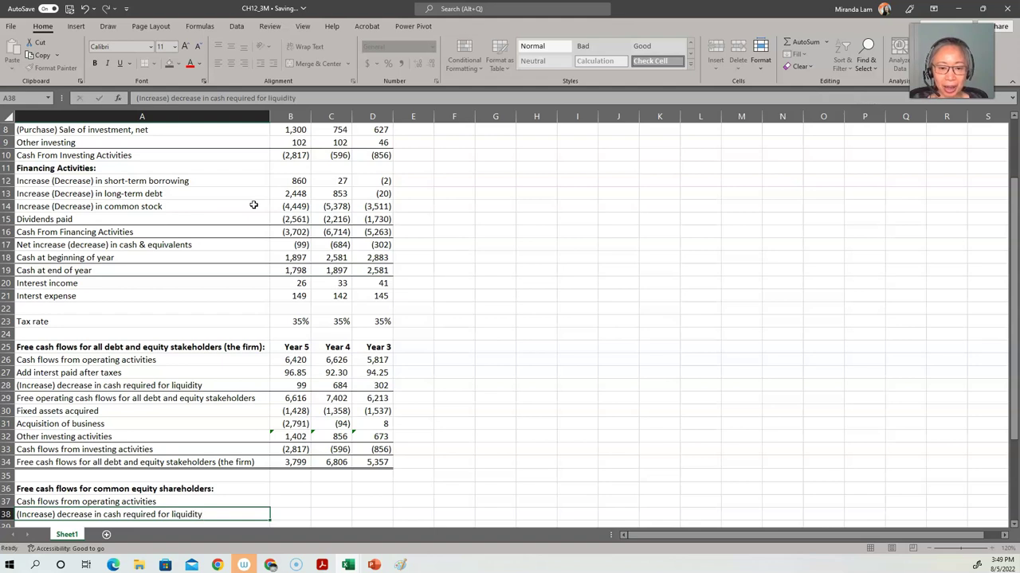
key(Return)
Begin a formula in B37 for the Year 5 operating cash flow.
key(Up)
key(Up)
key(Right)
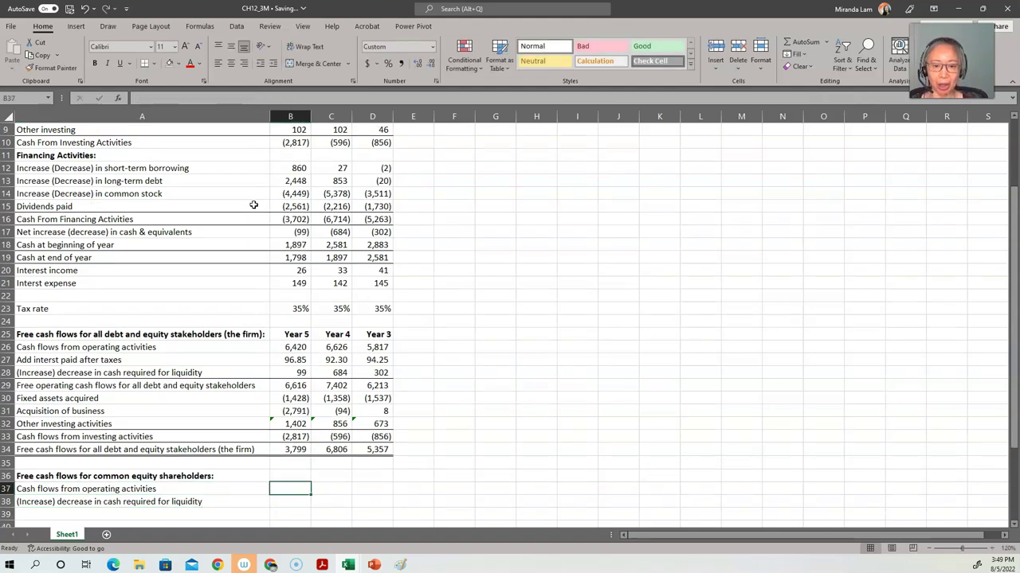
text(=)
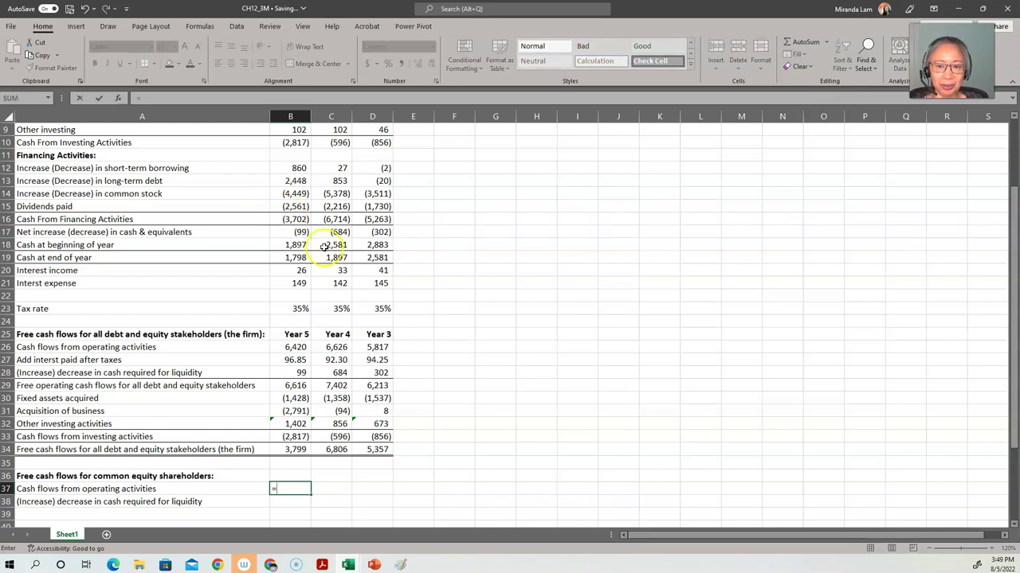
Link B37 to B4 (6,420) and set B38 to the negated B17 (99).
scroll(335, 246, up, 3)
click(290, 168)
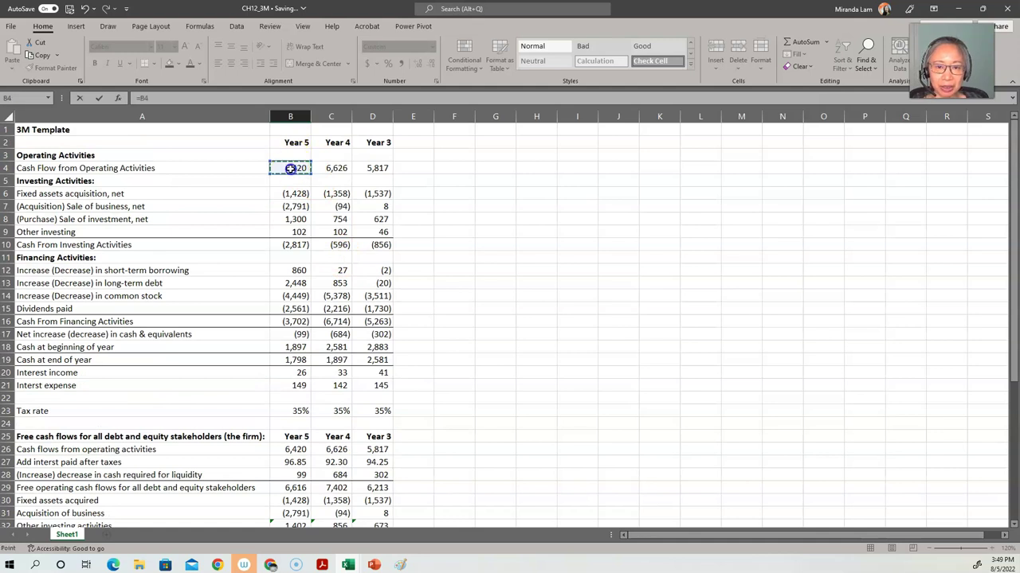
key(Return)
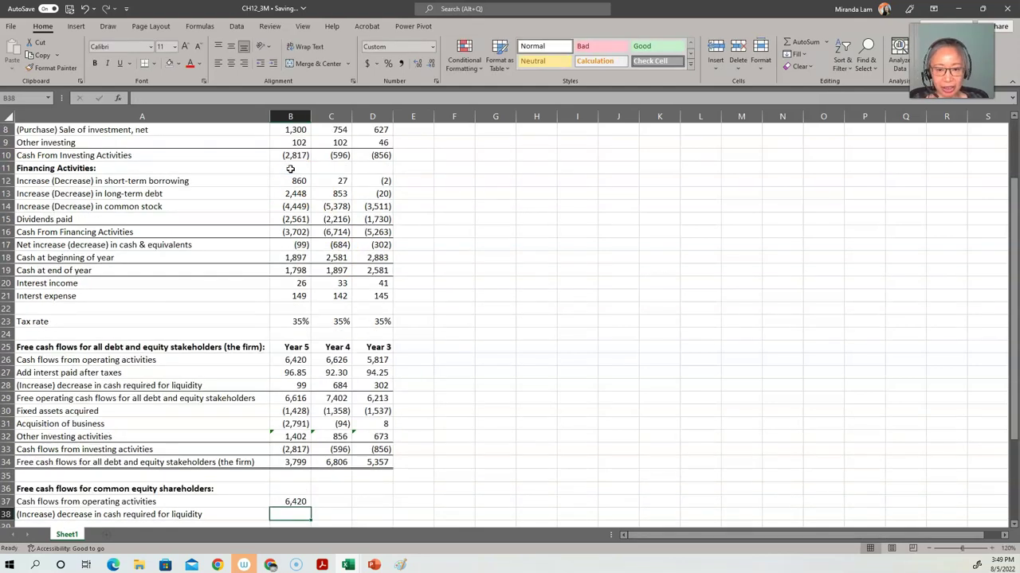
text(=)
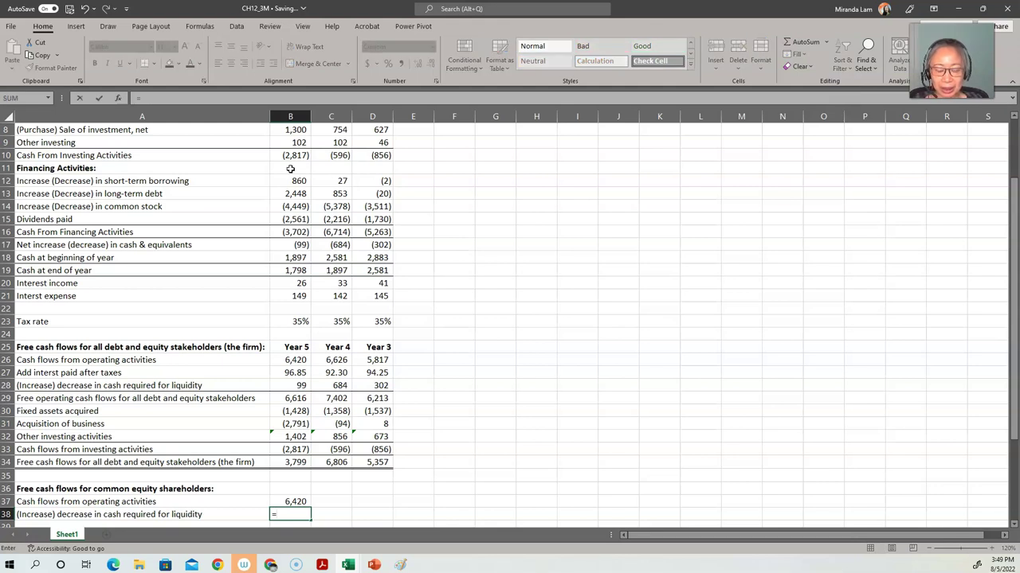
text(-)
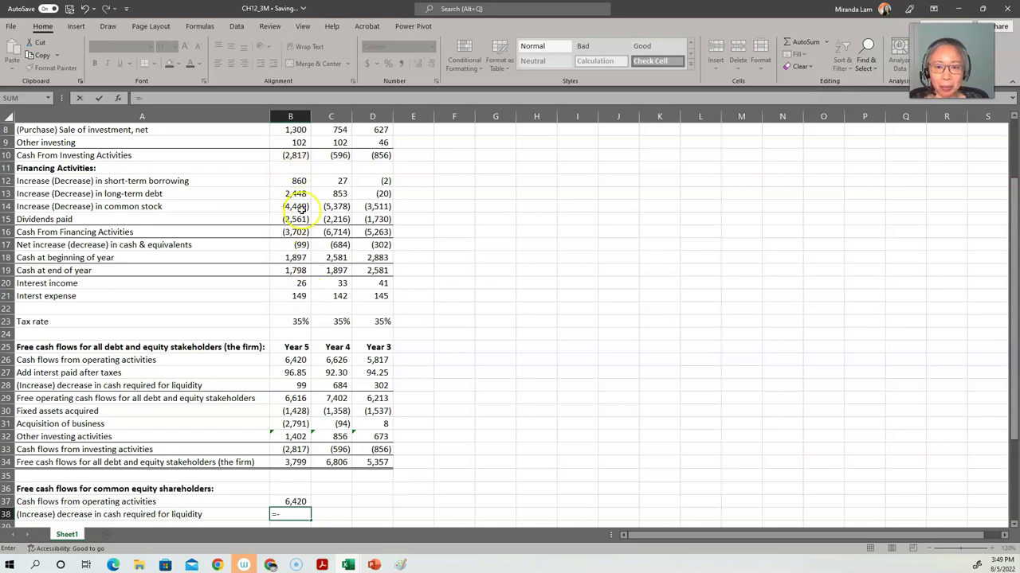
click(297, 246)
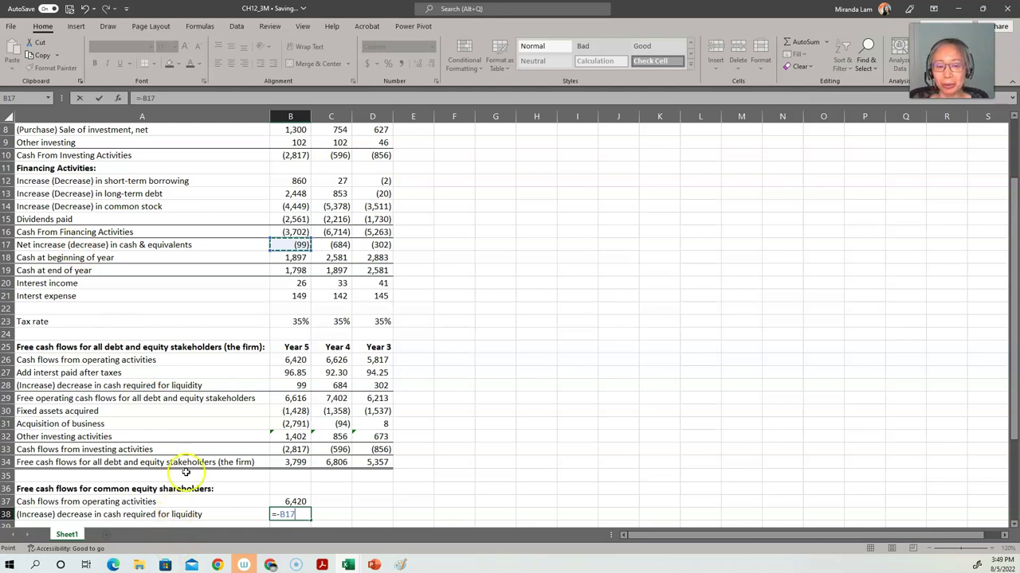
key(Return)
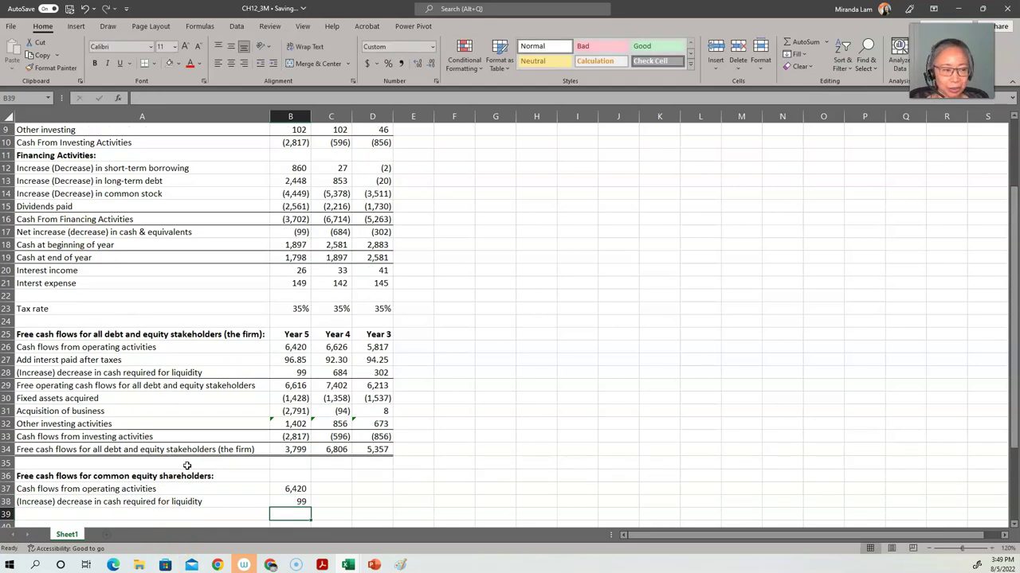
scroll(294, 501, down, 1)
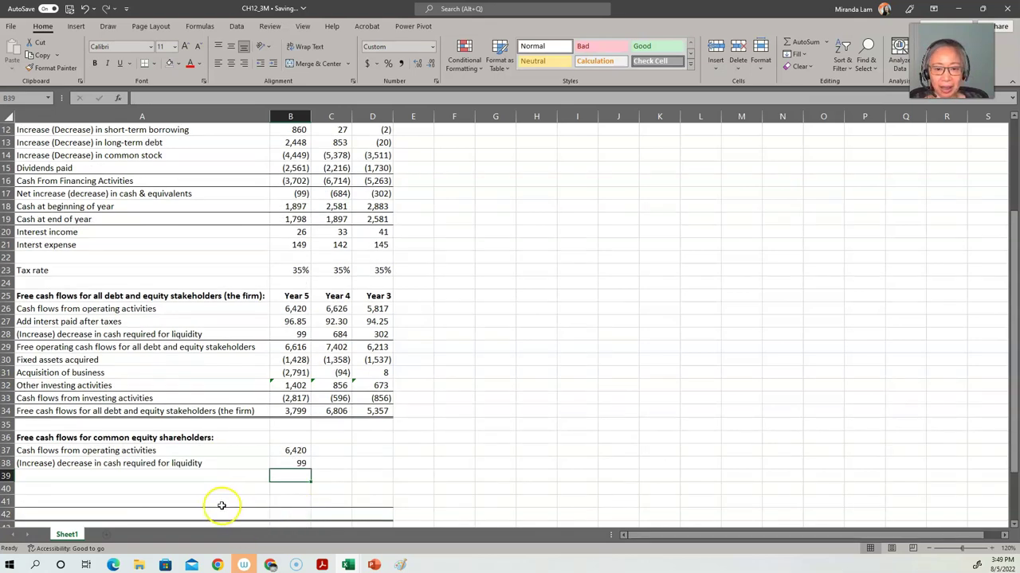
click(159, 476)
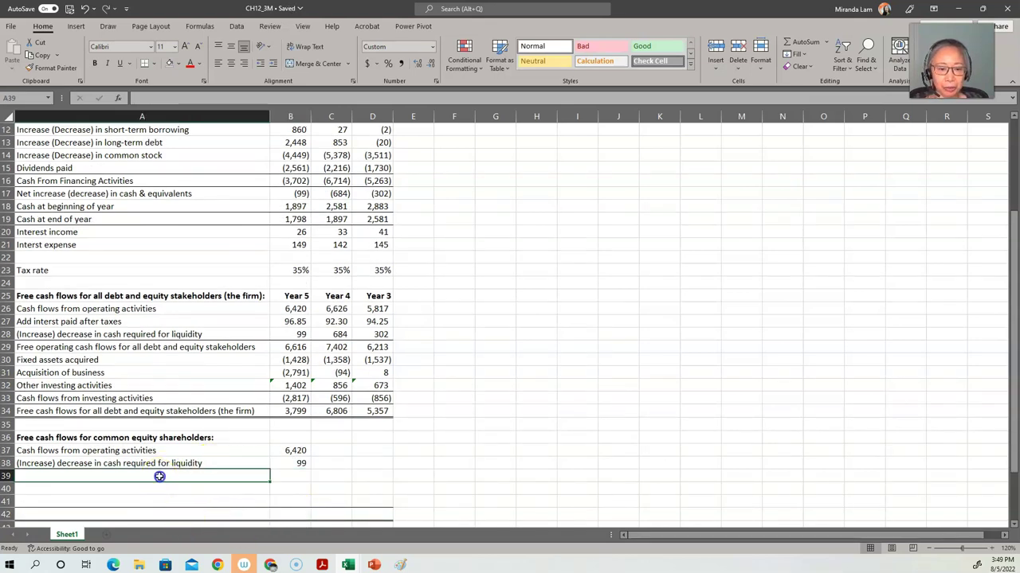
Add 'Cash flows from investing activities' linked to B33 (2,817), then the short-term borrowing label in A40.
text(Cash flows f)
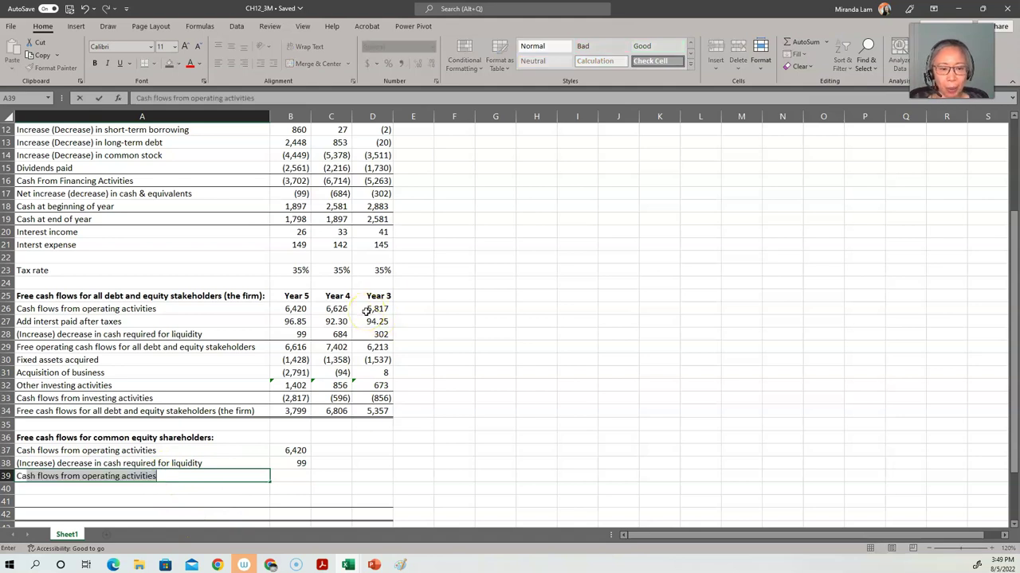
text(rom )
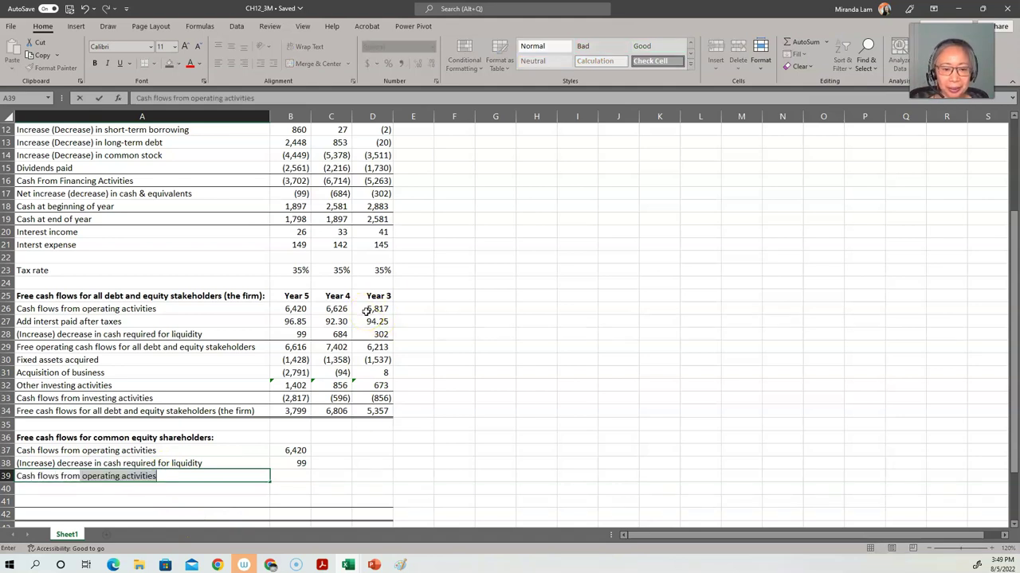
text(investing activities)
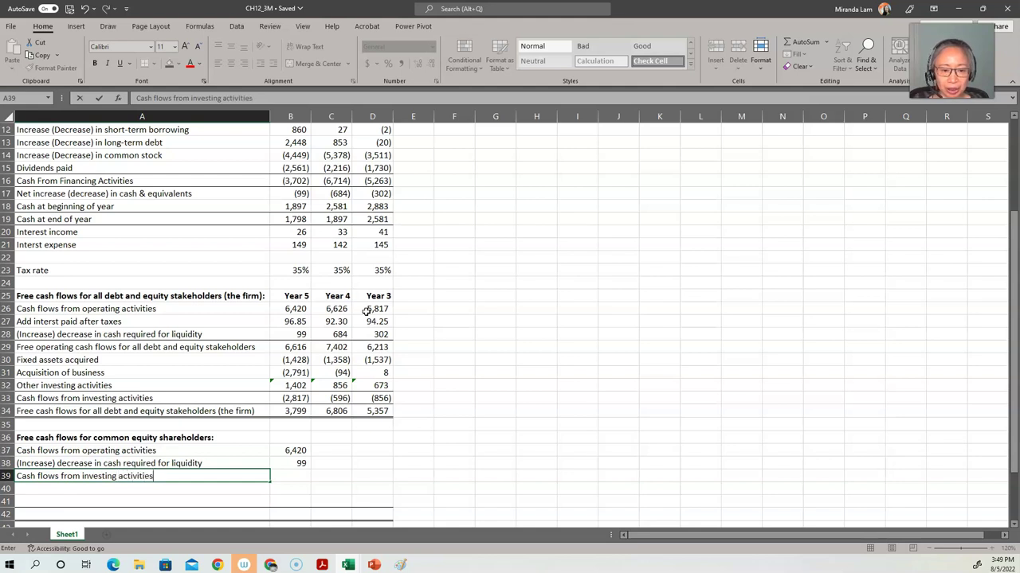
key(ctrl+Return)
key(Tab)
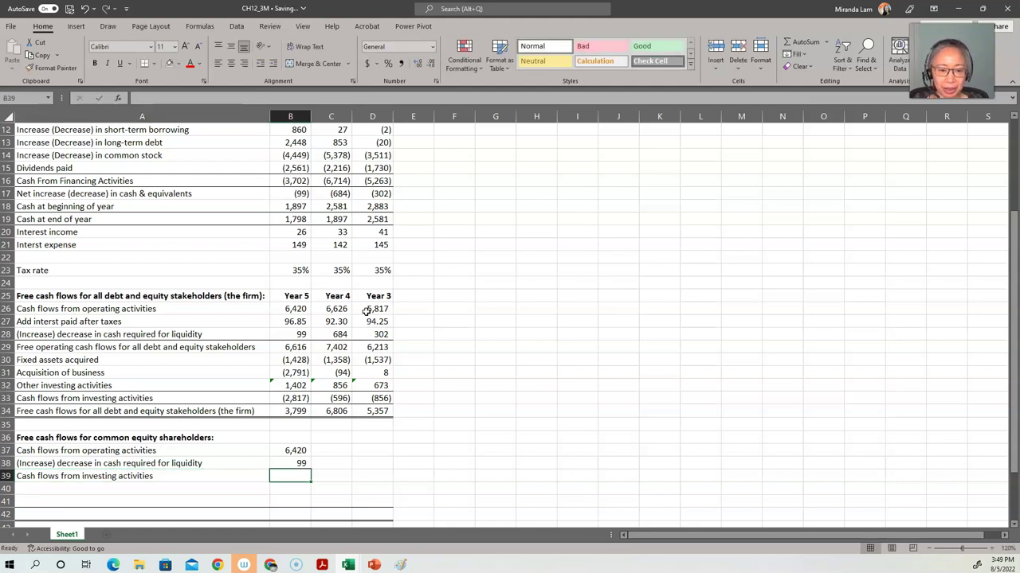
text(=)
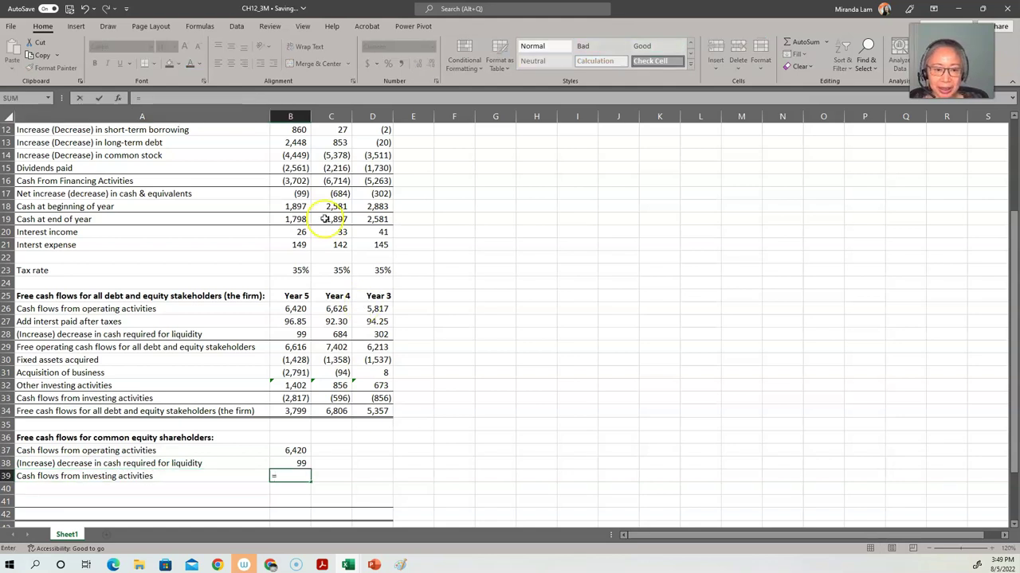
click(283, 399)
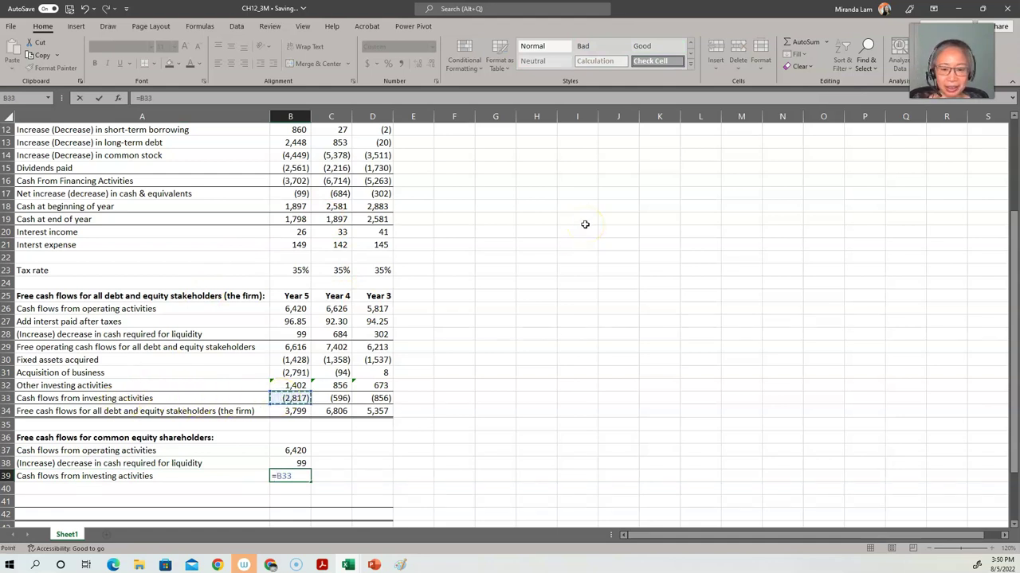
key(Return)
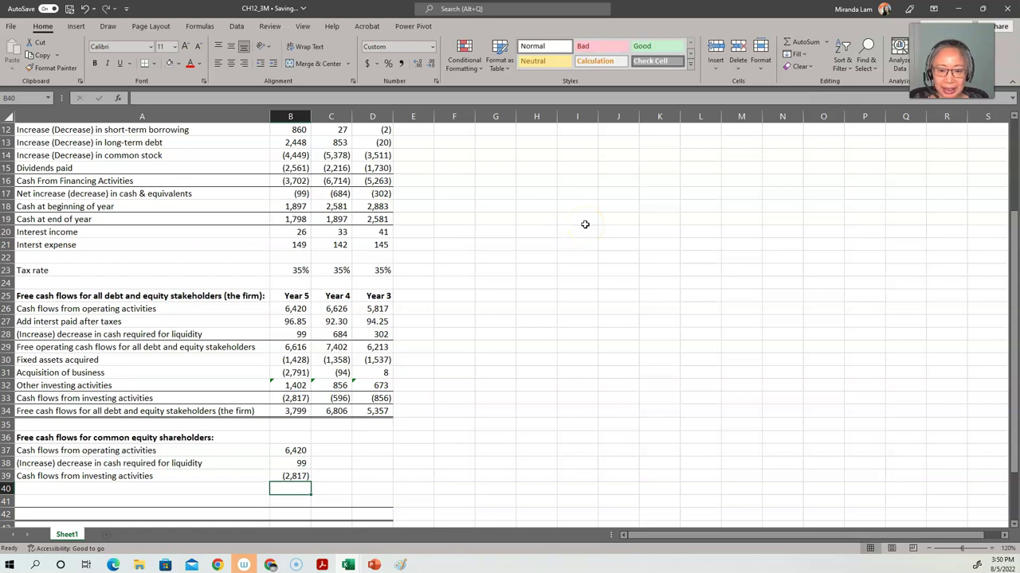
key(Left)
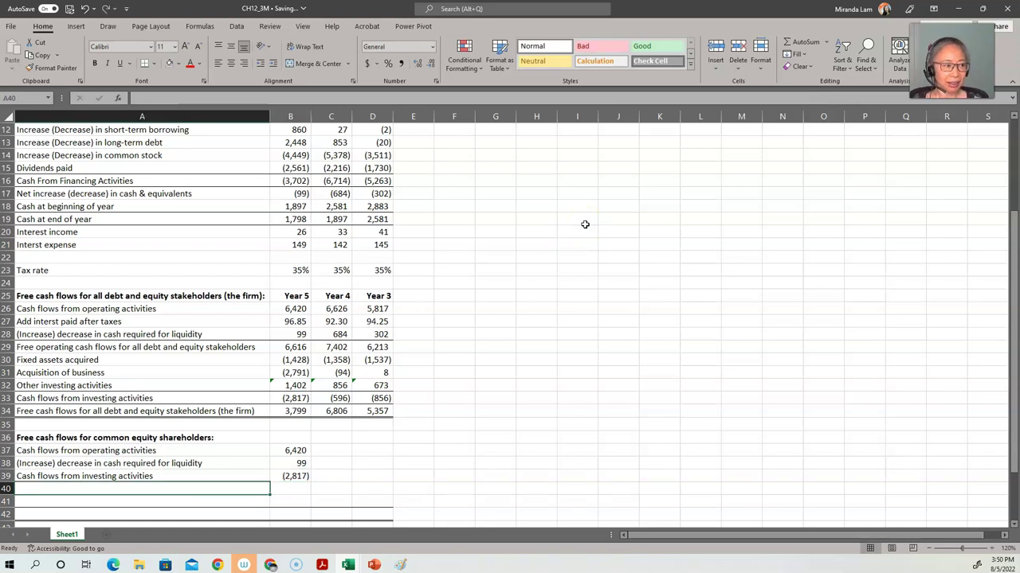
text(Increase)
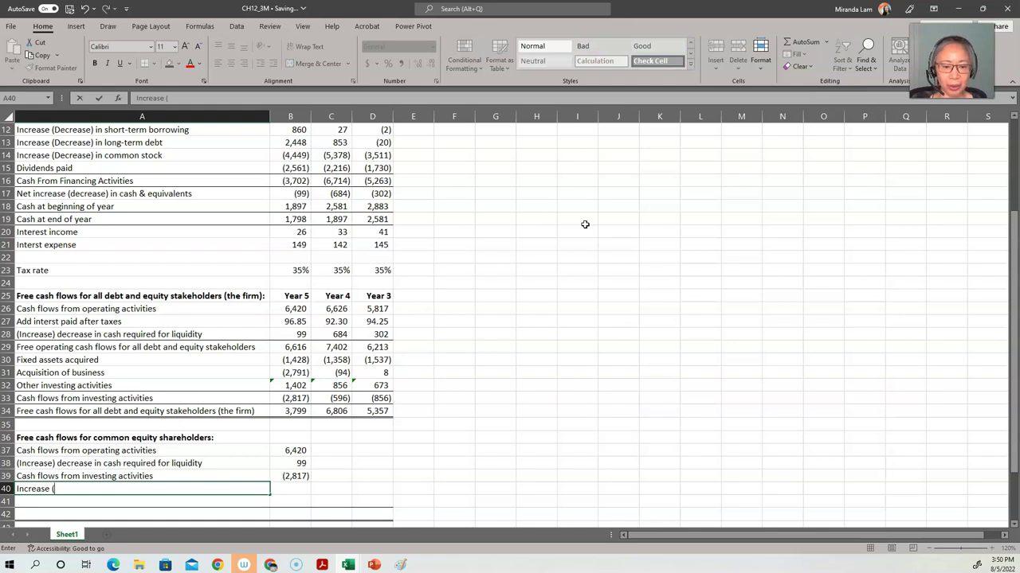
text( (decrease))
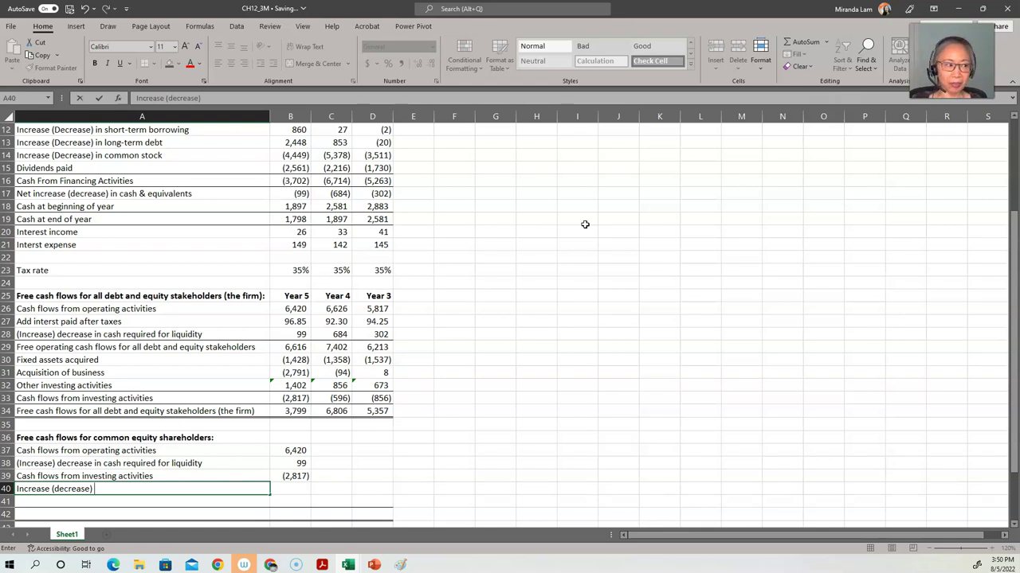
text( in short-term)
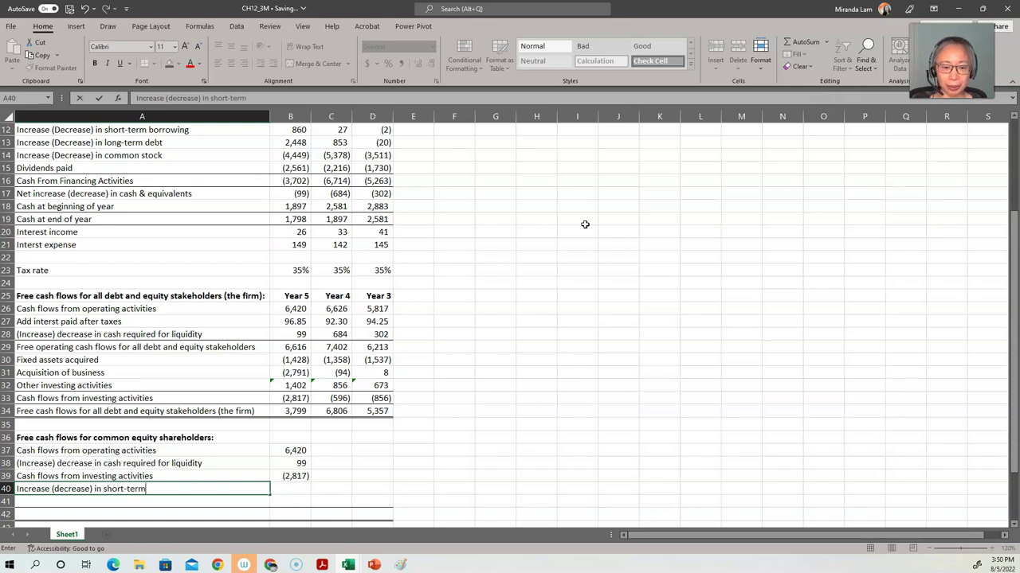
text( borrowing)
Link B40 to the Year 5 short-term borrowing value in B12, showing 860.
key(Return)
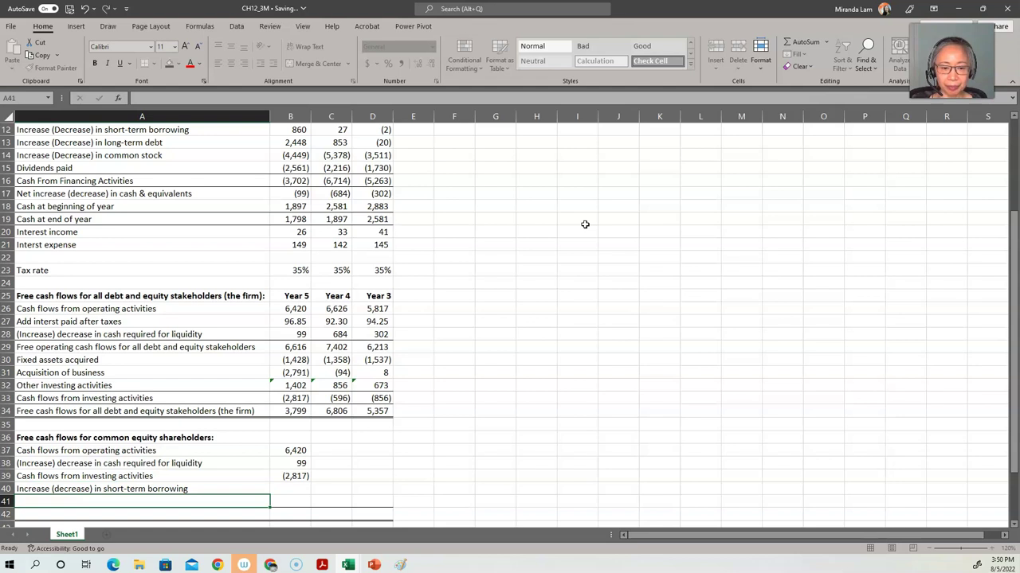
key(Up)
key(Right)
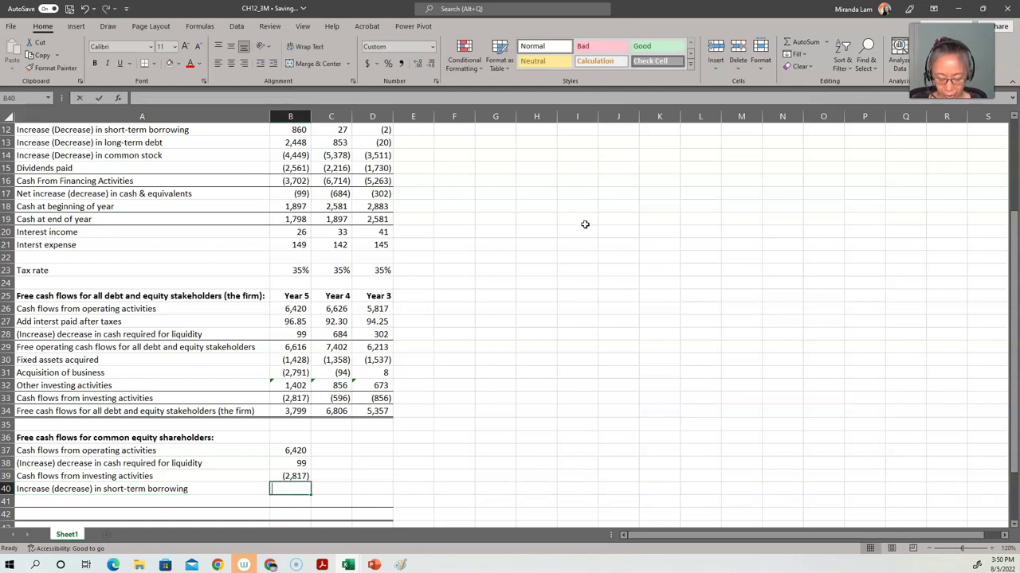
text(=)
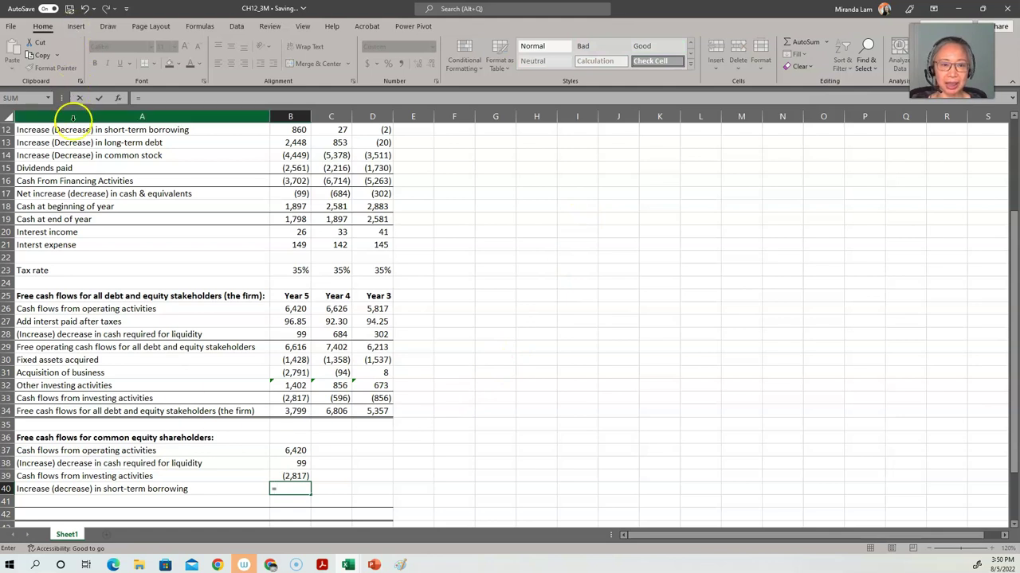
scroll(117, 182, up, 2)
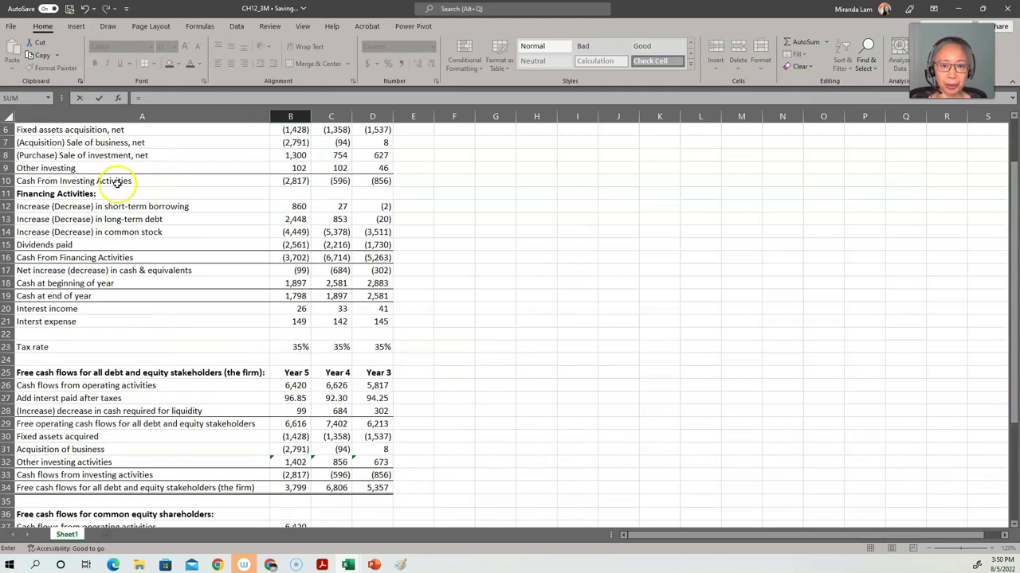
scroll(136, 253, up, 2)
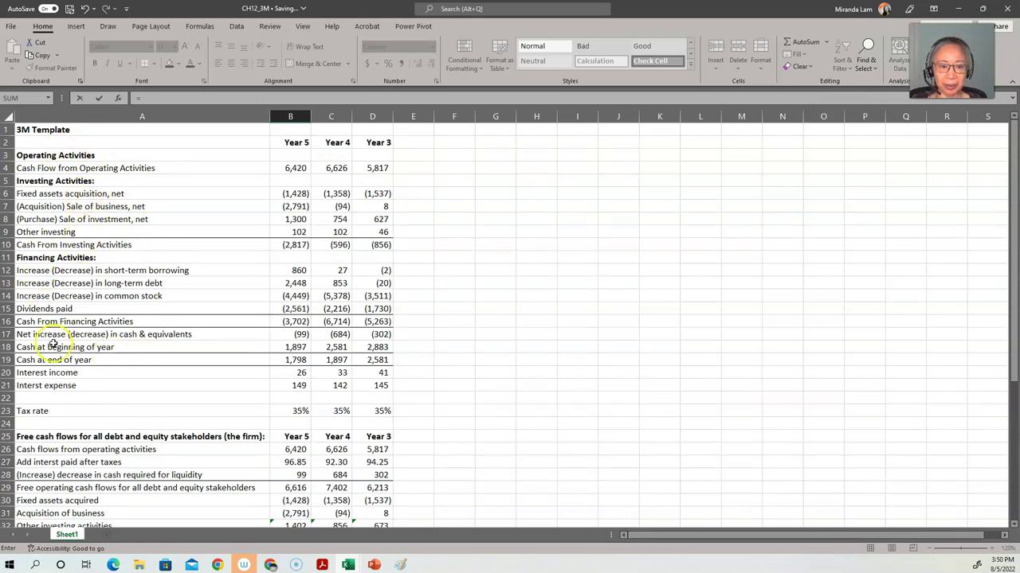
click(293, 270)
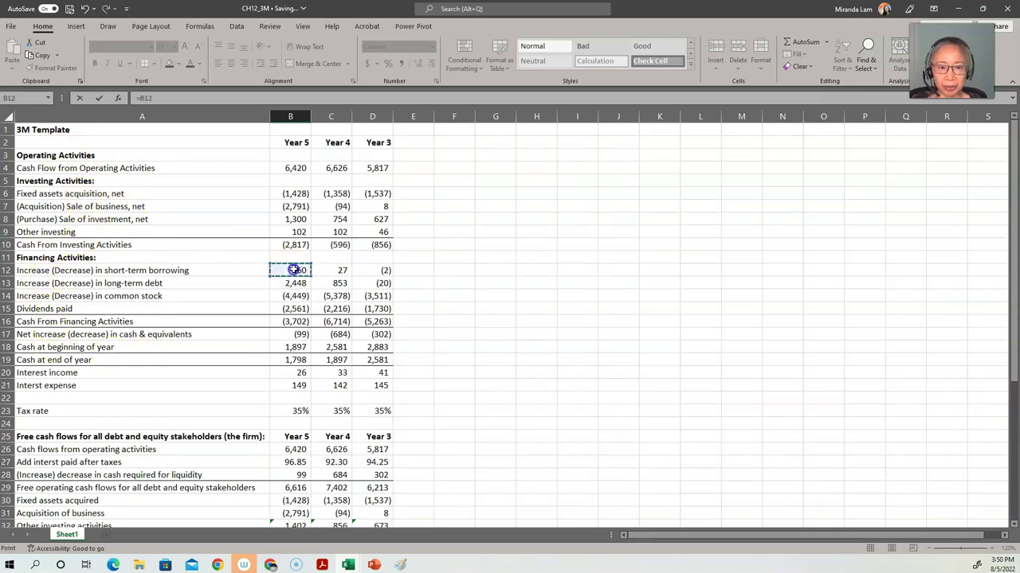
key(Return)
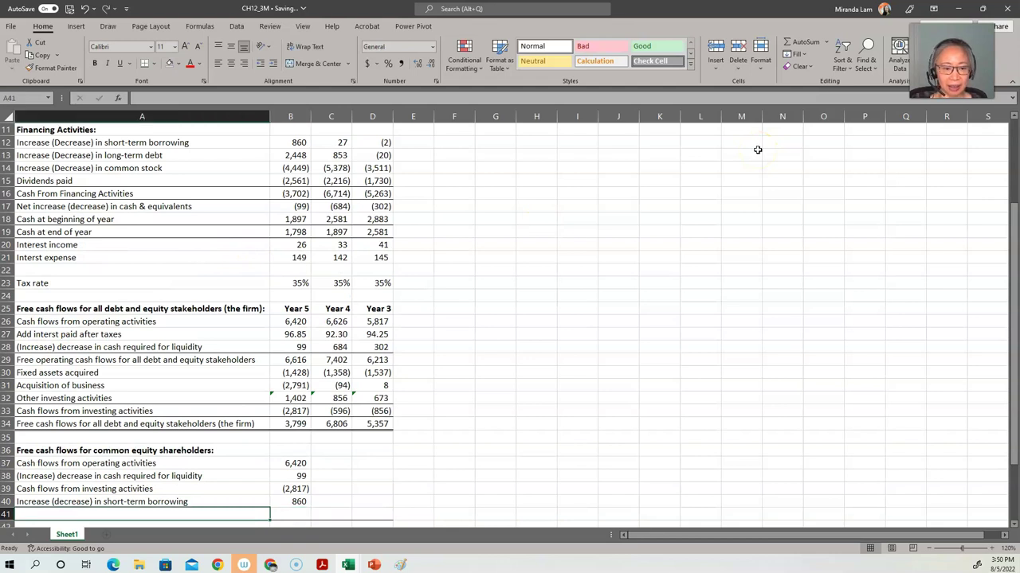
Label row 41 'Increase (decrease) in long-term debt' by editing the AutoComplete suggestion.
text(Increase (decrease) in short-term borrowing)
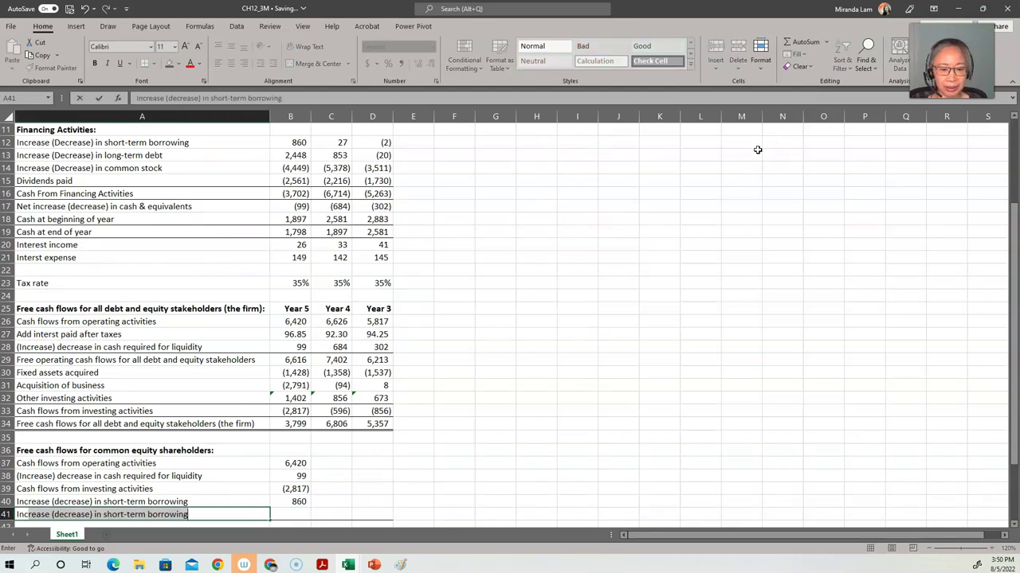
key(F2)
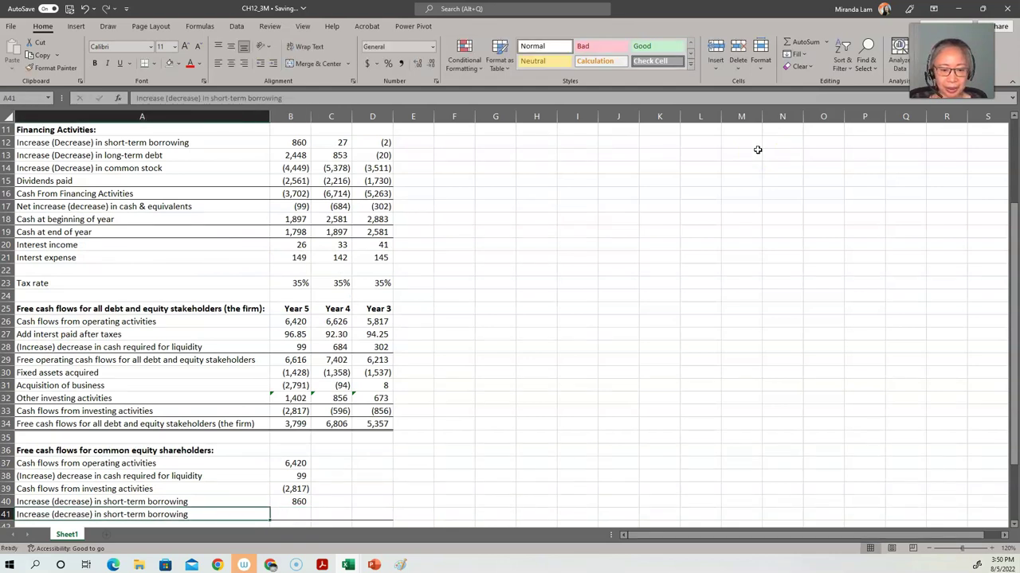
key(Delete)
key(Delete)
key(Delete)
key(Delete)
key(Delete)
text(long)
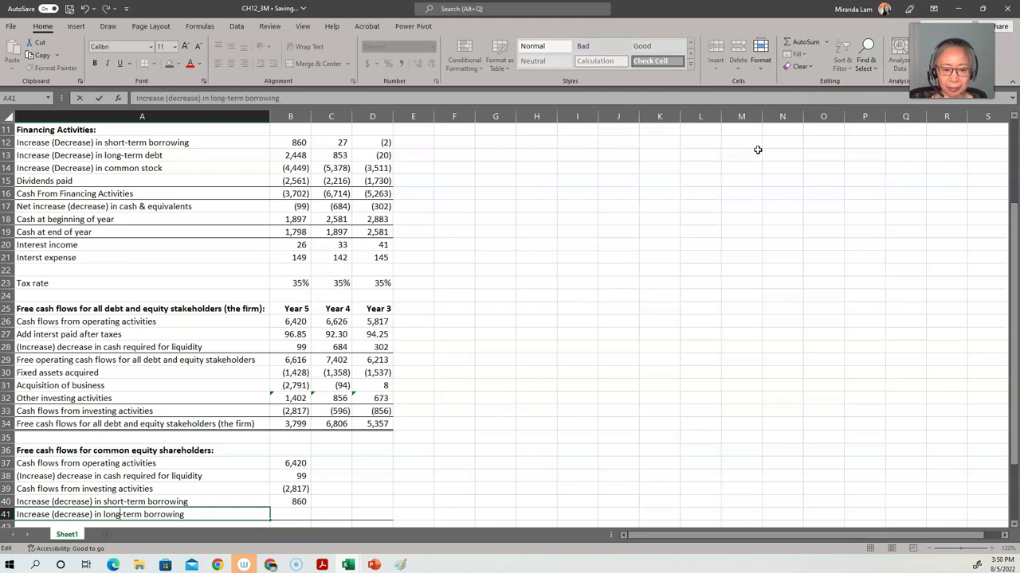
key(BackSpace)
key(BackSpace)
key(BackSpace)
key(BackSpace)
key(BackSpace)
key(BackSpace)
key(BackSpace)
key(BackSpace)
key(BackSpace)
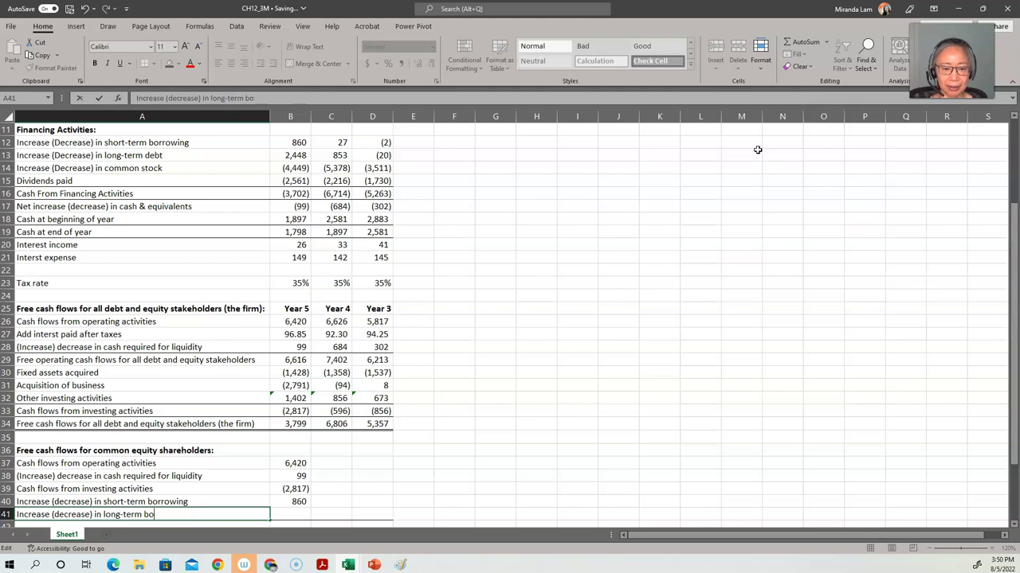
text(debt)
key(Return)
Link B41 to B13, showing 2,448 for Year 5.
key(Up)
key(Right)
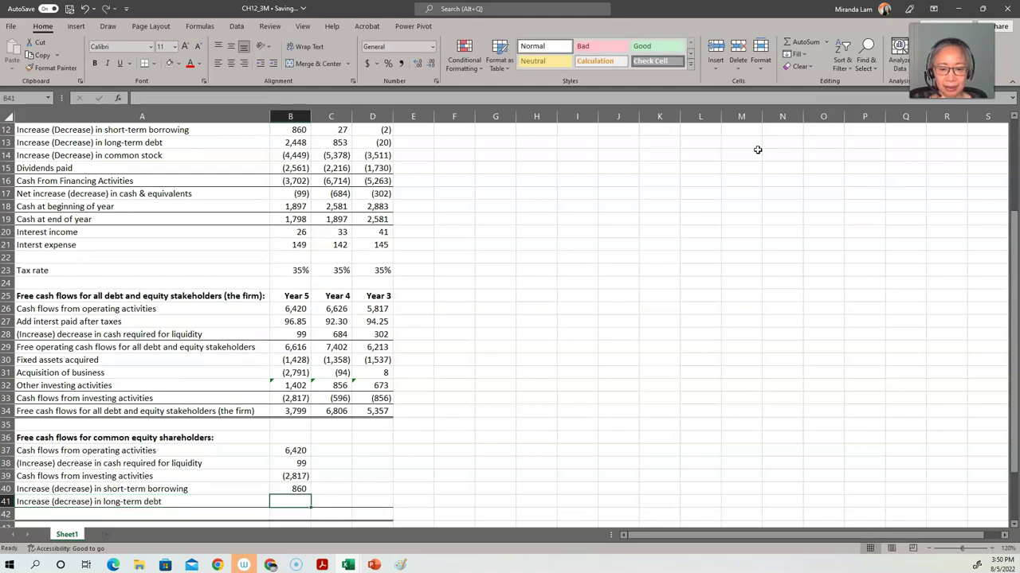
text(=)
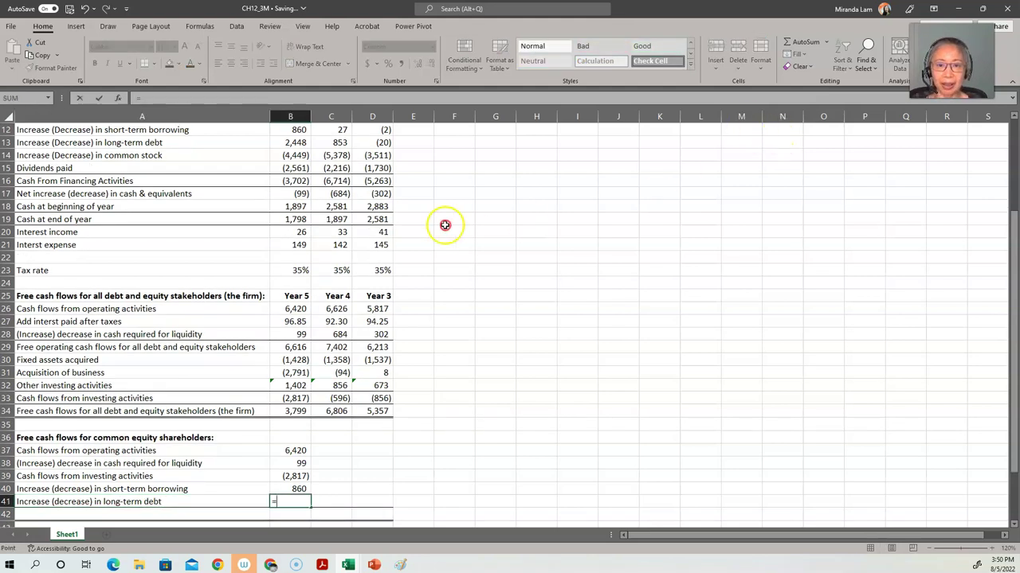
click(302, 145)
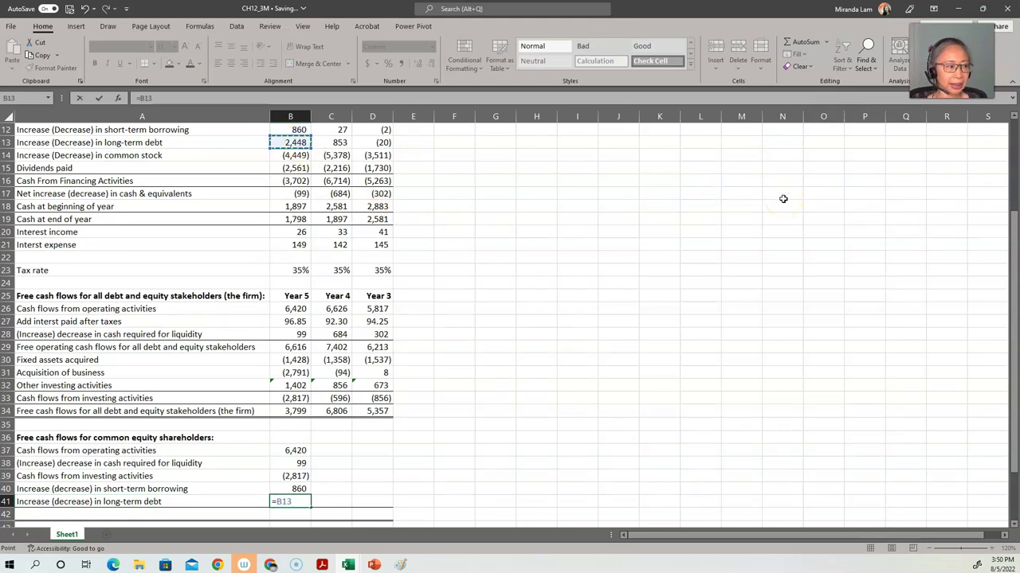
key(Return)
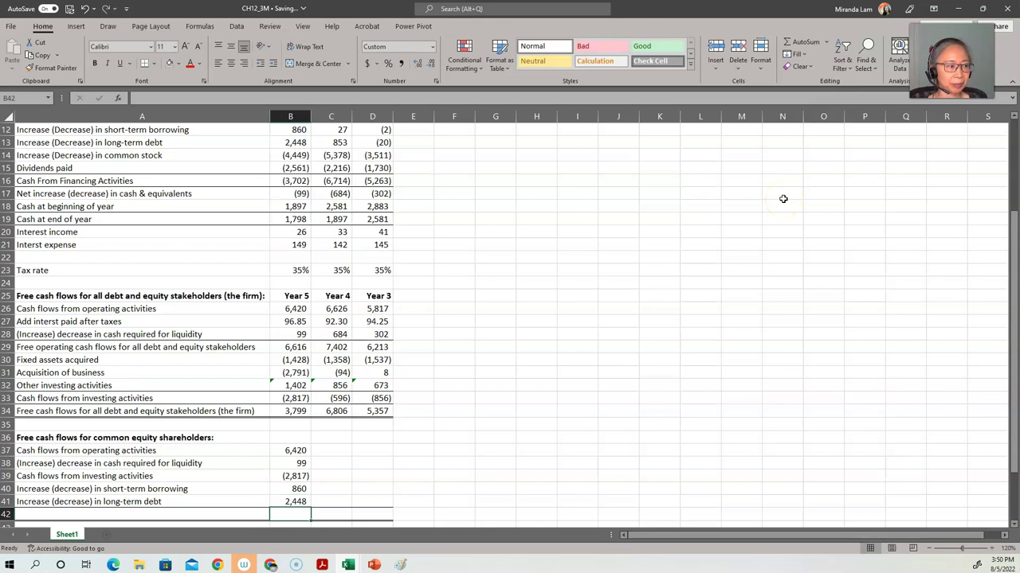
key(Left)
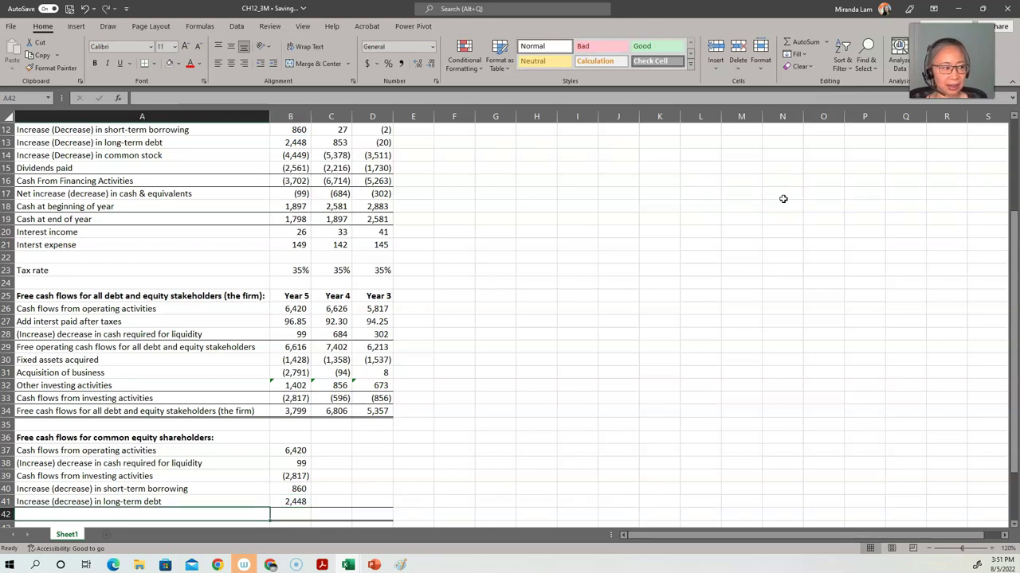
Enter the label 'Free cash flows to common equity shareholders' in A42.
text(Free )
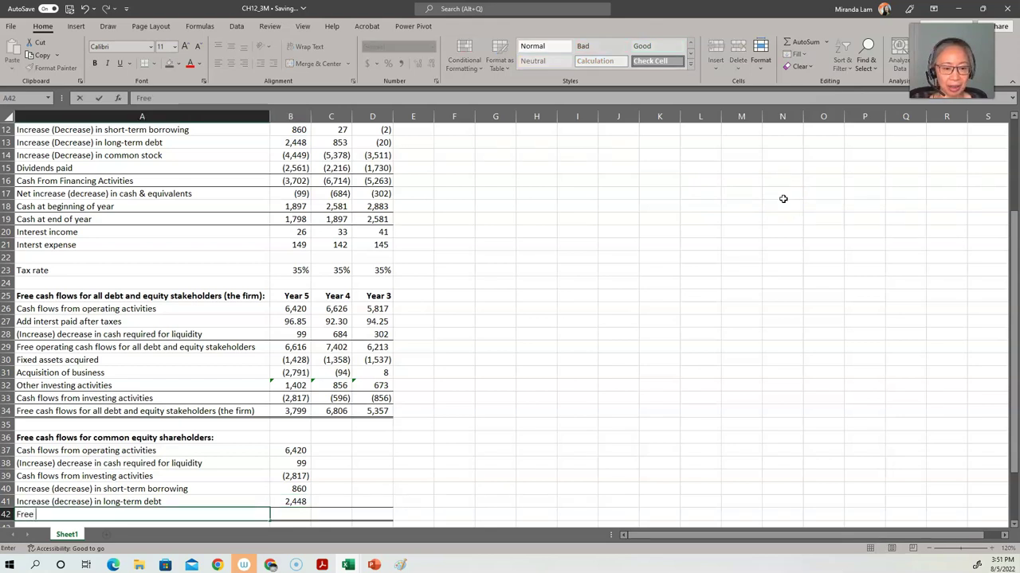
text(cash flo)
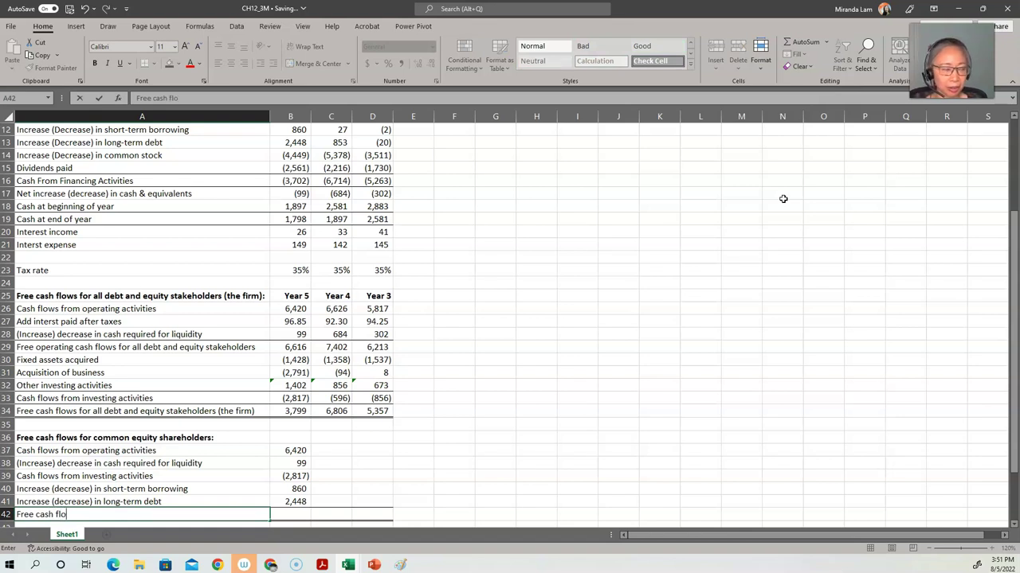
text(ws)
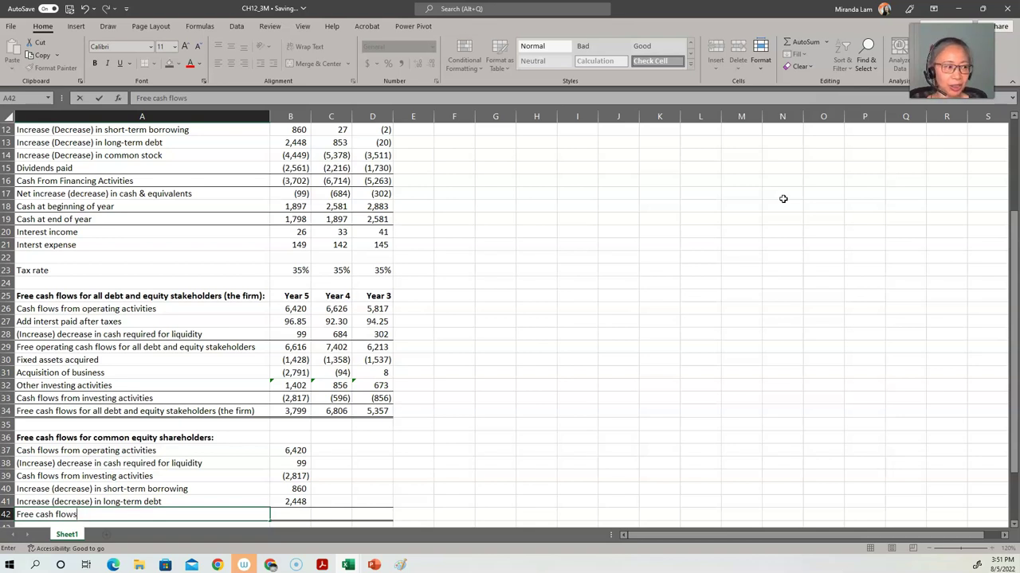
text( to )
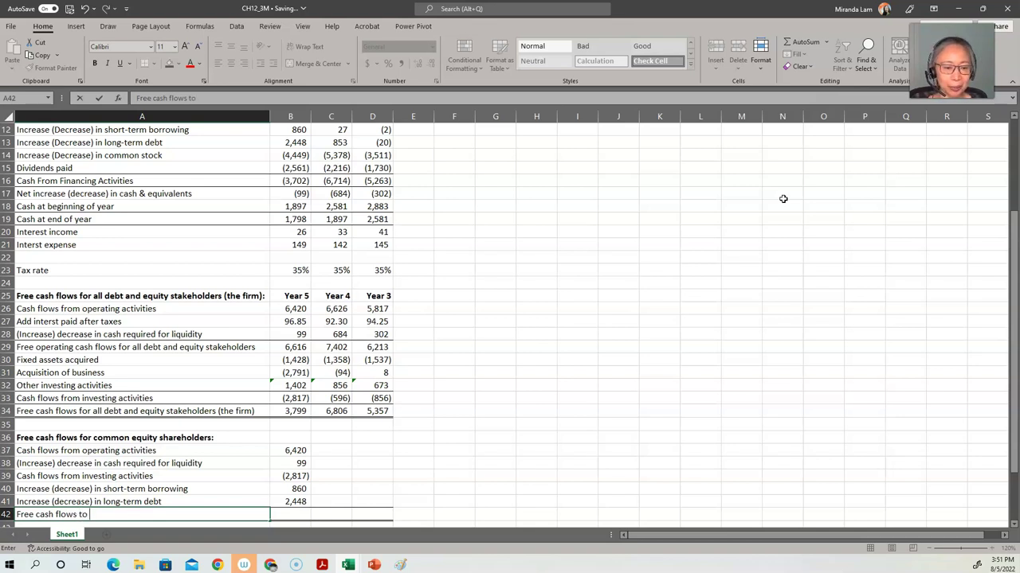
text(common eq)
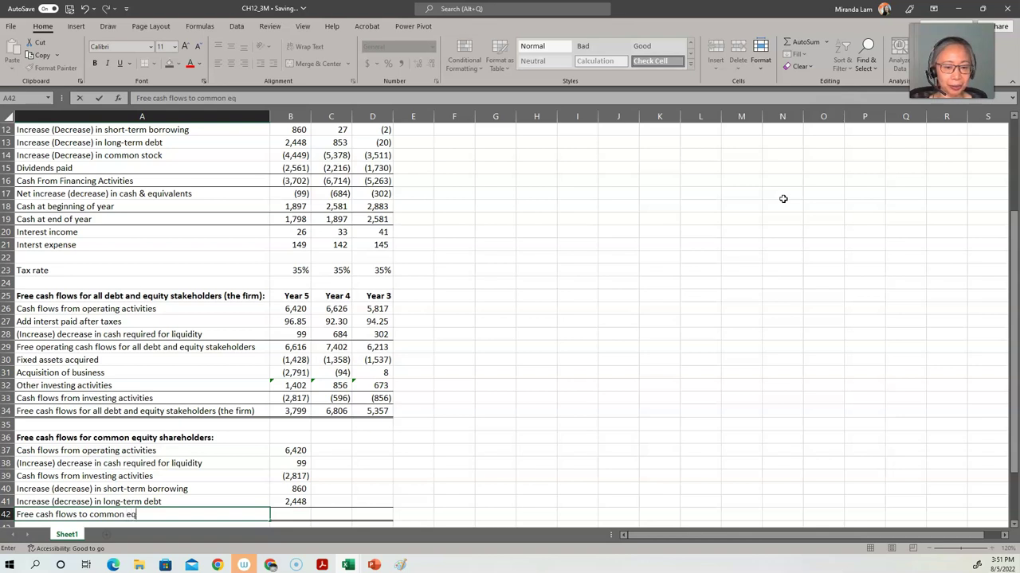
text(uity shareholders)
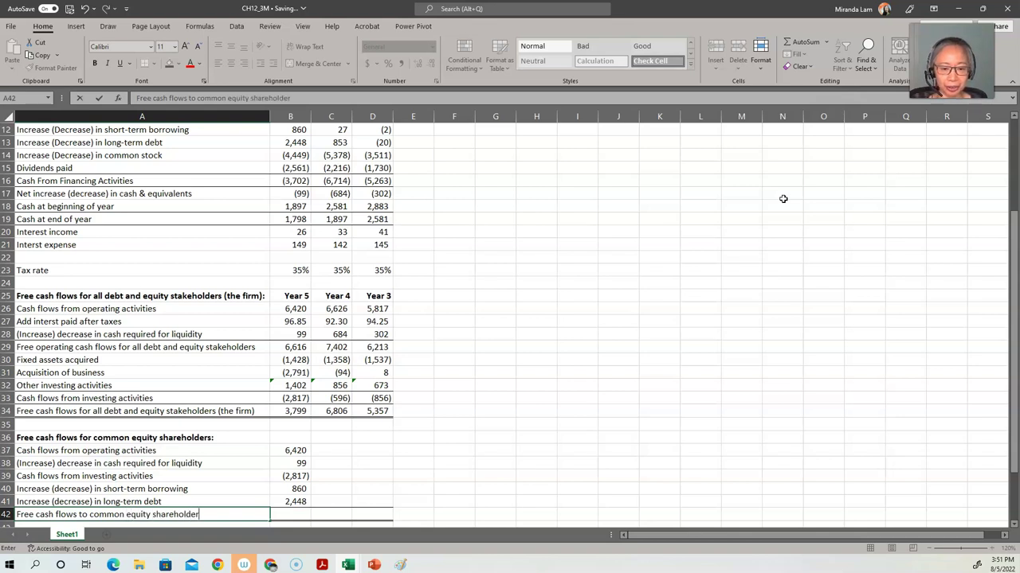
key(Return)
key(Up)
key(Right)
Total B37:B41 in B42 with SUM, giving 7,010 for Year 5.
text(=sumi)
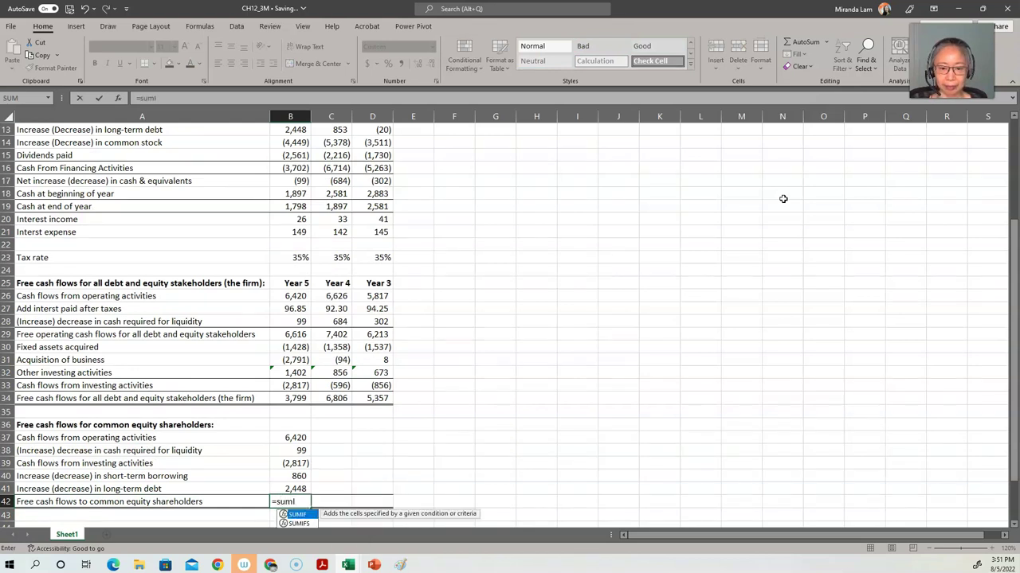
key(BackSpace)
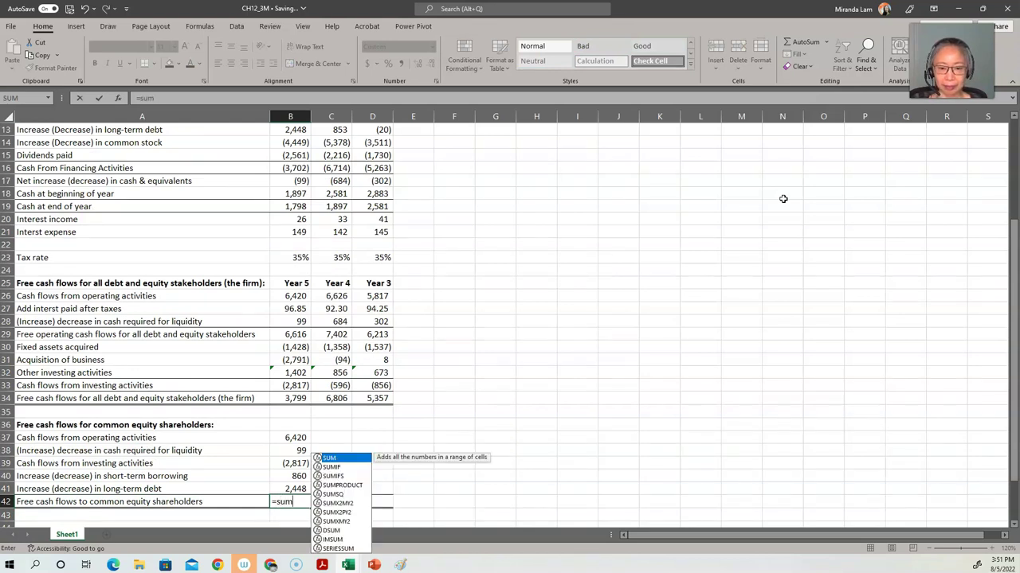
text(()
key(Up)
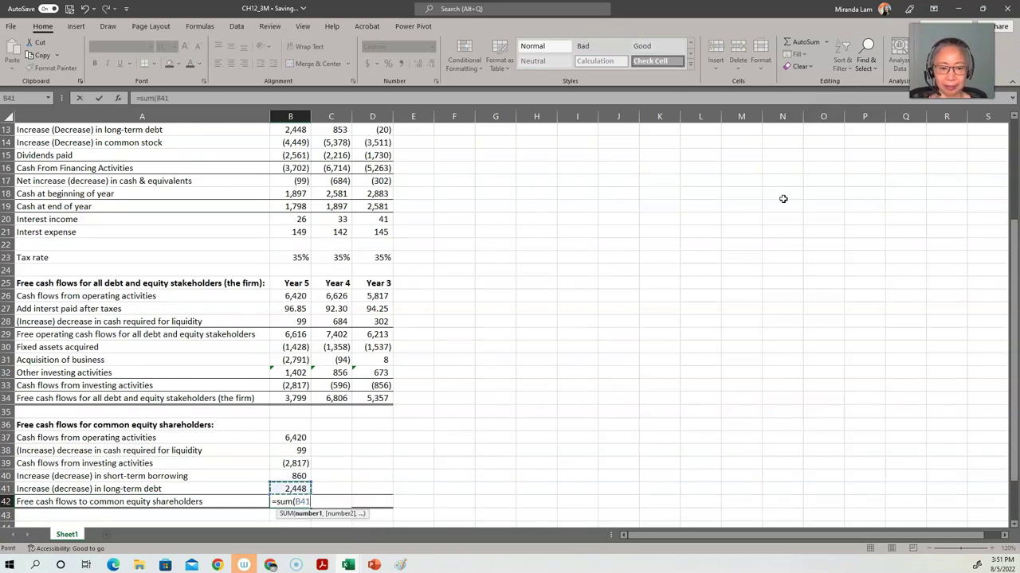
key(shift+Up)
key(shift+Up)
key(shift+Up)
key(shift+Up)
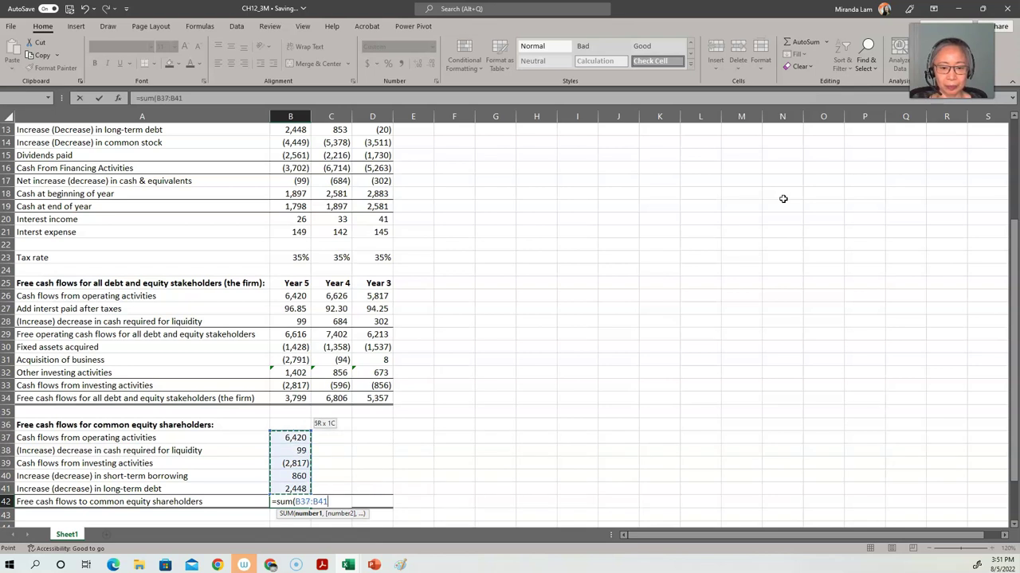
key(Return)
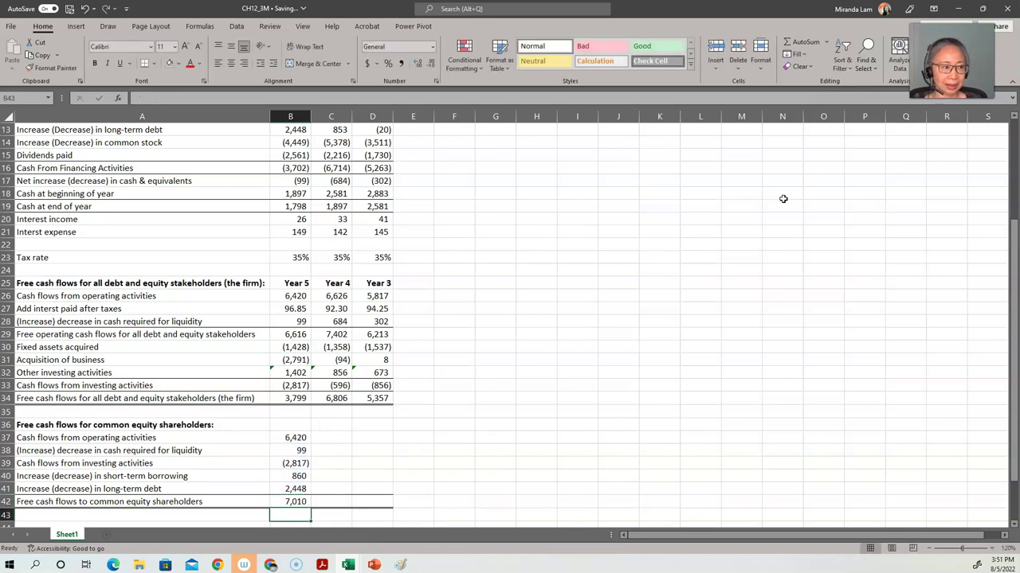
Copy the Year 5 equity formulas into columns C and D, giving 7,594 and 5,241.
click(303, 437)
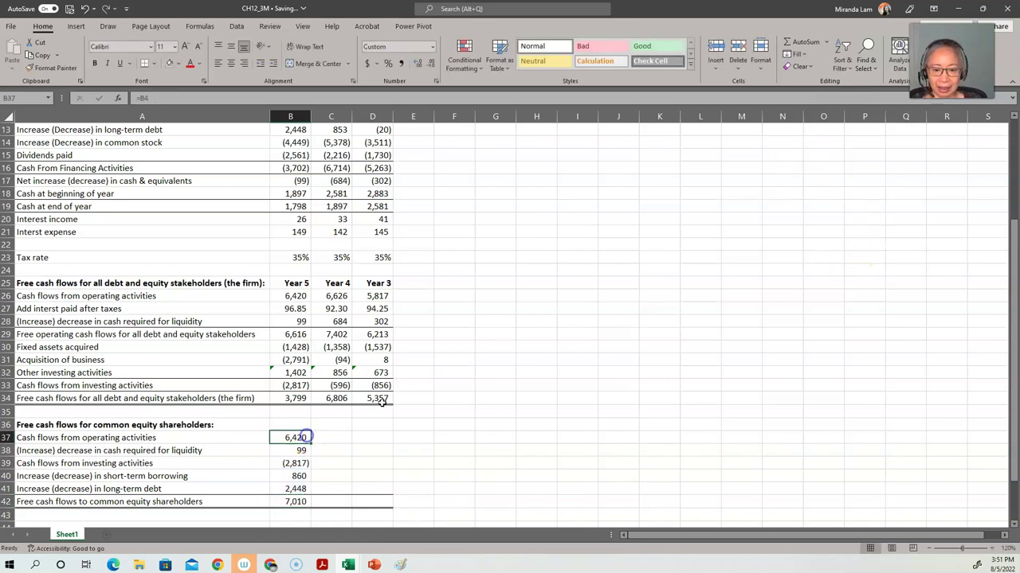
key(ctrl+shift+Down)
key(ctrl+c)
key(shift+Right)
key(shift+Right)
key(Return)
click(482, 411)
scroll(483, 411, down, 3)
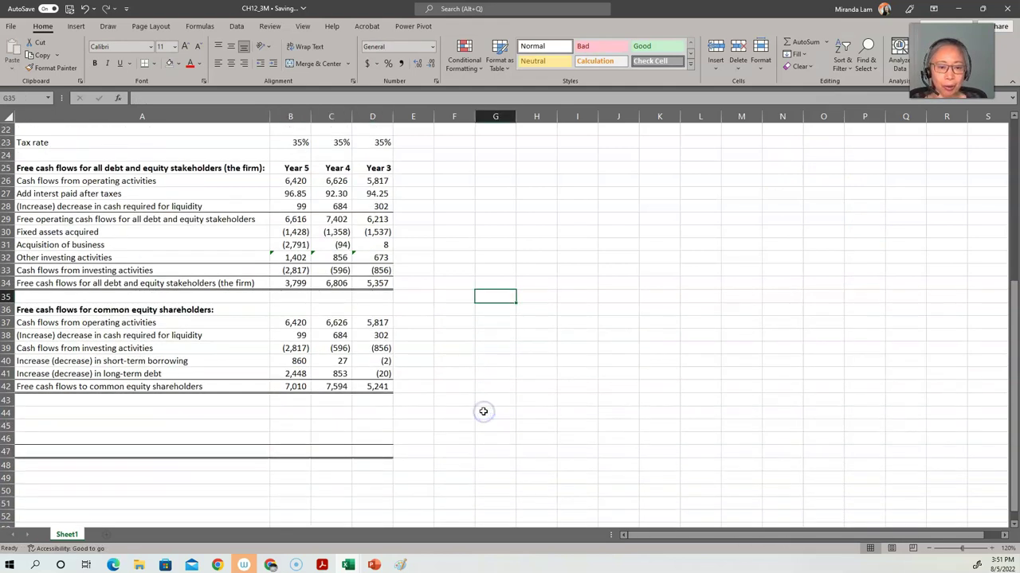
click(56, 413)
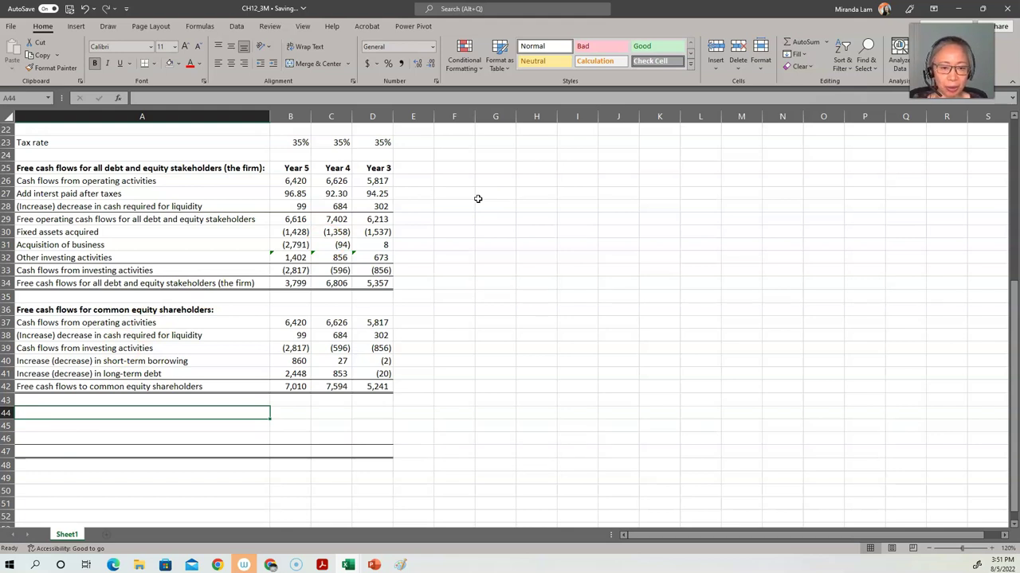
Add the 'Uses of free cash flows for common equity shareholders' heading and a Dividends row linked to B15 (2,561).
text(Use)
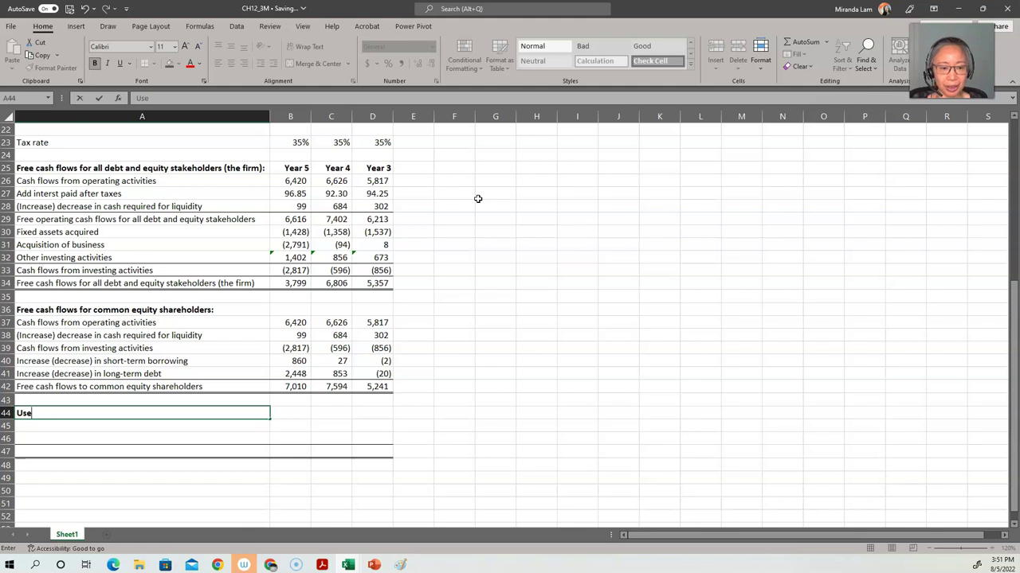
text(s of )
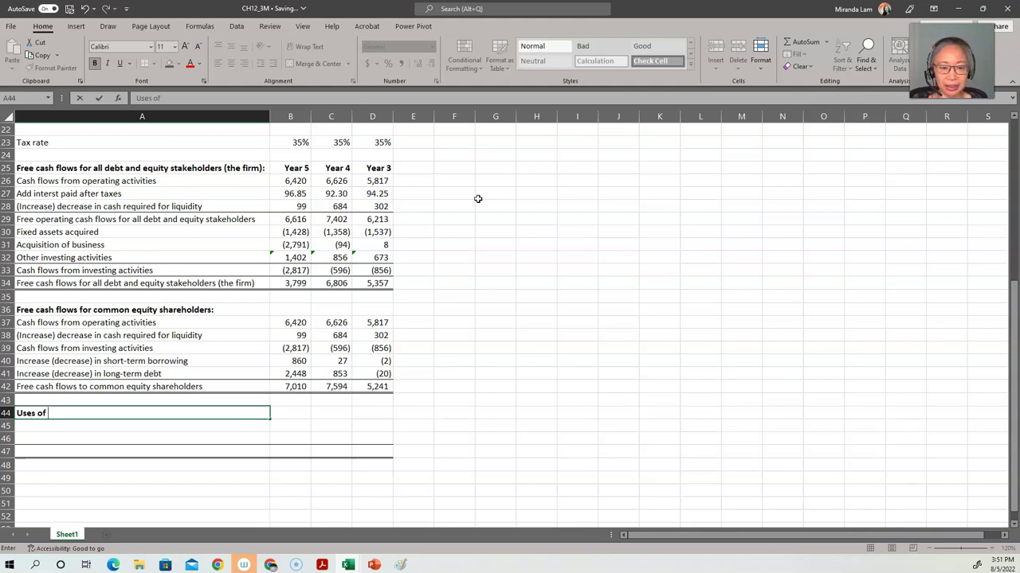
text(free cash fl)
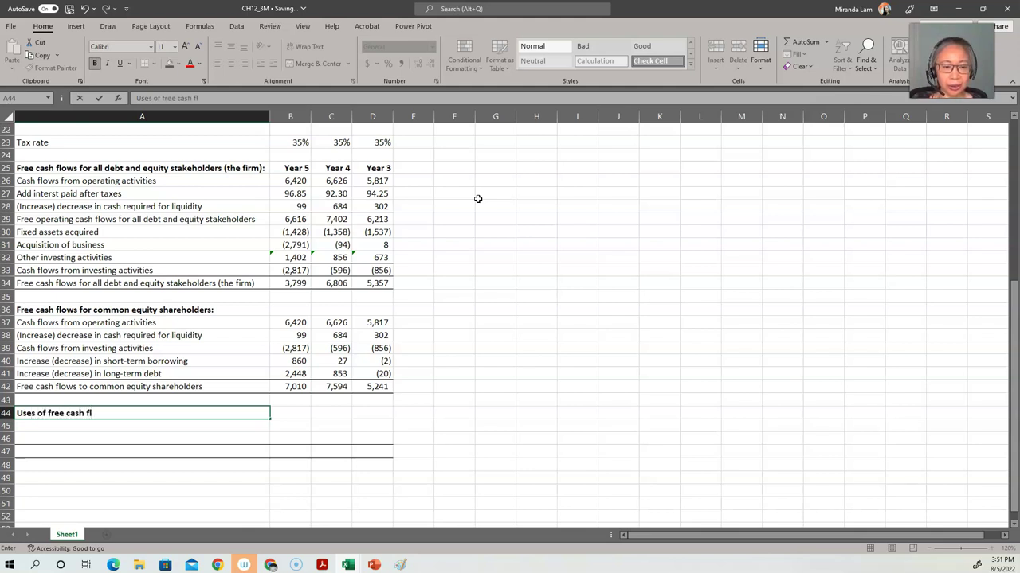
text(ows for c)
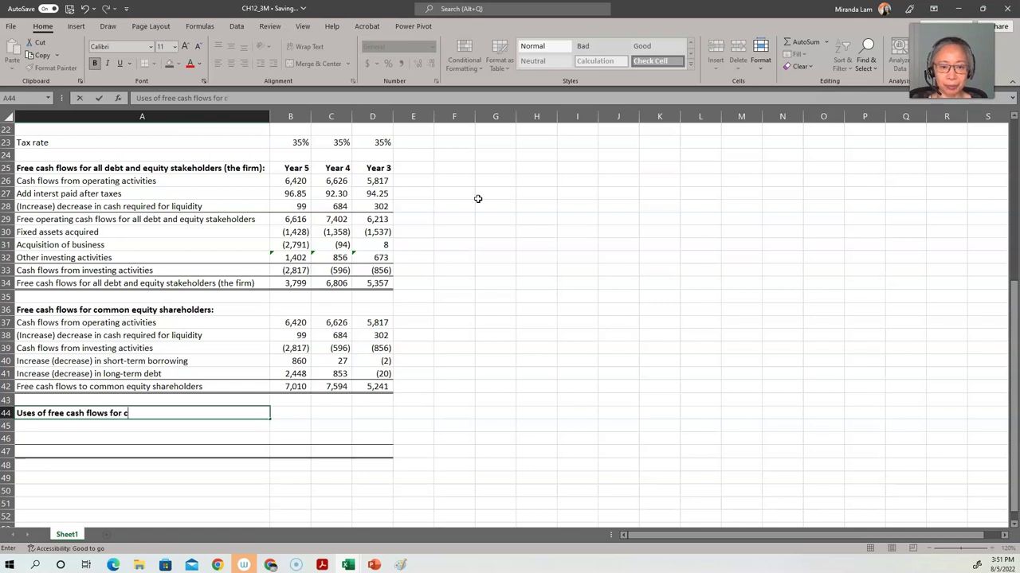
text(ommon equity )
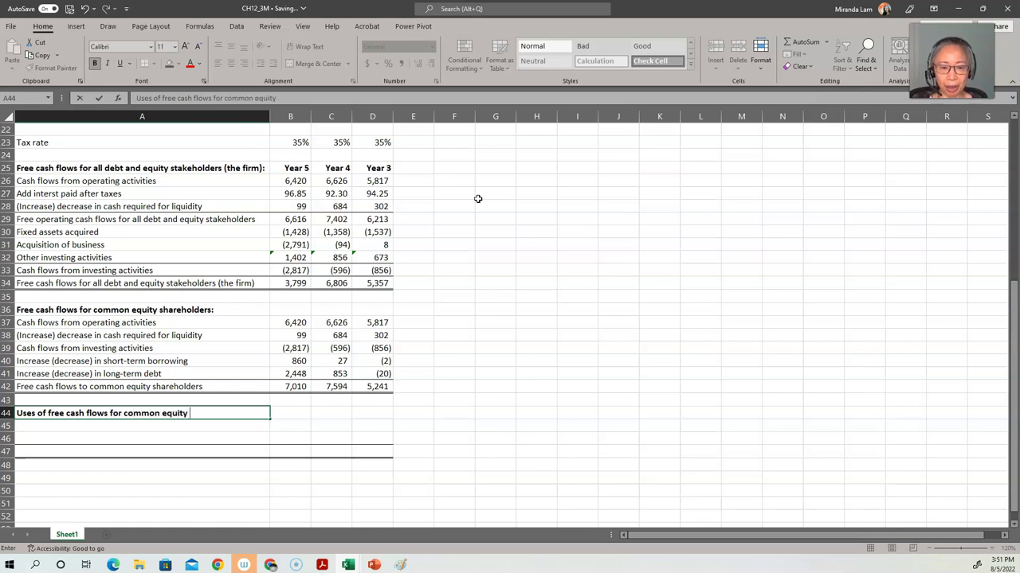
text(shareholders)
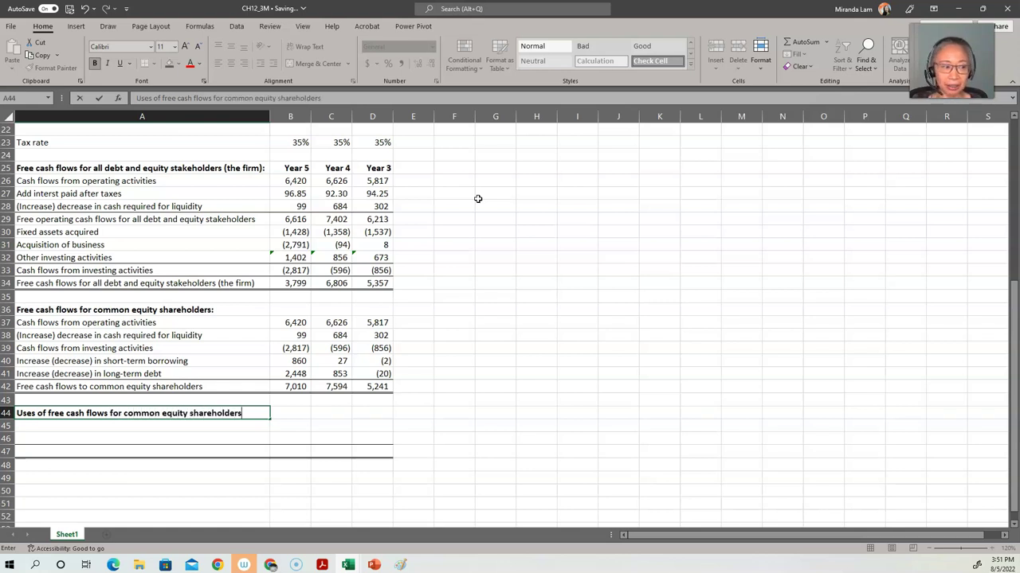
key(Return)
text(Dividends)
key(ctrl+Return)
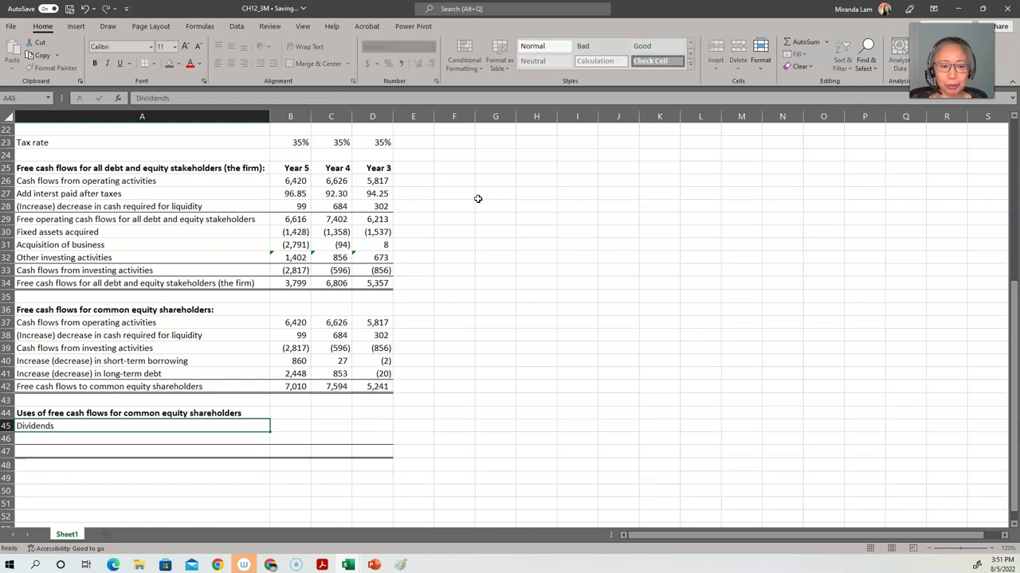
key(Right)
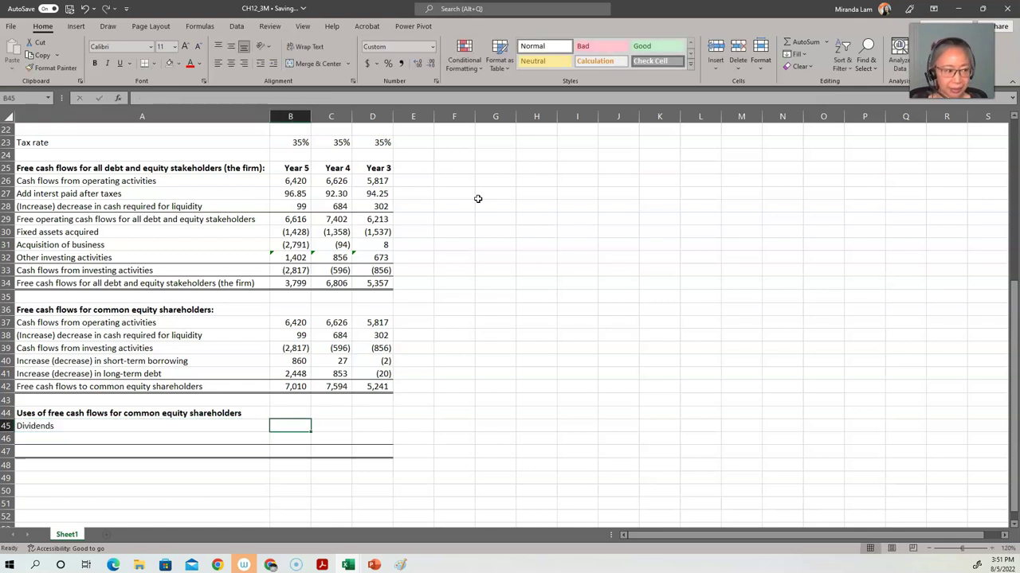
text(=)
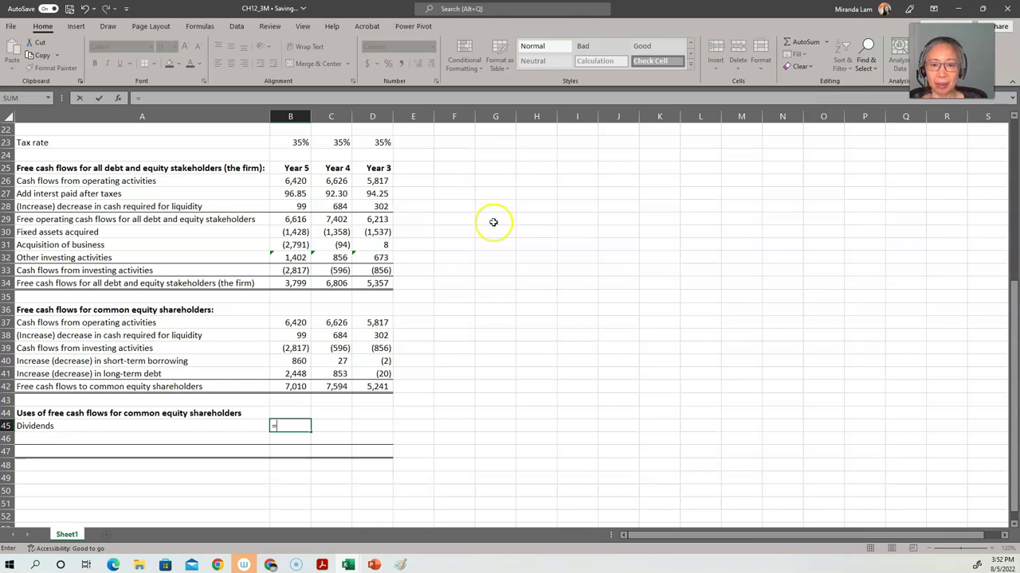
scroll(493, 223, up, 5)
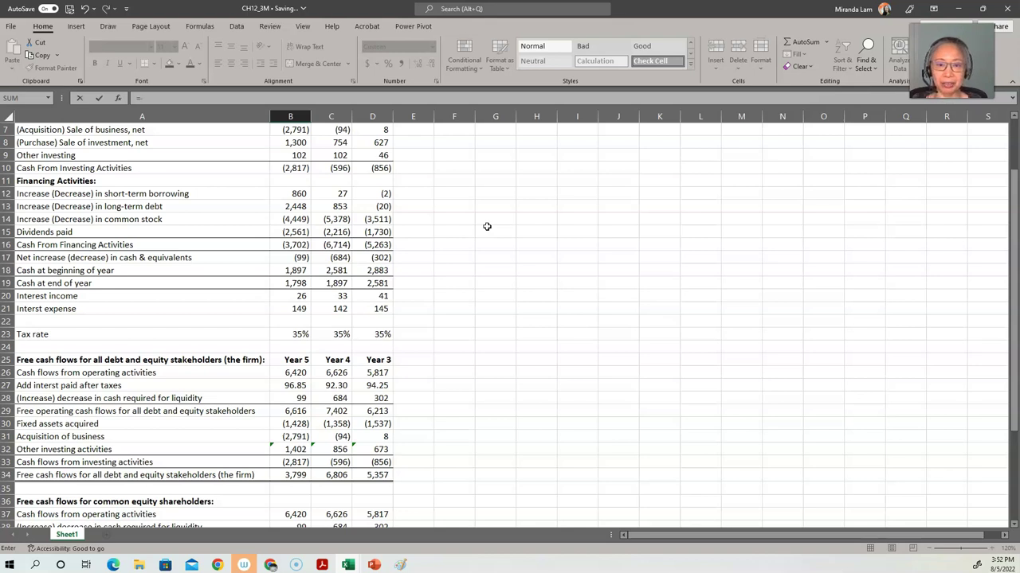
click(299, 231)
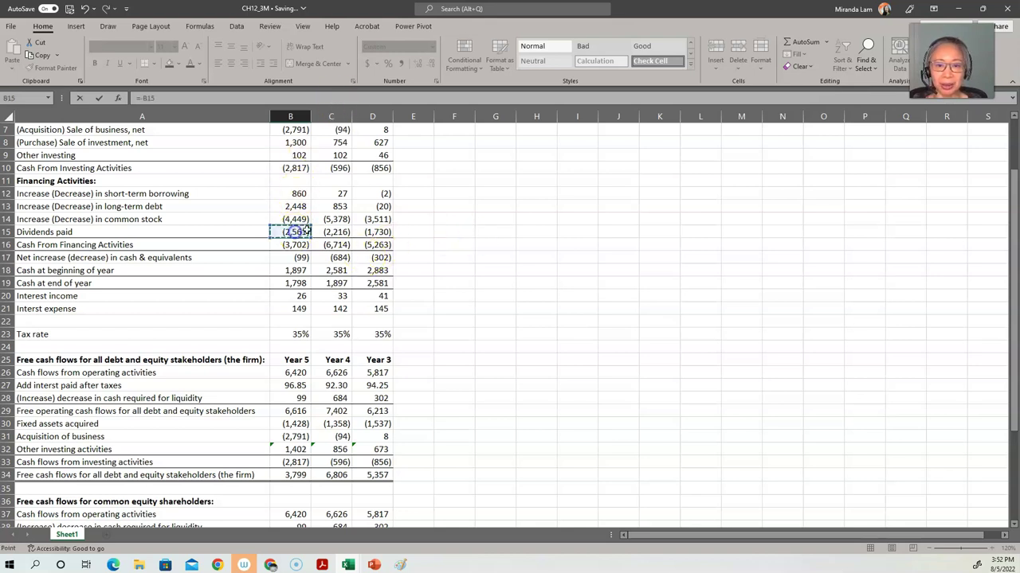
key(Return)
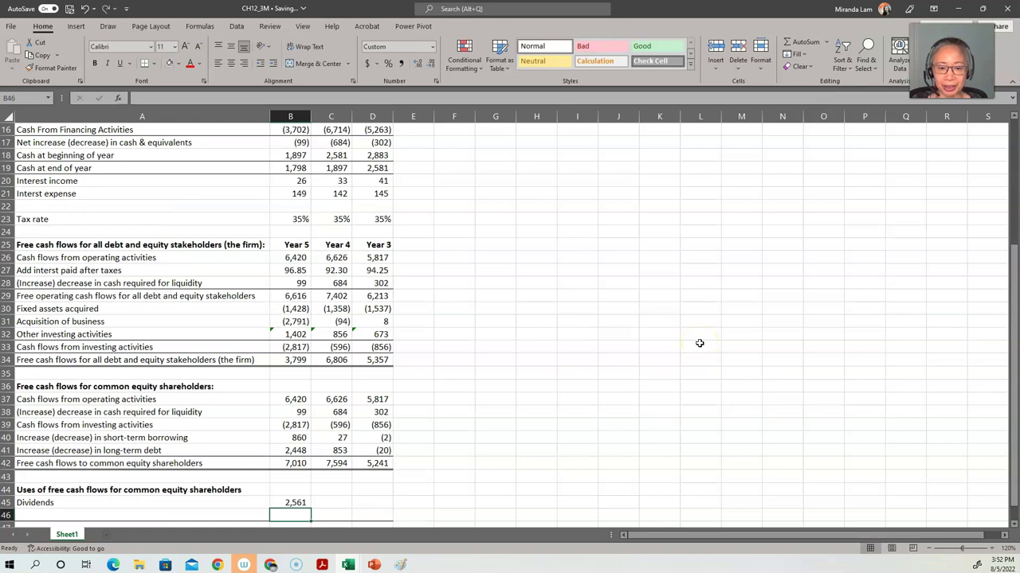
Label row 46 'Stock repurchase'.
key(Left)
text(Sto)
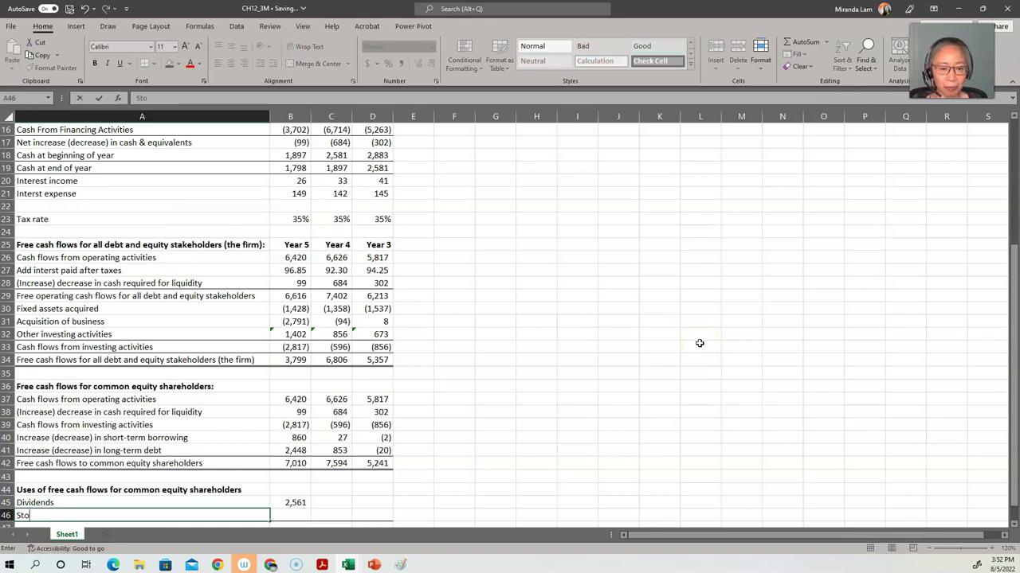
text(ck repurchase)
key(Return)
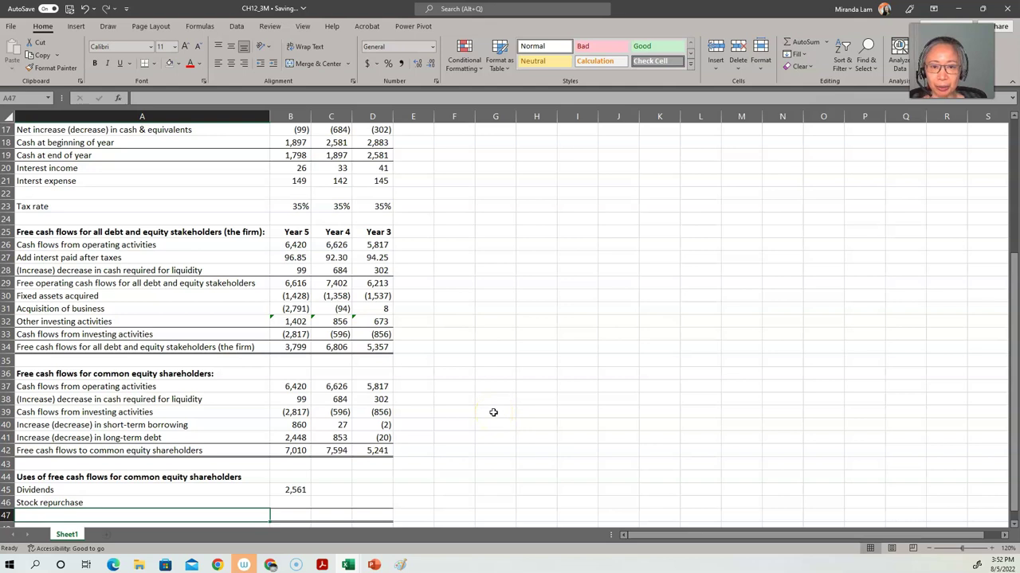
Set B46 to the negated common stock change in B14, showing 4,449.
scroll(493, 412, up, 3)
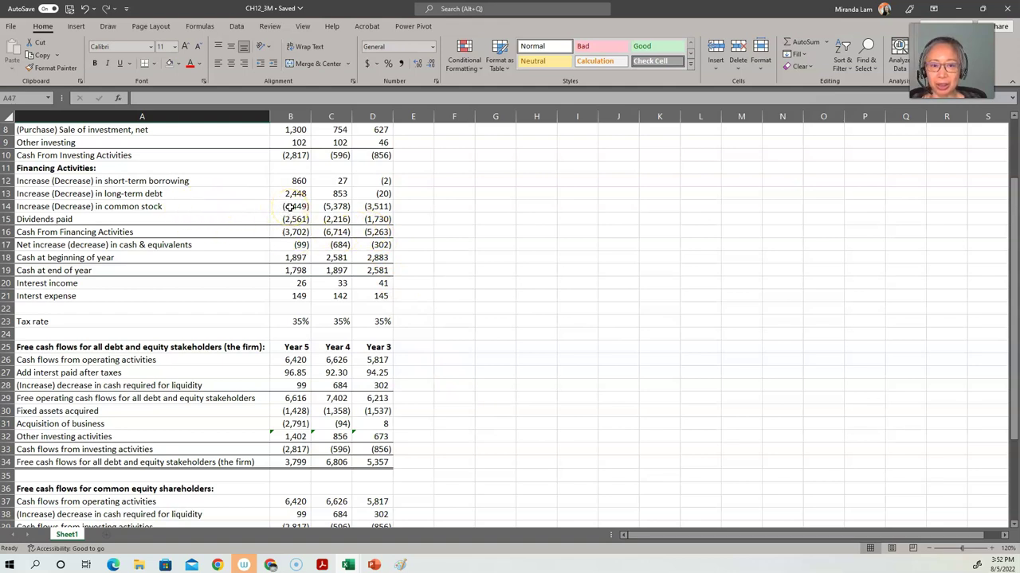
scroll(404, 295, down, 4)
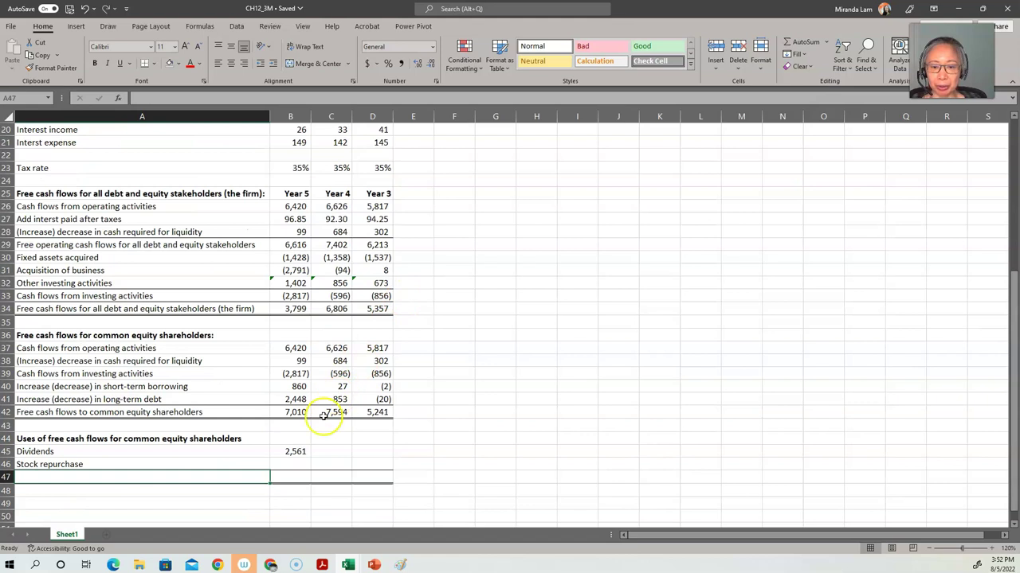
click(298, 464)
text(=-)
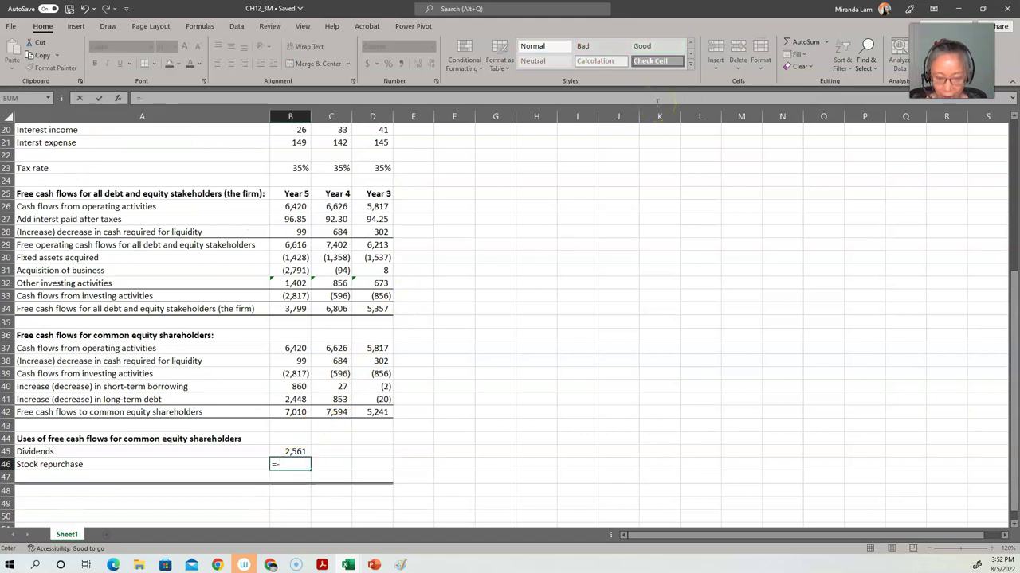
scroll(459, 180, up, 5)
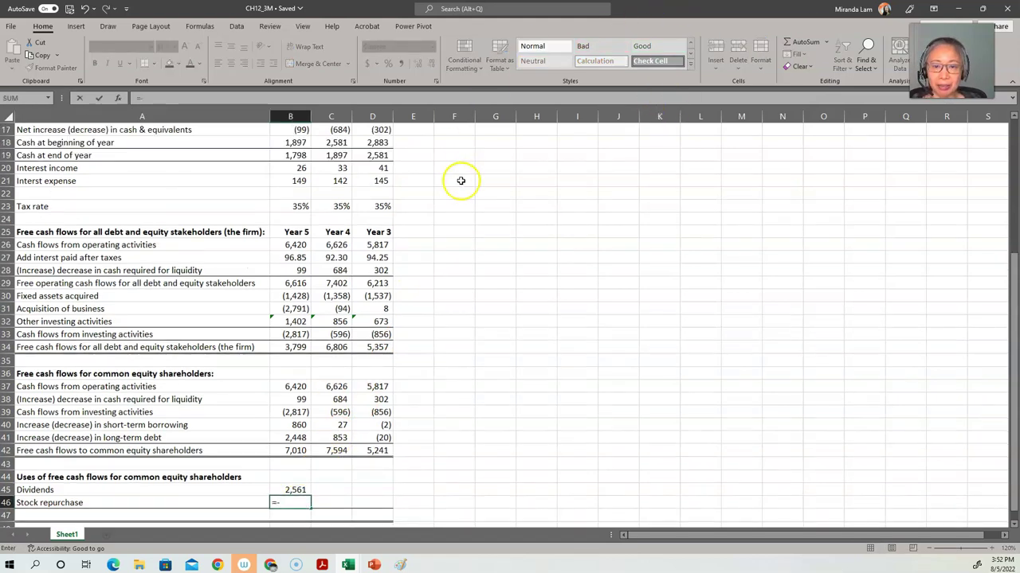
scroll(430, 181, up, 2)
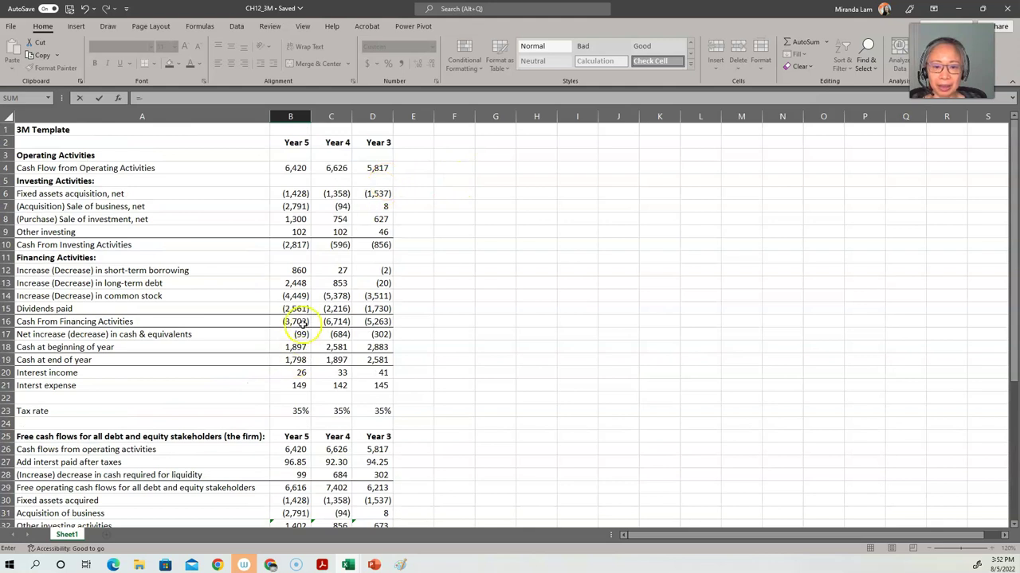
click(301, 295)
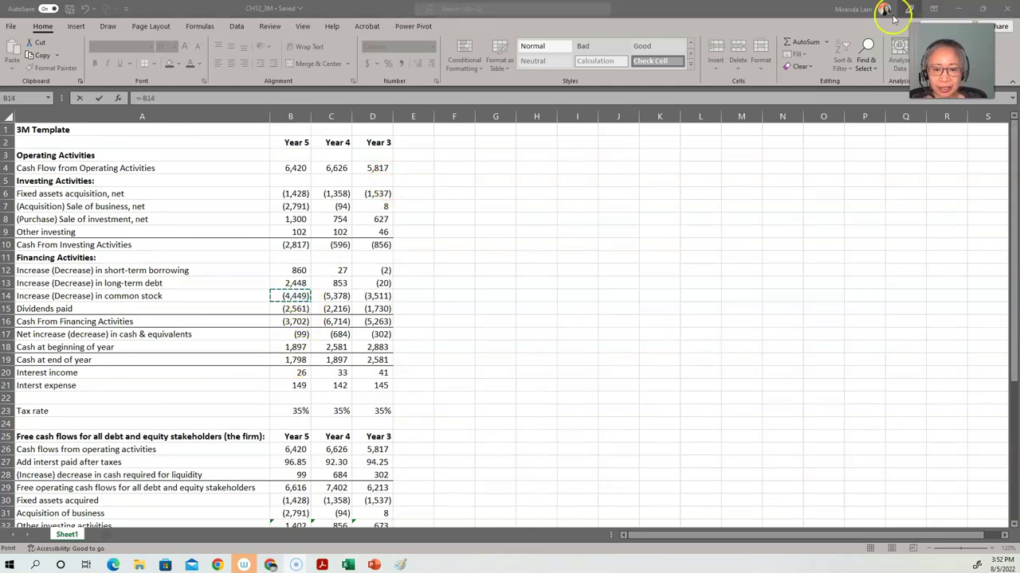
scroll(715, 236, down, 5)
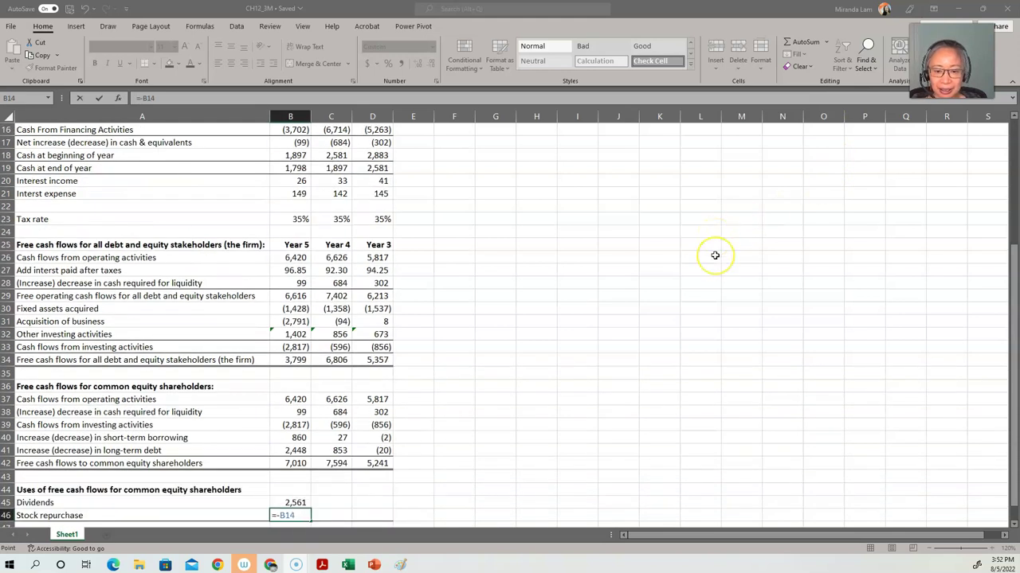
click(372, 516)
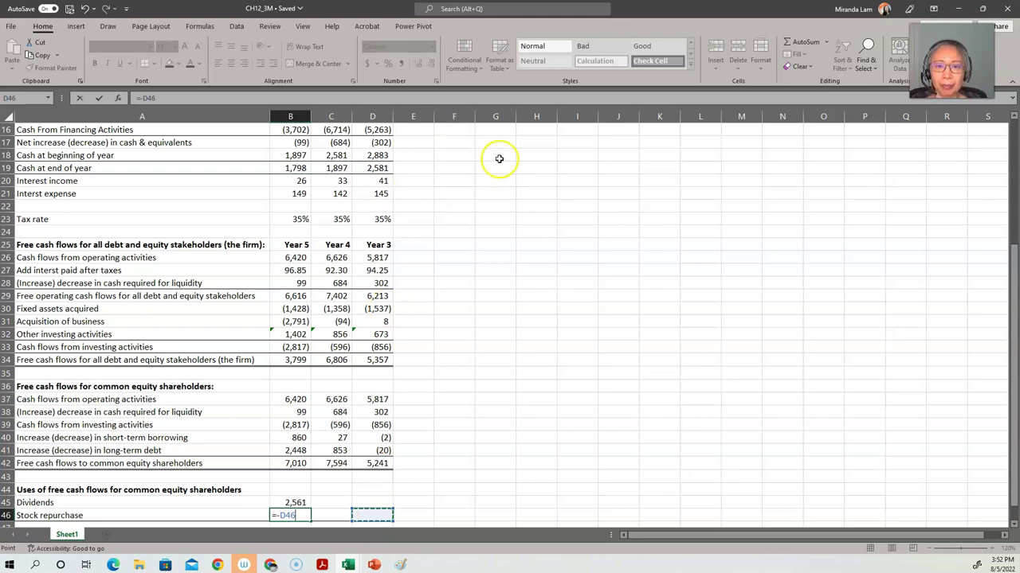
scroll(410, 203, up, 3)
click(290, 220)
click(99, 98)
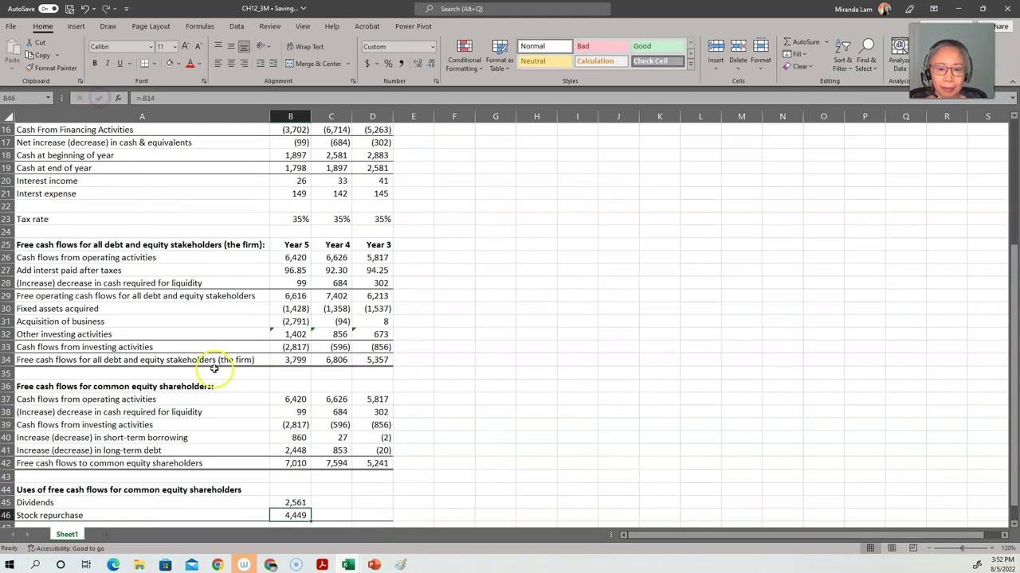
scroll(212, 364, down, 2)
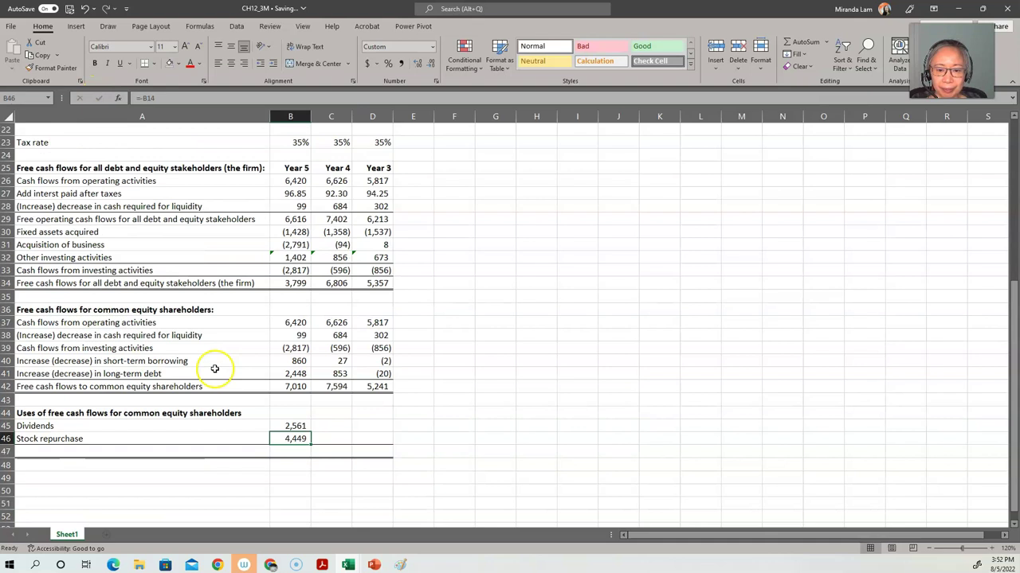
Enter =B45+B46 in B47 (7,010) and label the row 'Free cash flows to common equity shareholders'.
click(274, 453)
text(=)
key(Up)
key(Up)
text(+)
key(Up)
key(Return)
key(Up)
key(Left)
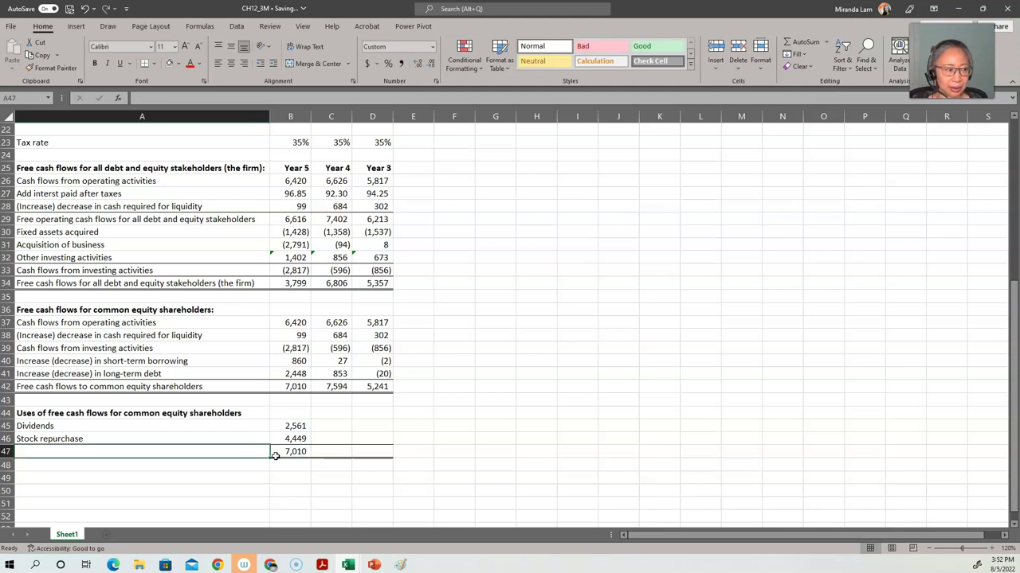
text(Free cash flows to common equity share)
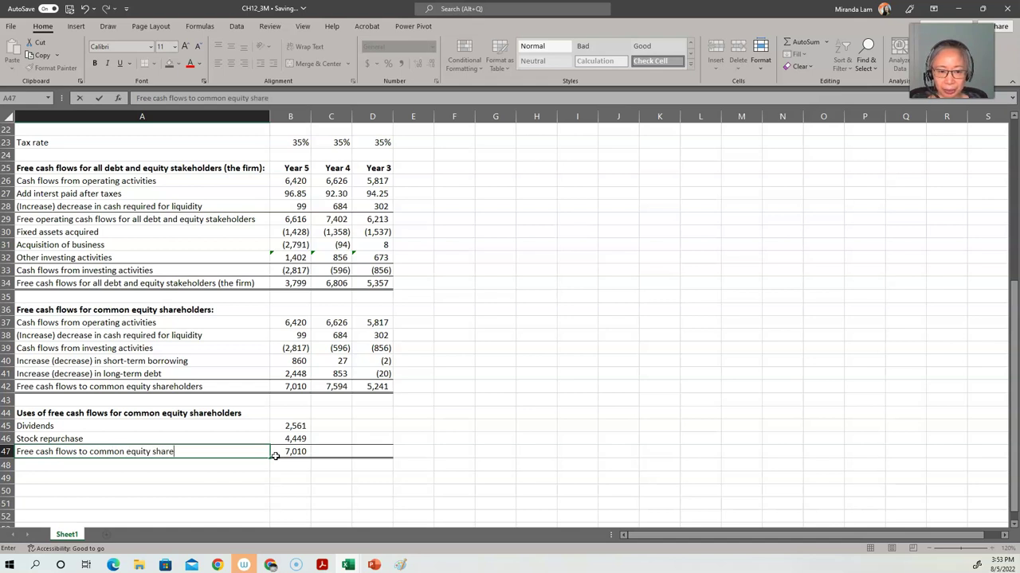
text(holders)
key(Return)
Reword A42 to 'Free cash flows for common equity shareholders'.
key(Up)
key(Up)
key(Up)
key(Right)
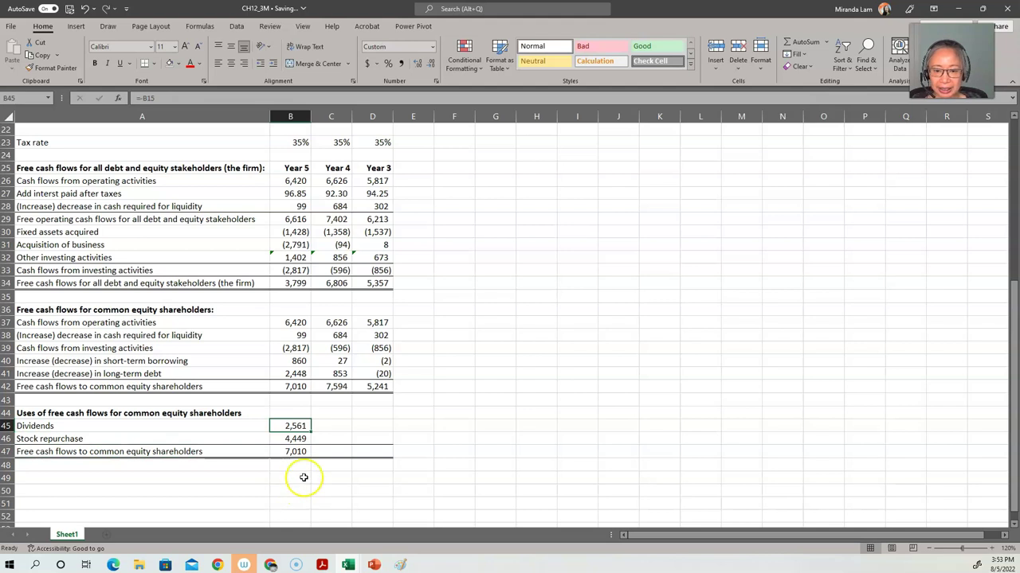
double_click(173, 387)
click(78, 389)
key(Delete)
key(Delete)
text(for)
key(Return)
Shorten A47's label to 'Cash flows to common equity shareholders'.
key(Down)
key(Down)
key(Down)
key(Down)
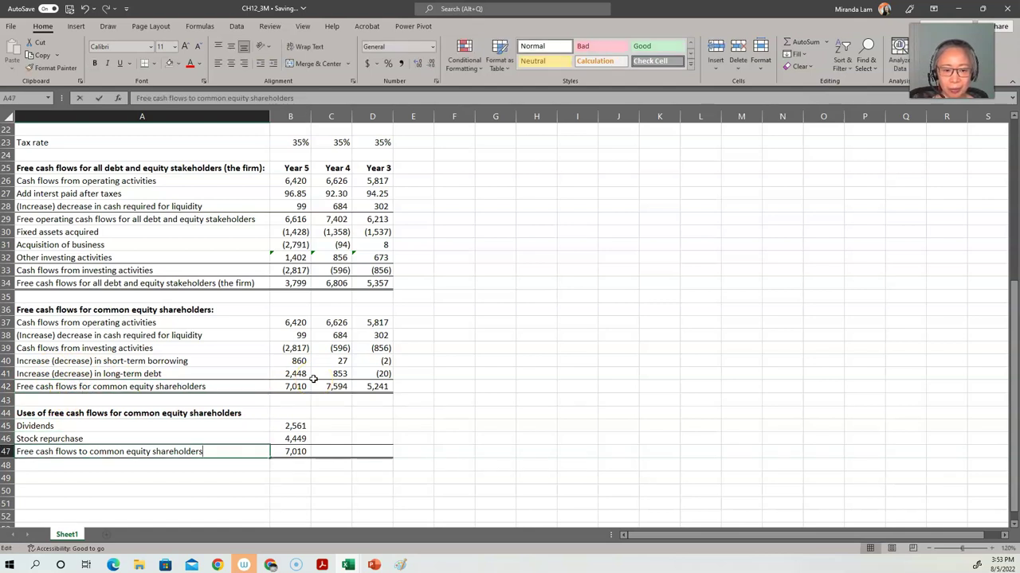
key(F2)
key(Home)
key(Delete)
key(Delete)
key(Delete)
key(Delete)
key(Delete)
key(Delete)
text(C)
key(Return)
key(Up)
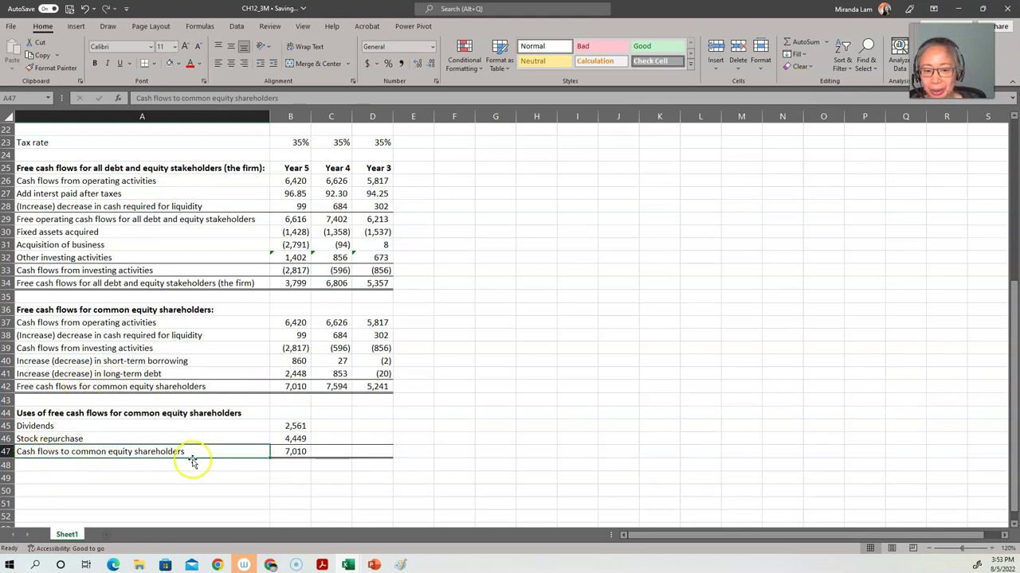
Fill the Year 5 dividends, repurchase and total formulas right into Years 4 and 3 (totals 7,594 and 5,241).
click(301, 451)
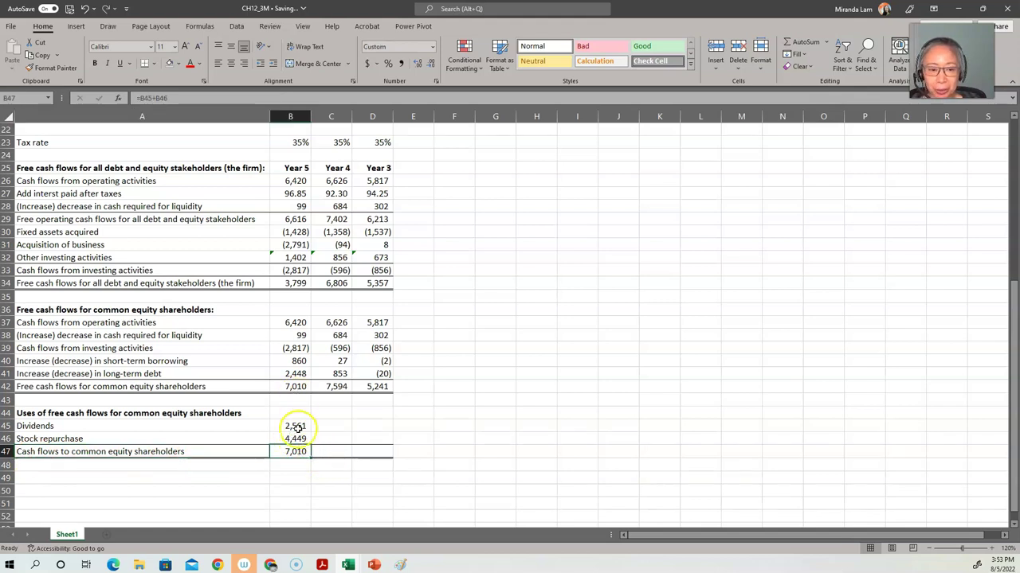
drag(293, 423, 302, 451)
key(shift+Right)
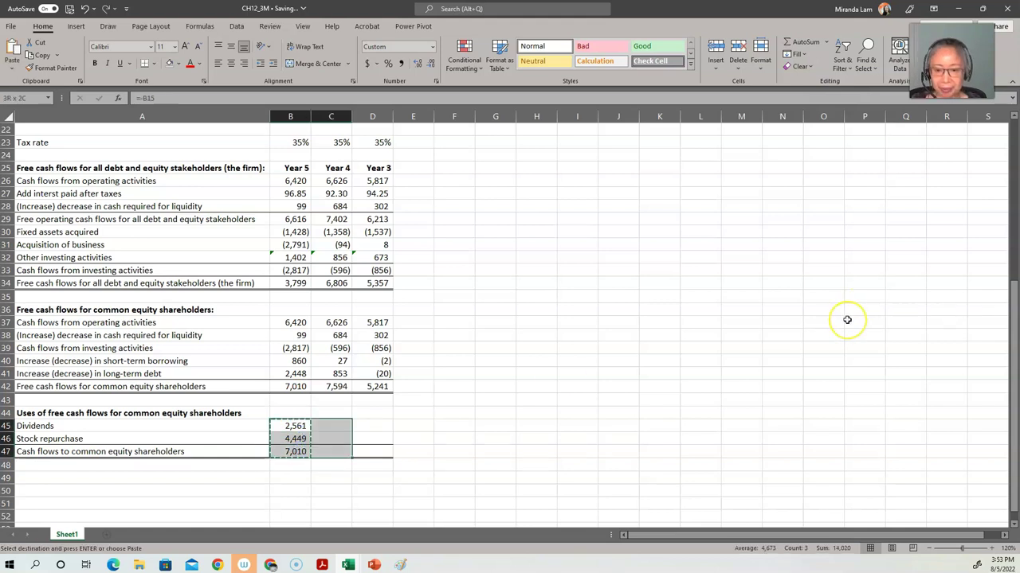
key(shift+Right)
key(ctrl+r)
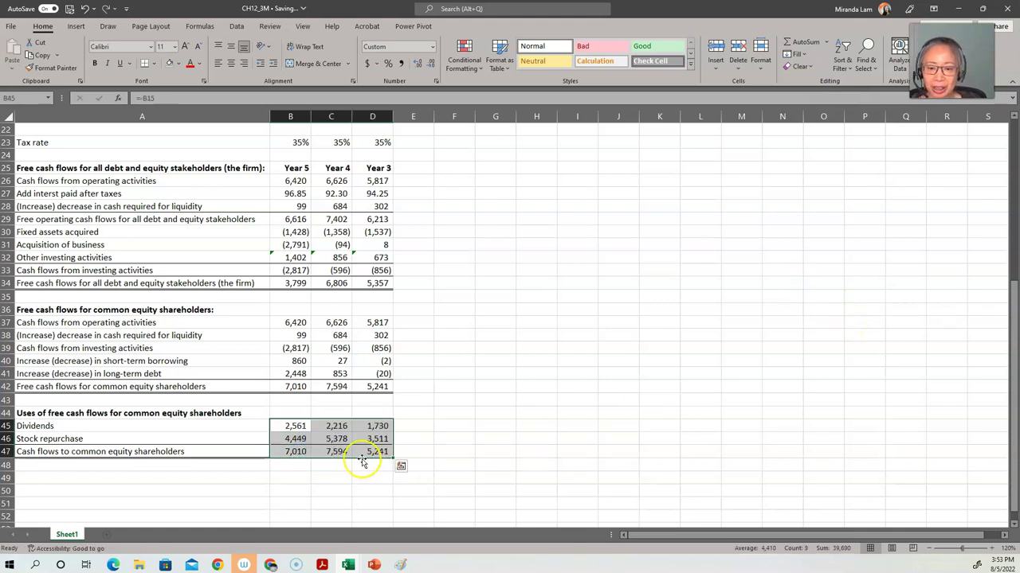
click(337, 452)
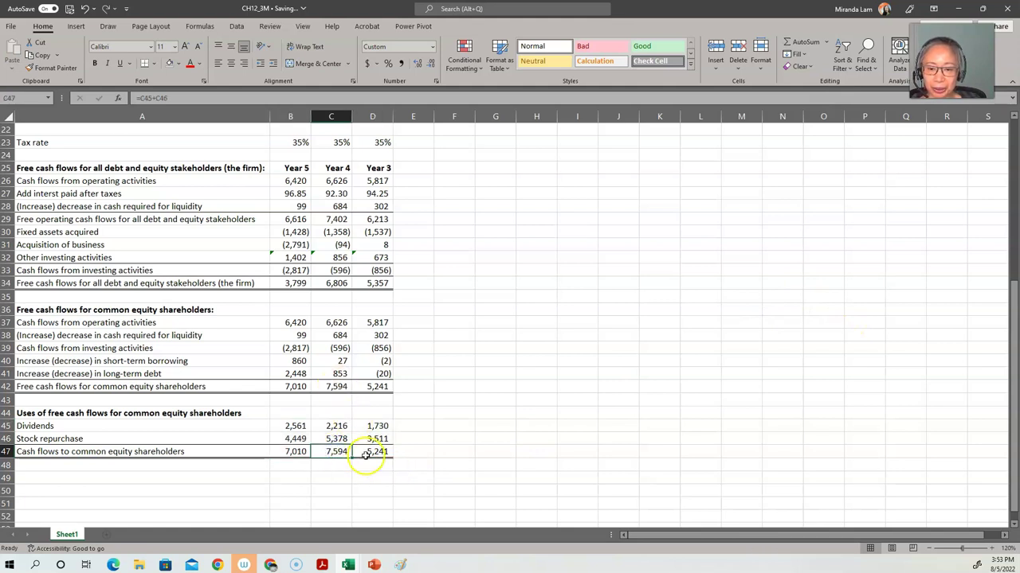